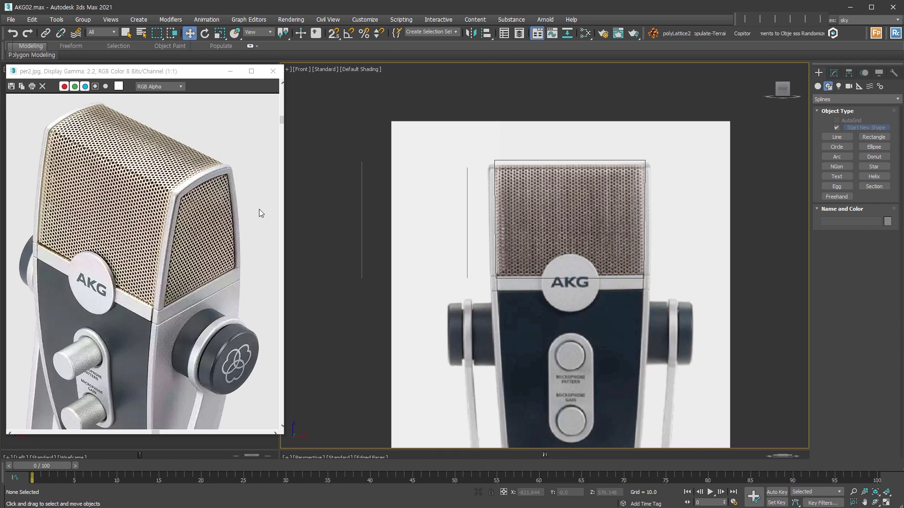
Examine the front rectangle, side spline and path spline against the front and side microphone reference images
middle_click_drag(470, 212, 517, 208, "alt")
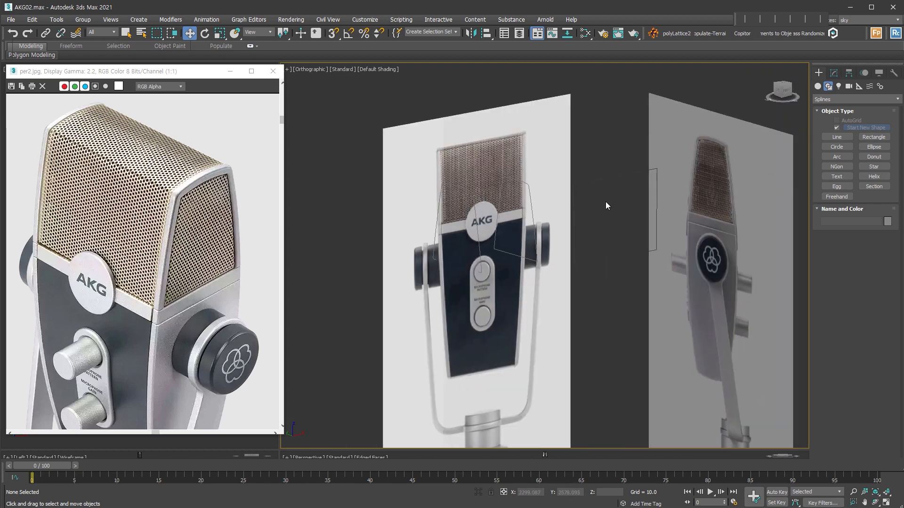
key("f")
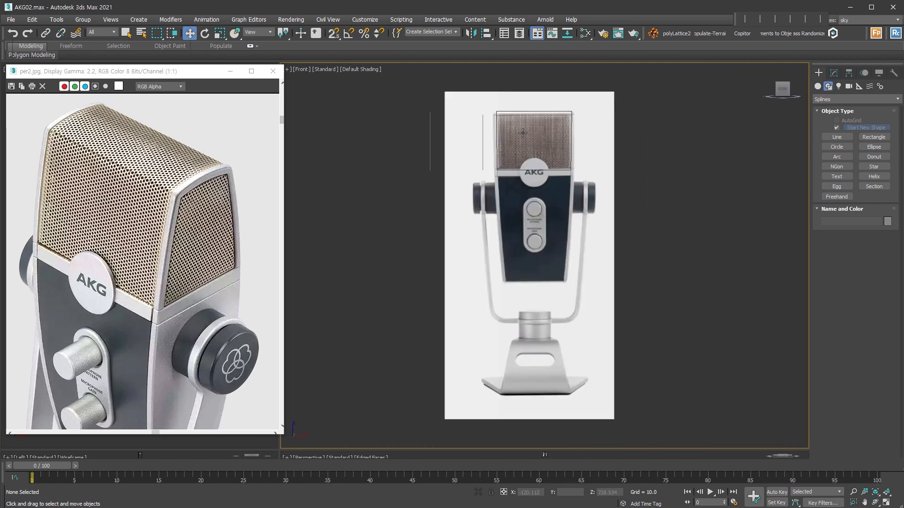
scroll(526, 254, "up", 6)
middle_click_drag(511, 161, 511, 202)
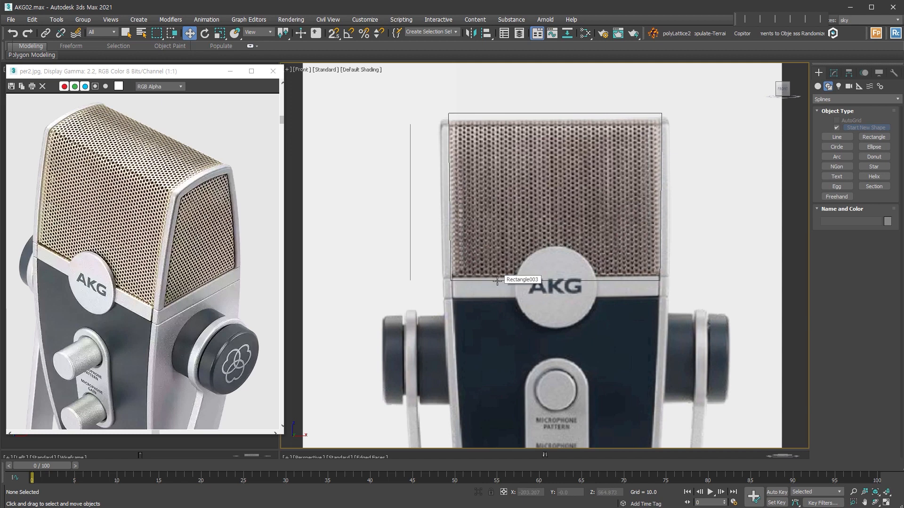
middle_click_drag(642, 281, 624, 202, "alt")
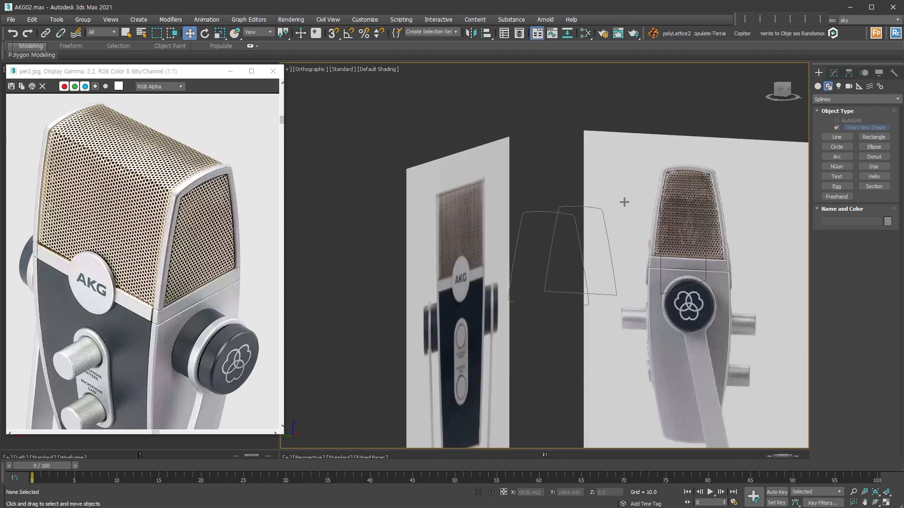
left_click(575, 207)
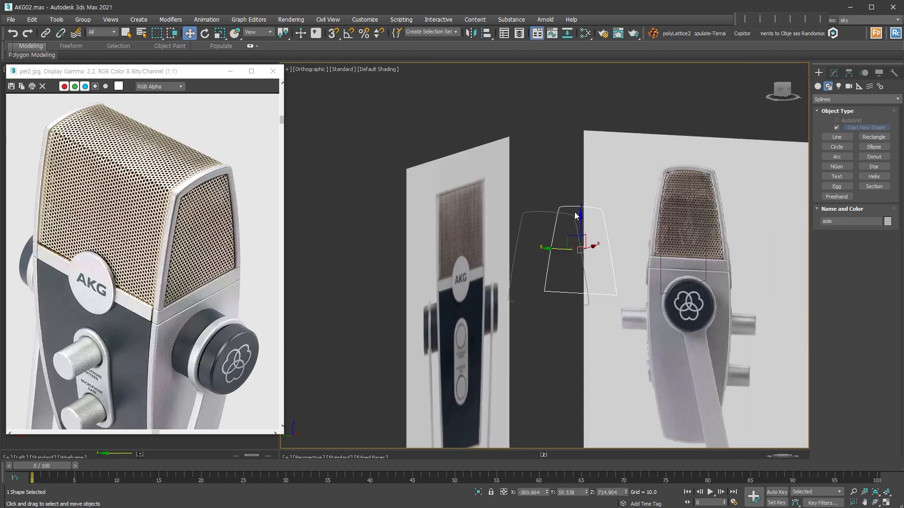
left_click(543, 213)
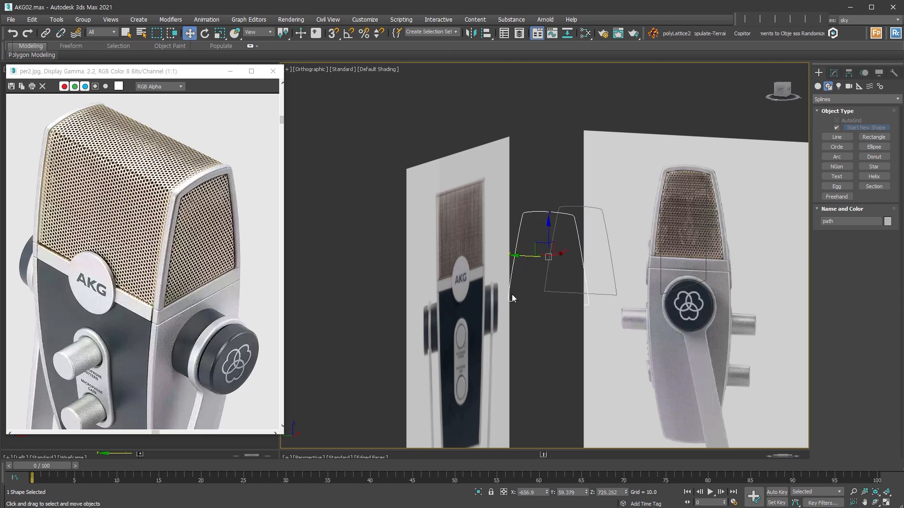
scroll(584, 282, "up", 5)
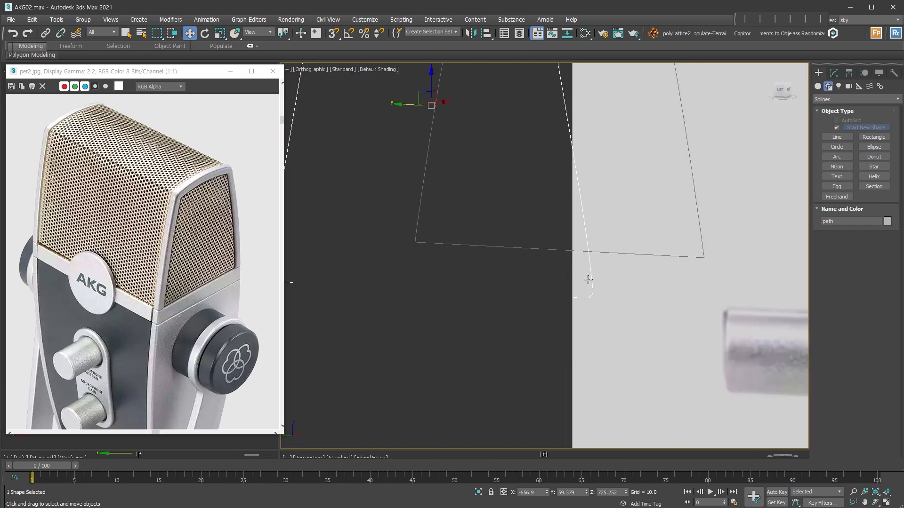
scroll(576, 299, "down", 5)
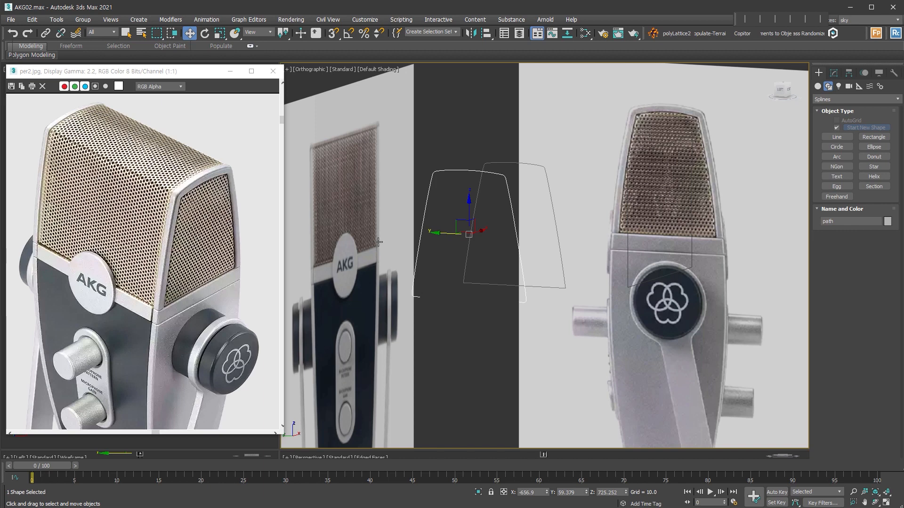
Make one independent copy of the path spline offset along X, and hide the copy as a backup
left_click(833, 72)
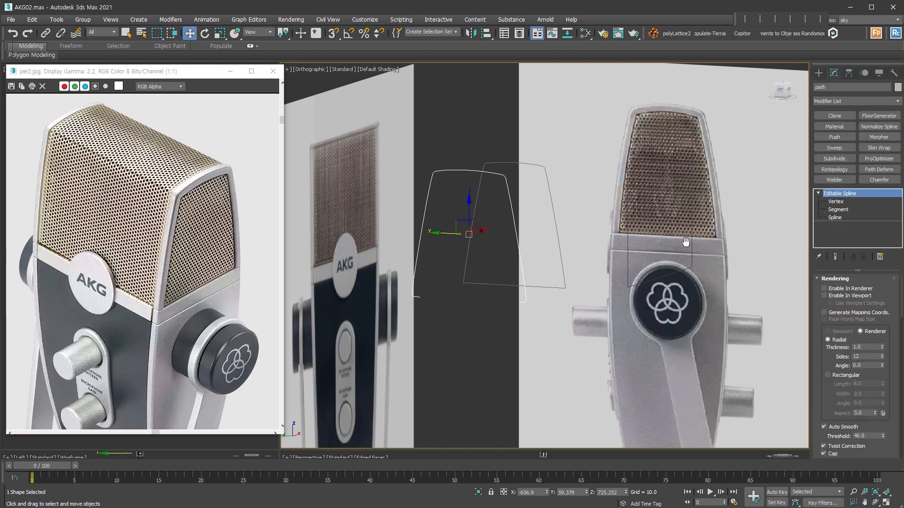
middle_click_drag(686, 241, 672, 245)
left_click(836, 201)
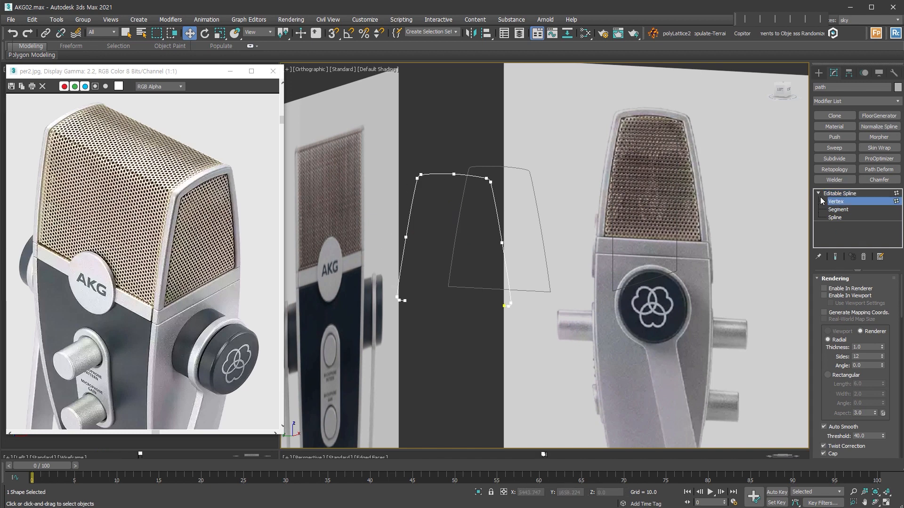
left_click(839, 201)
middle_click_drag(577, 244, 478, 237, "alt")
left_click_drag(476, 236, 350, 269, "shift")
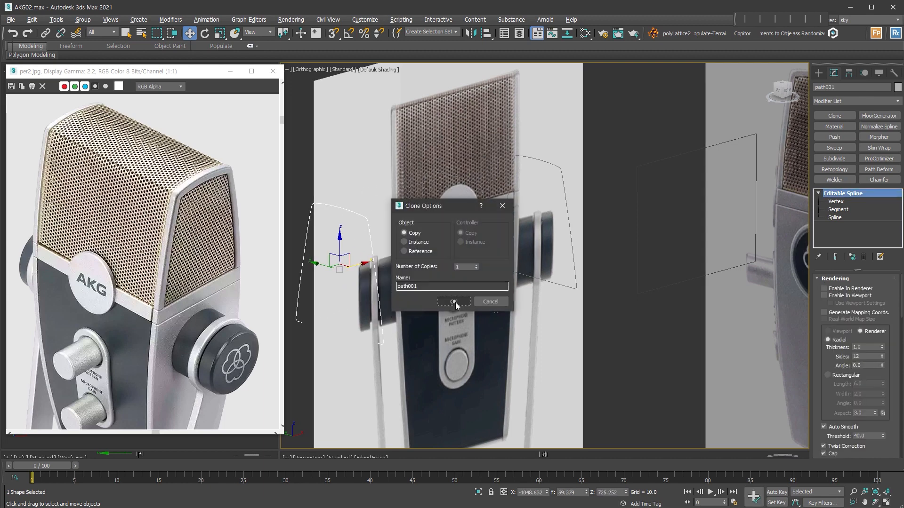
left_click(454, 302)
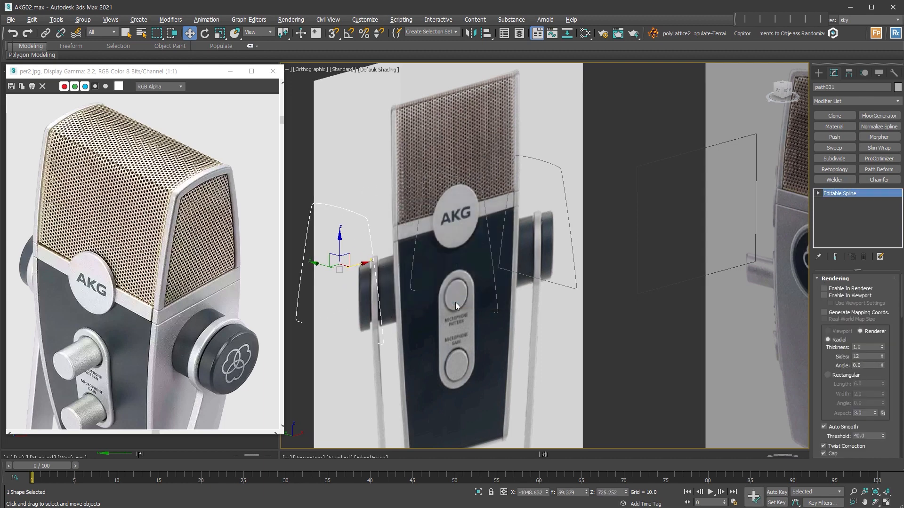
right_click(375, 259)
left_click(394, 218)
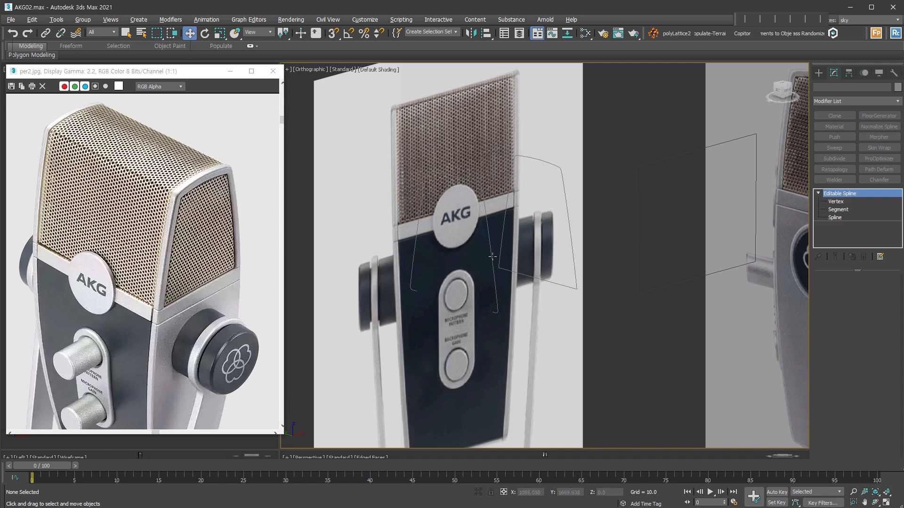
Draw a six-sided NGon over a grille hole near the lower corner of the side reference and set its radius to 4
left_click(496, 290)
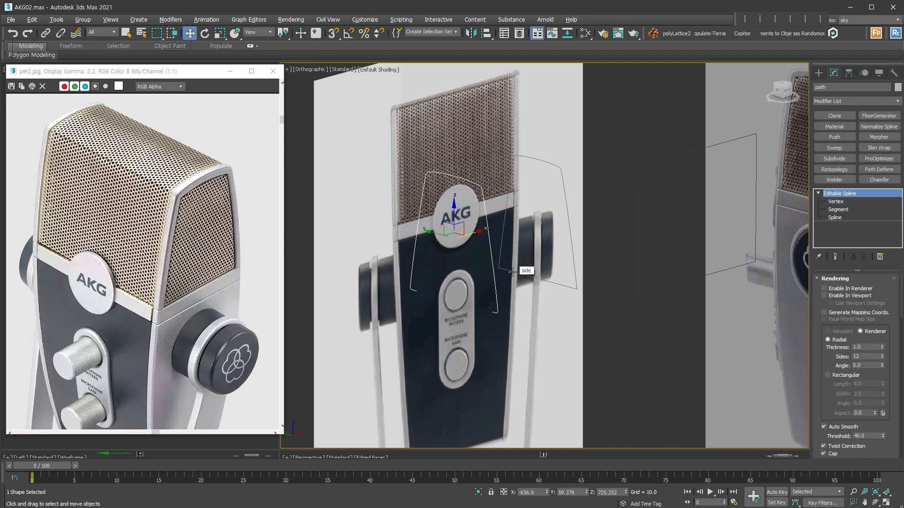
key("l")
scroll(564, 273, "up", 5)
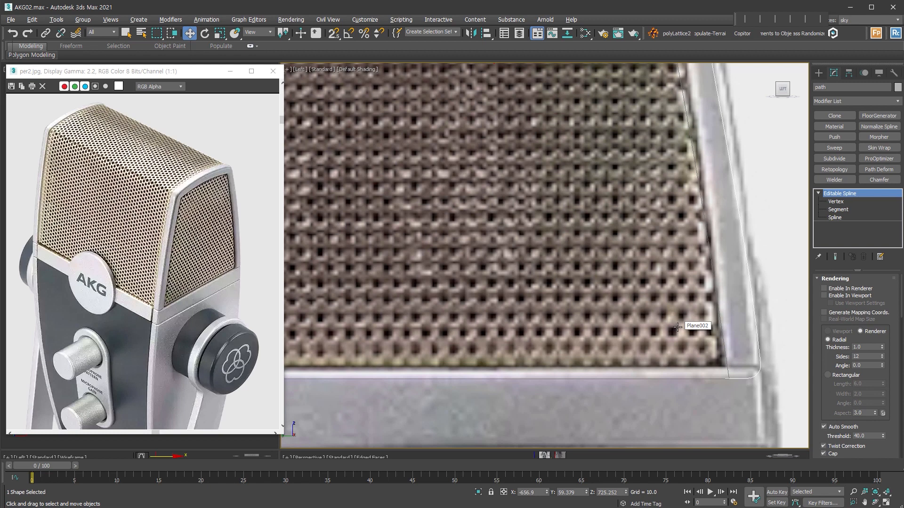
left_click(819, 73)
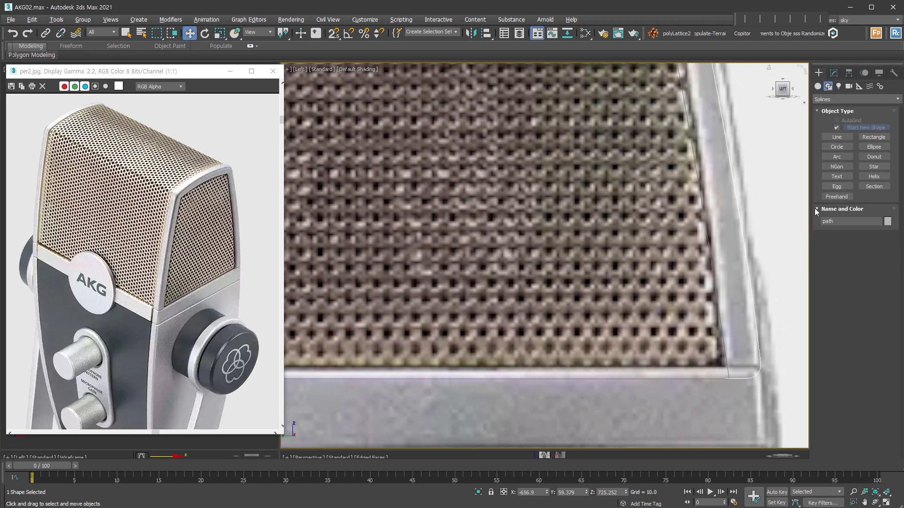
left_click(837, 167)
scroll(659, 313, "up", 2)
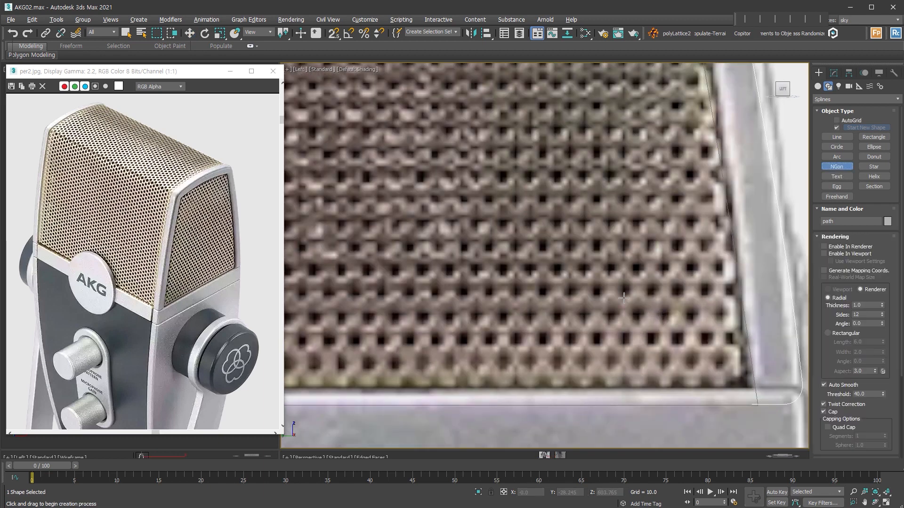
mouse_move(623, 298)
left_mouse_down()
mouse_move(641, 319)
mouse_move(637, 304)
left_mouse_up()
right_click(632, 309)
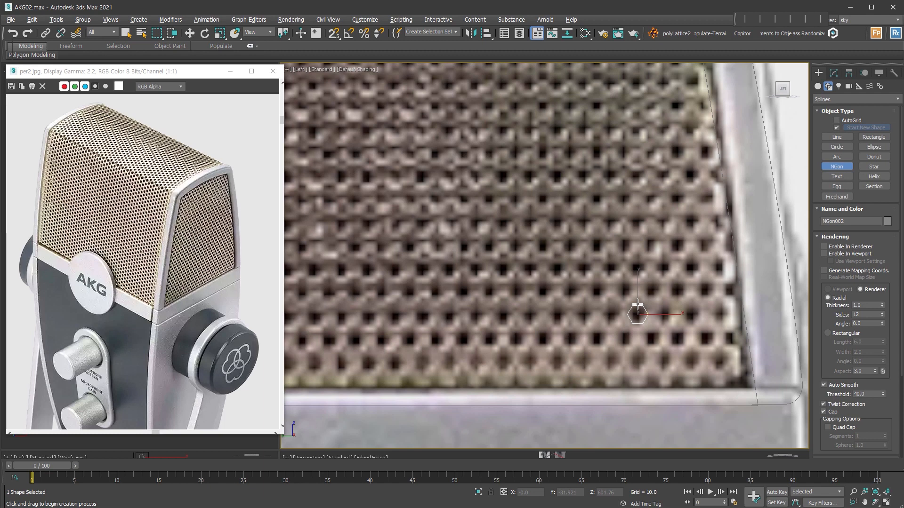
scroll(837, 408, "down", 3)
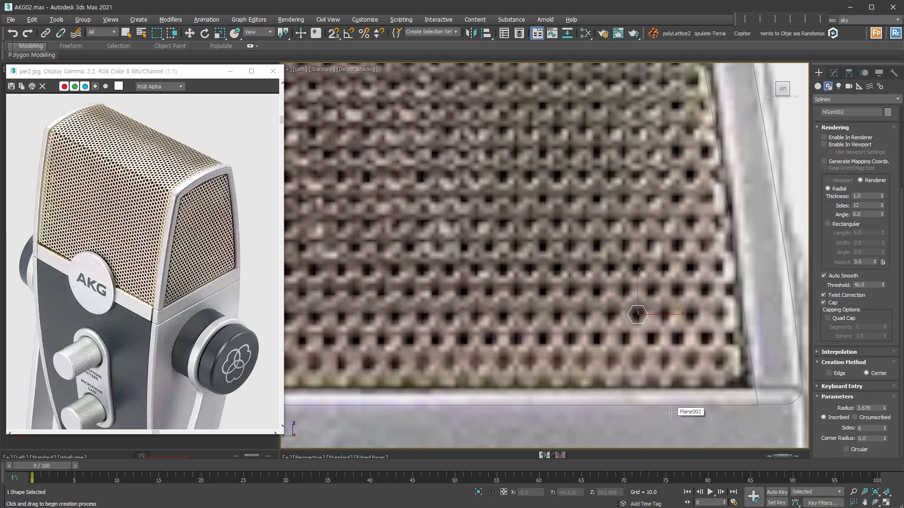
double_click(878, 408)
type("4")
key("Return")
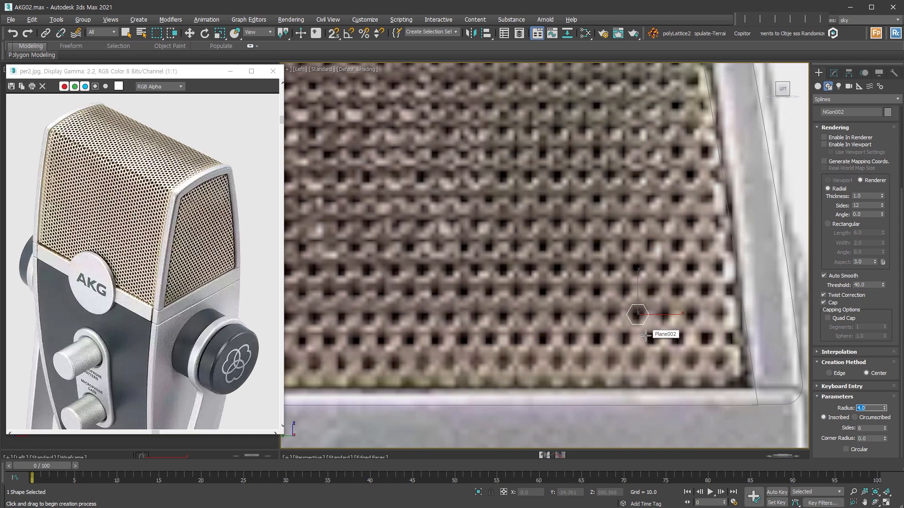
Move the hexagon along X to about -589, close to the path spline
scroll(652, 259, "down", 6)
key("w")
middle_click_drag(651, 259, 670, 272, "alt")
left_click_drag(670, 268, 343, 323)
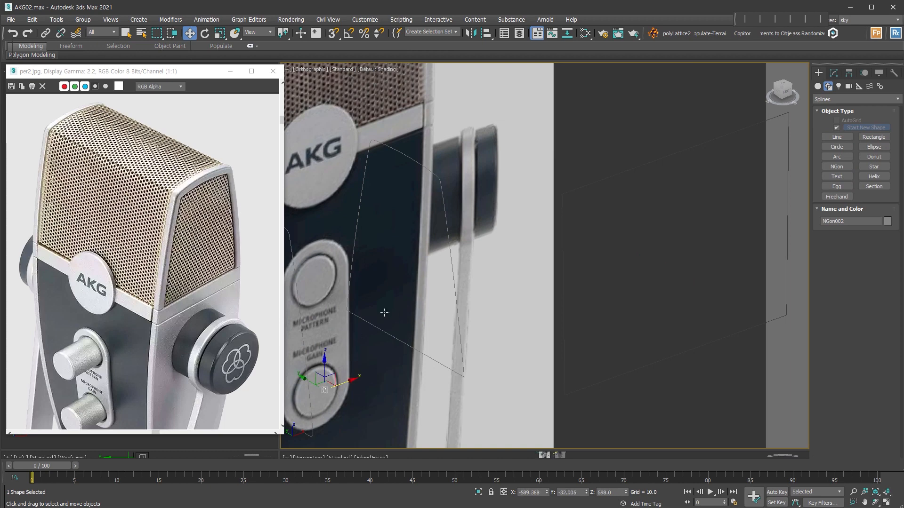
middle_click_drag(449, 293, 709, 254)
Apply a Normalize Spline modifier to the path spline, showing its knots and normalizing by knot count
left_click(555, 249)
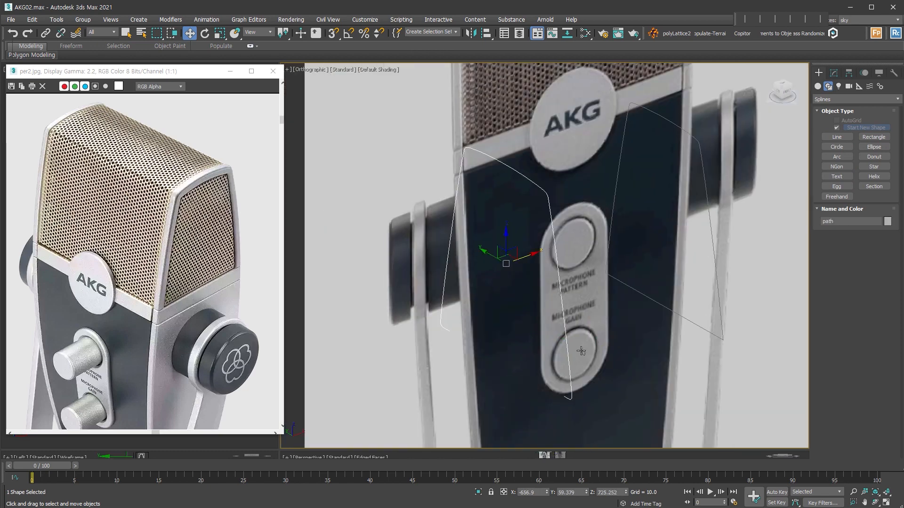
left_click(834, 73)
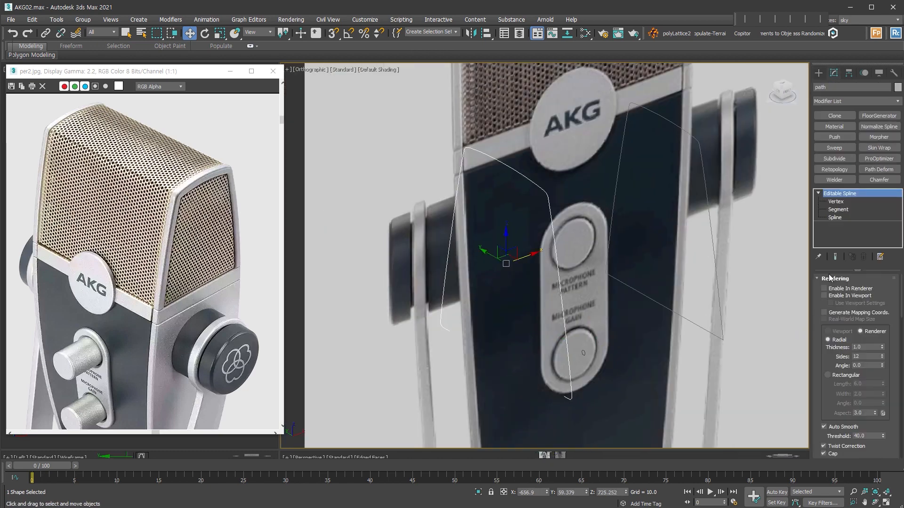
left_click(834, 210)
left_click(836, 203)
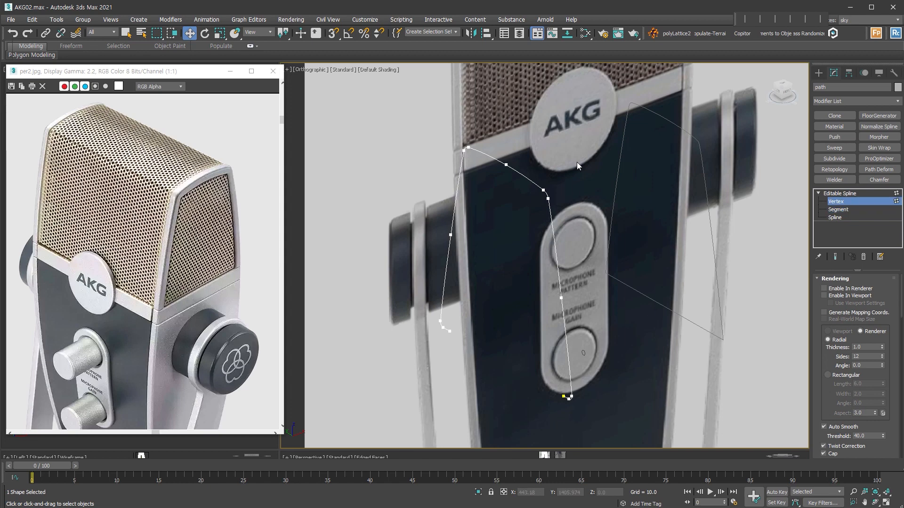
left_click(861, 203)
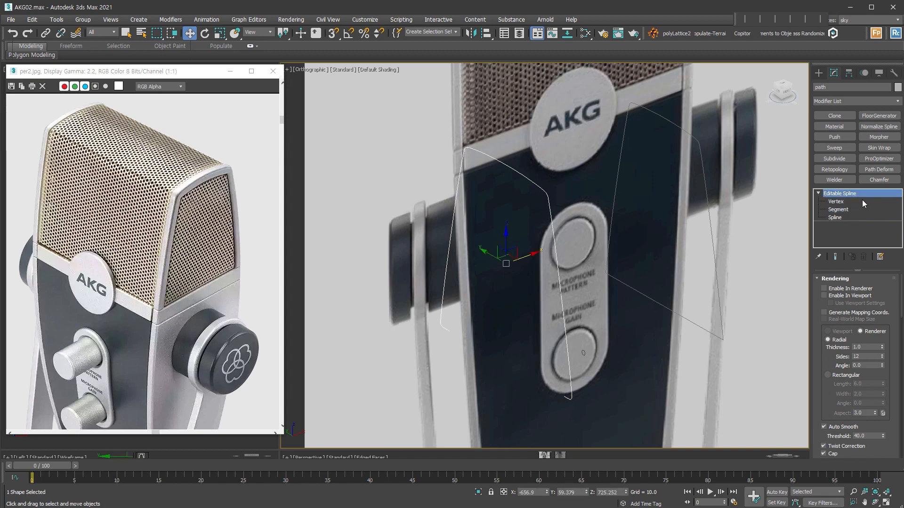
left_click(890, 126)
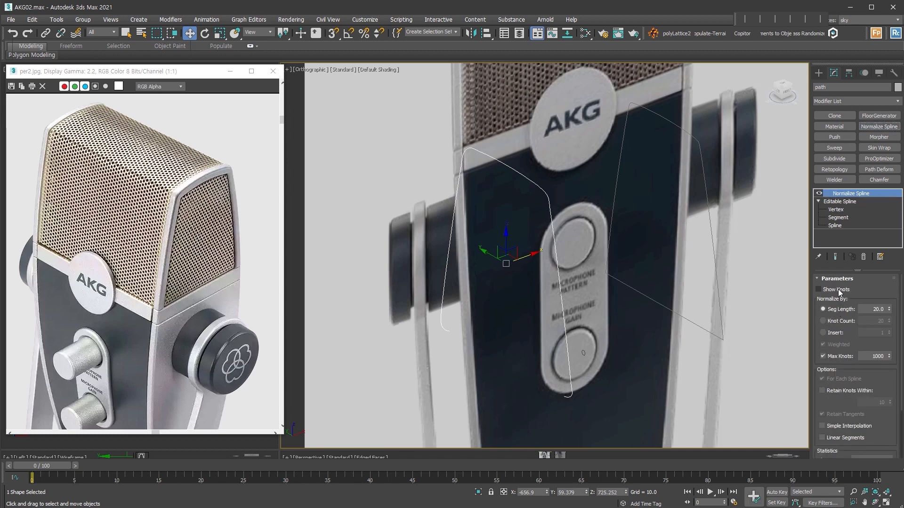
left_click(837, 290)
left_click(832, 321)
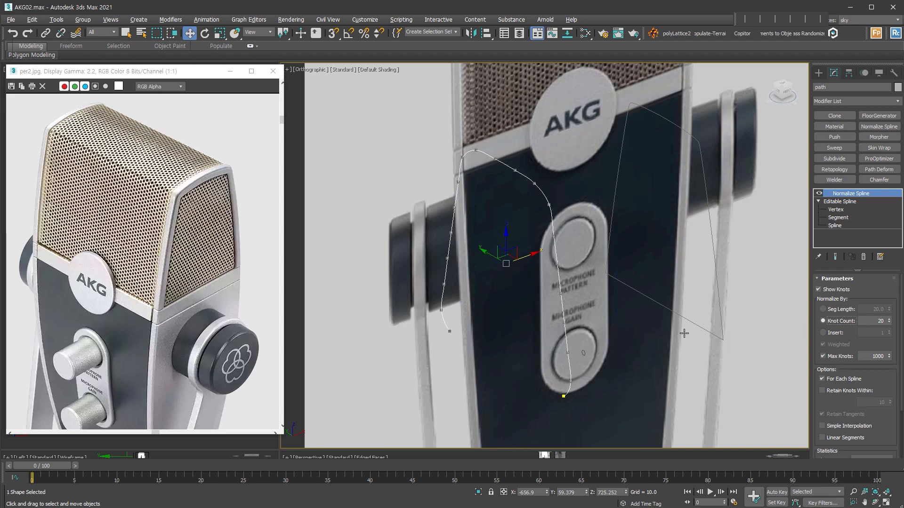
Set the path's knot count to 150 and collapse it to an editable spline
middle_click_drag(683, 334, 631, 373, "alt")
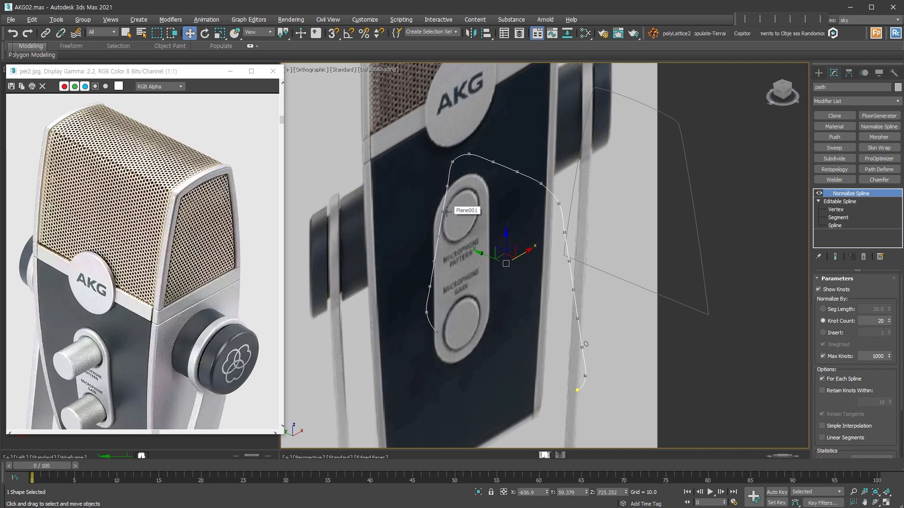
left_click(878, 320)
type("150")
key("Return")
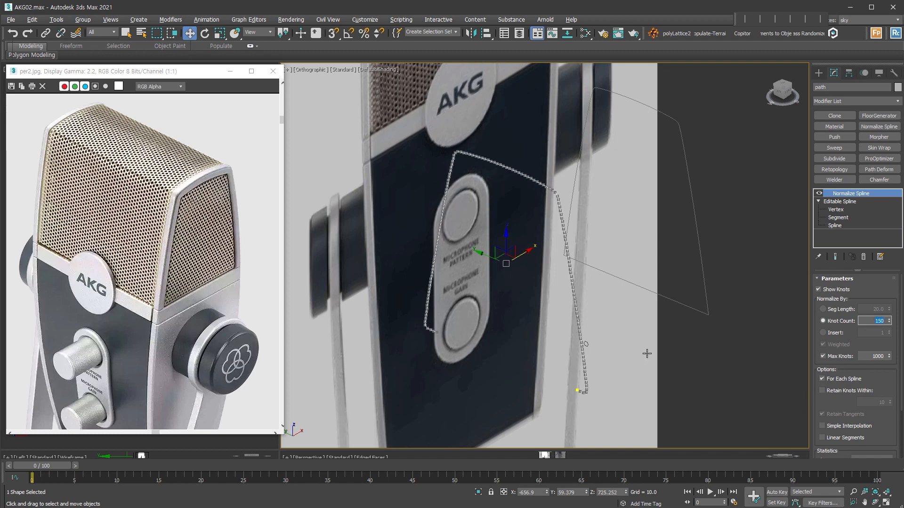
scroll(586, 344, "up", 5)
scroll(611, 362, "up", 4)
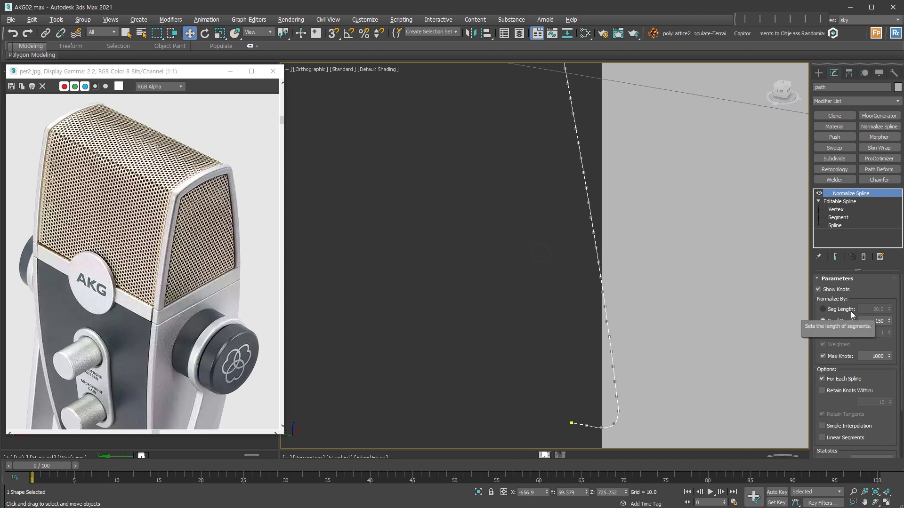
key("ctrl+z")
scroll(630, 432, "up", 3)
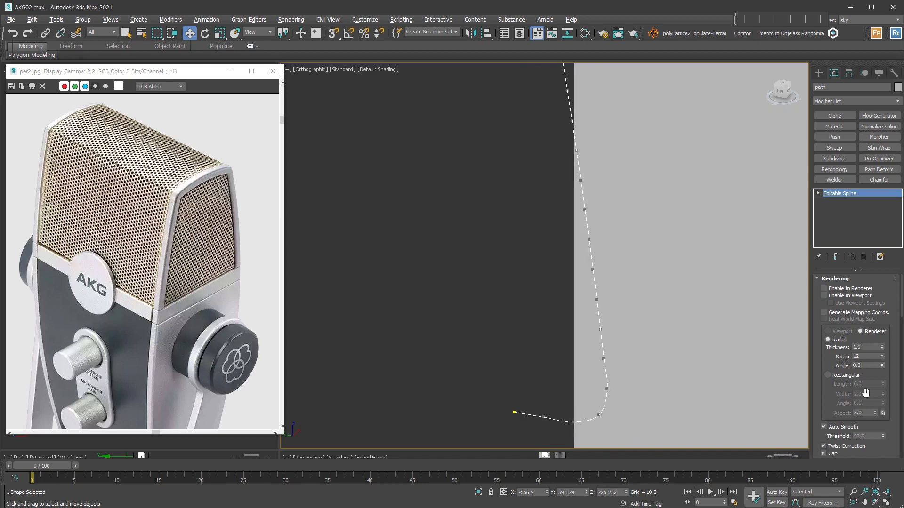
Set the path spline's interpolation steps to 0
left_click_drag(834, 404, 839, 275)
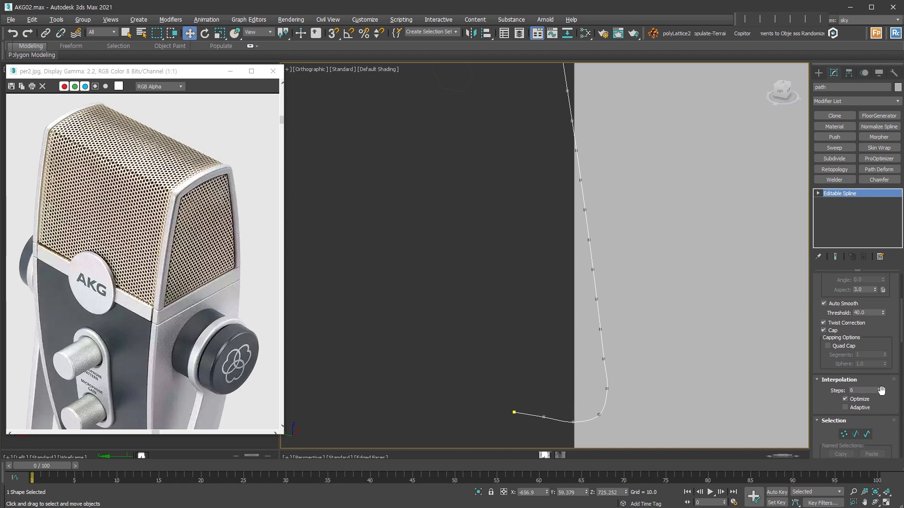
right_click(878, 391)
scroll(615, 307, "down", 6)
scroll(591, 292, "up", 2)
Move the path spline along X to about -316, beside the grille's left edge in the front reference
middle_click_drag(615, 307, 537, 300, "alt")
left_click_drag(456, 266, 614, 254)
key("f")
key("z")
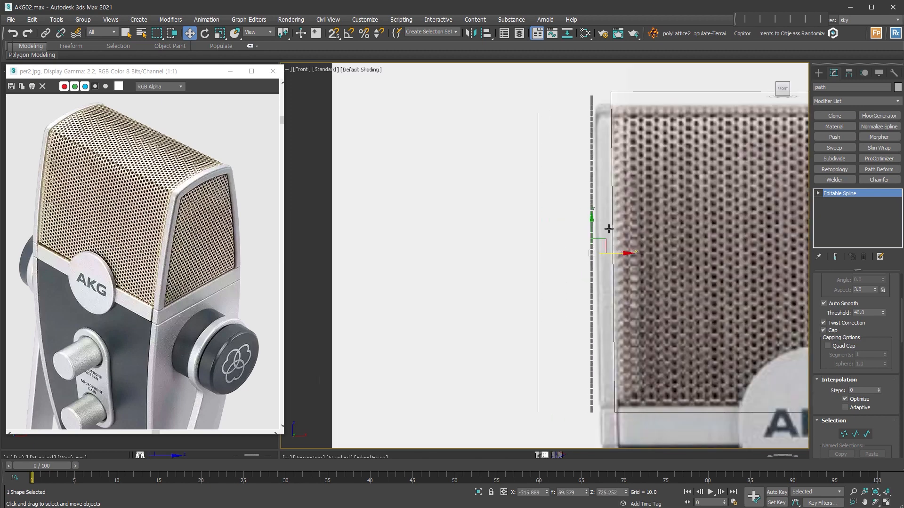
middle_click_drag(508, 285, 419, 286)
scroll(419, 286, "down", 2)
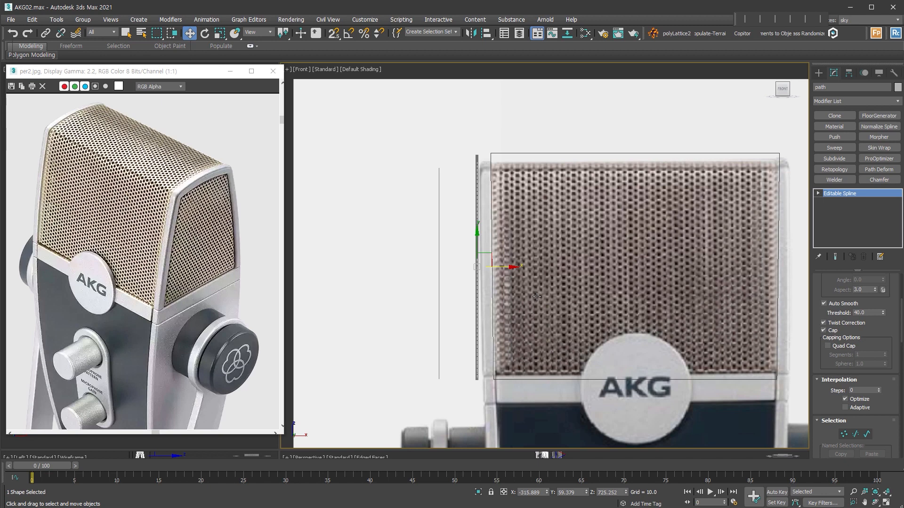
Extrude the path spline by about -453.5 so that it spans the width of the grille
key("shift+e")
mouse_move(526, 295)
middle_mouse_down("alt")
mouse_move(533, 298)
mouse_move(519, 298)
middle_mouse_up("alt")
left_click_drag(882, 293, 864, 277)
key("f")
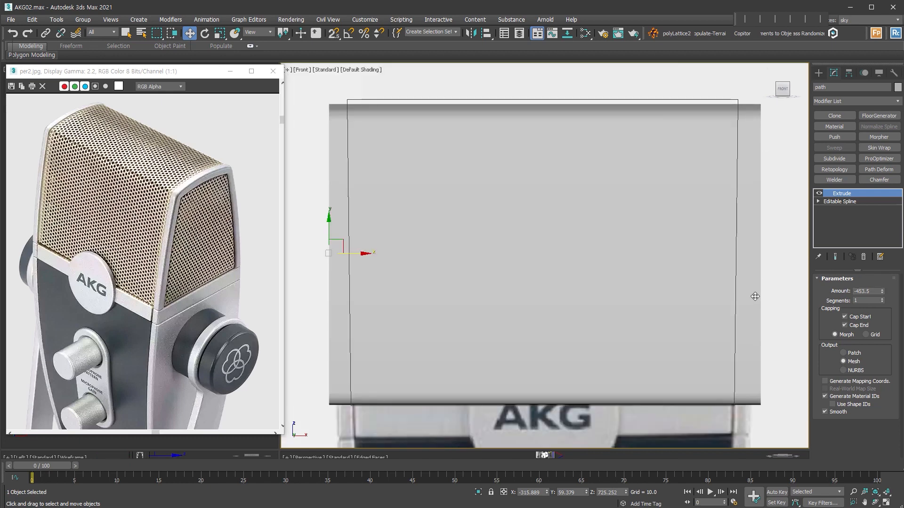
Set the path's extrusion amount to about -449 and show the extruded surface with edged faces
left_click_drag(882, 295, 880, 288)
middle_click_drag(616, 301, 654, 323, "alt")
scroll(643, 302, "down", 2)
key("F4")
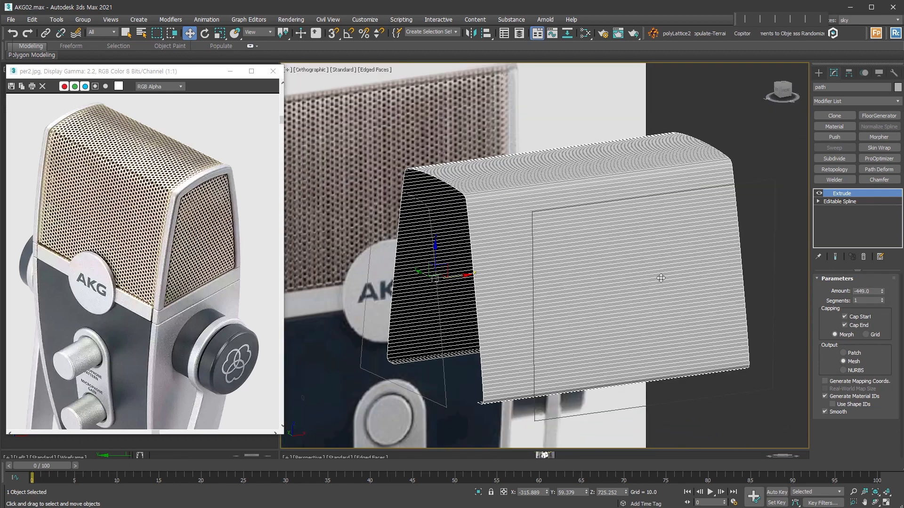
Set the Extrude modifier's segments to 64 so the surface is divided into roughly square cells
left_click_drag(882, 301, 889, 290)
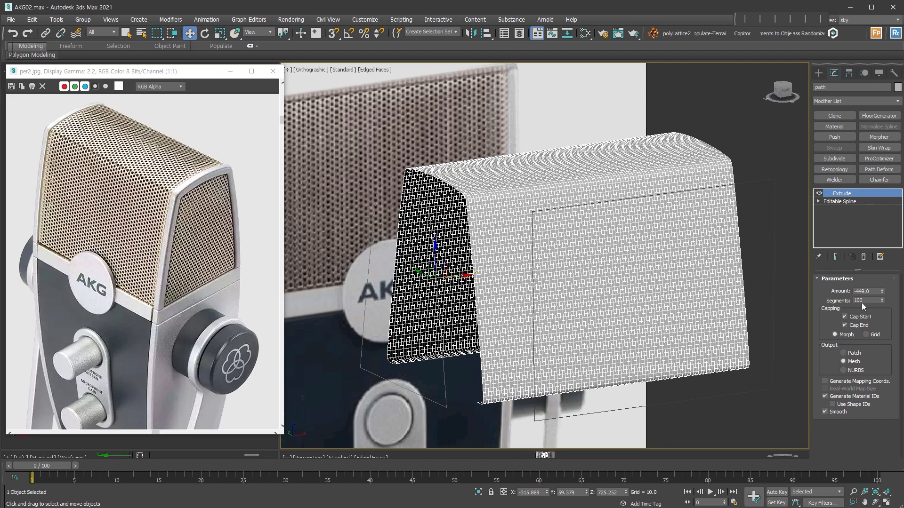
scroll(611, 264, "up", 8)
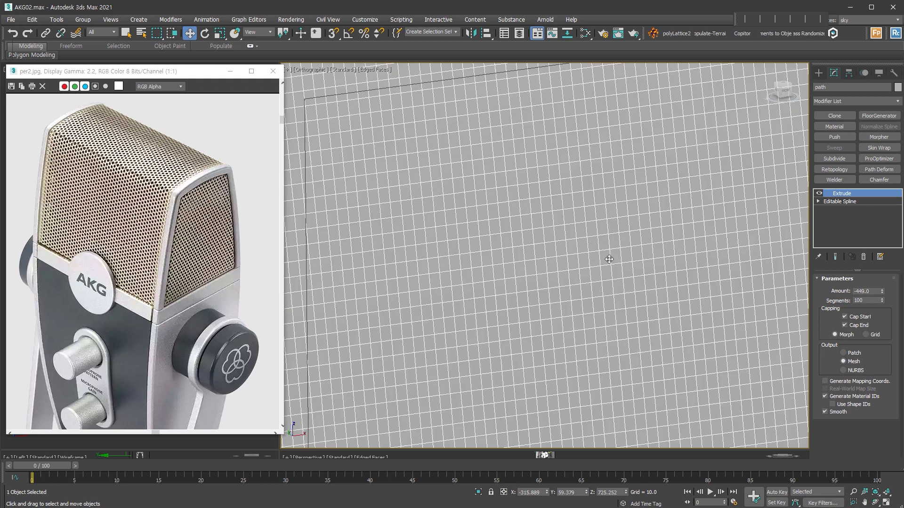
scroll(607, 263, "up", 4)
left_click_drag(867, 299, 824, 298)
type("64")
key("Return")
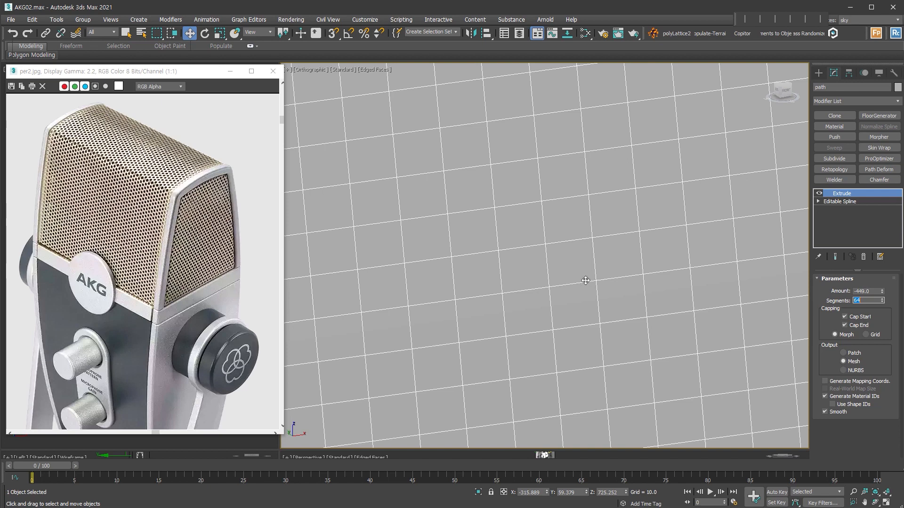
Convert the extruded surface to an editable poly and connect the rings of its widthwise edges, halving each cell
left_click(634, 261)
key("alt+e")
key("2")
left_click(577, 322)
left_click(871, 340)
left_click(835, 339)
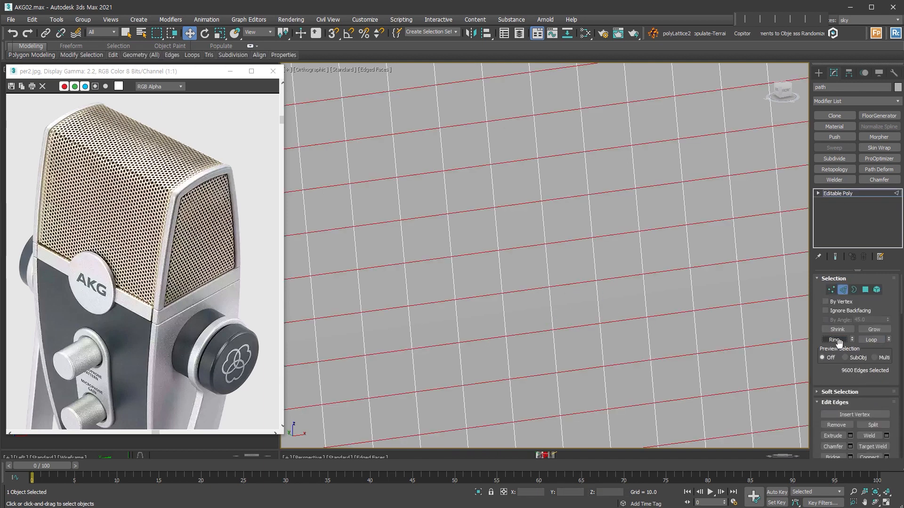
scroll(868, 434, "down", 1)
left_click(869, 434)
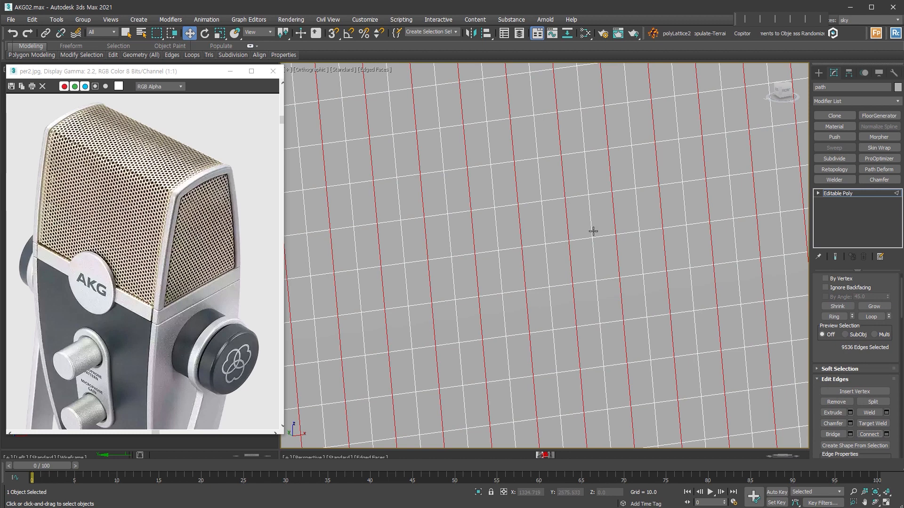
Generate a hexagonal honeycomb topology across the subdivided surface
left_click(568, 225)
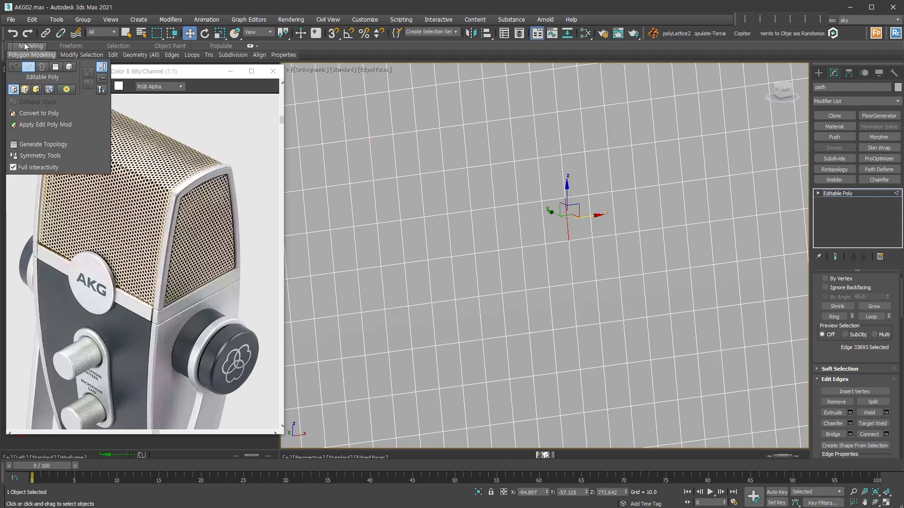
mouse_move(32, 55)
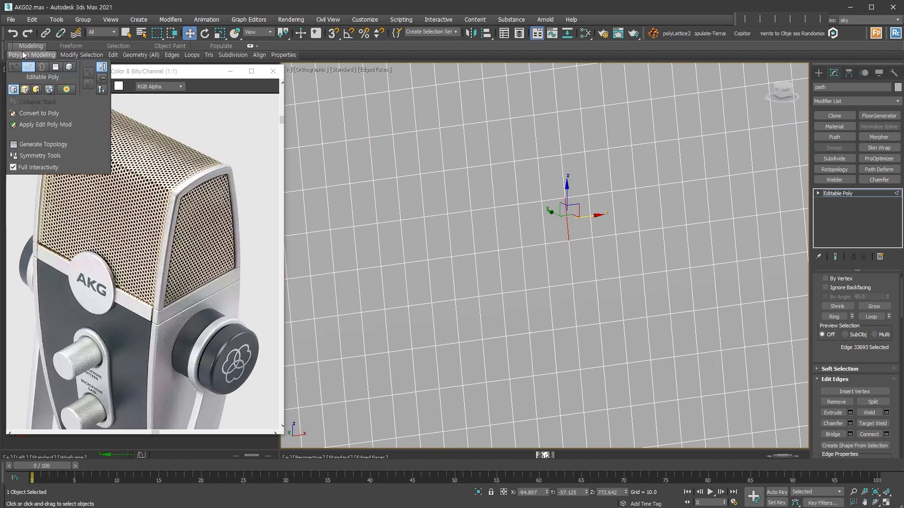
left_click(51, 144)
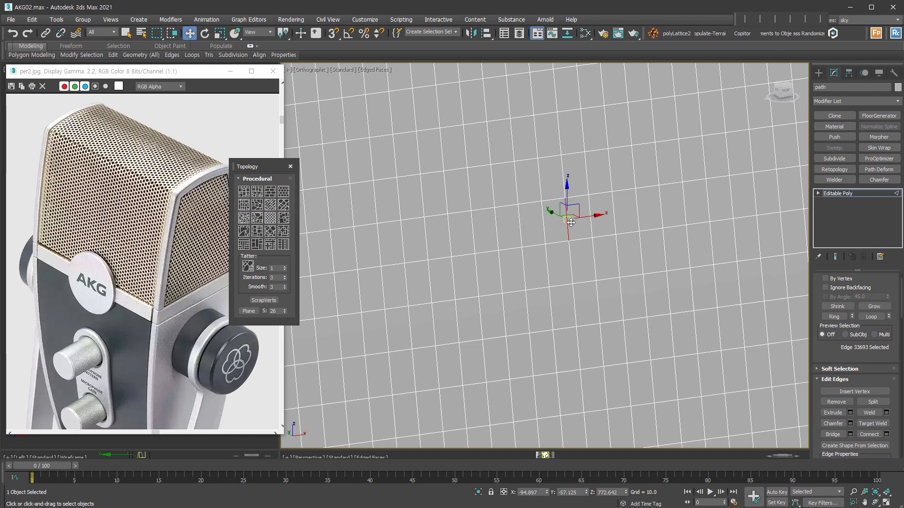
left_click(284, 194)
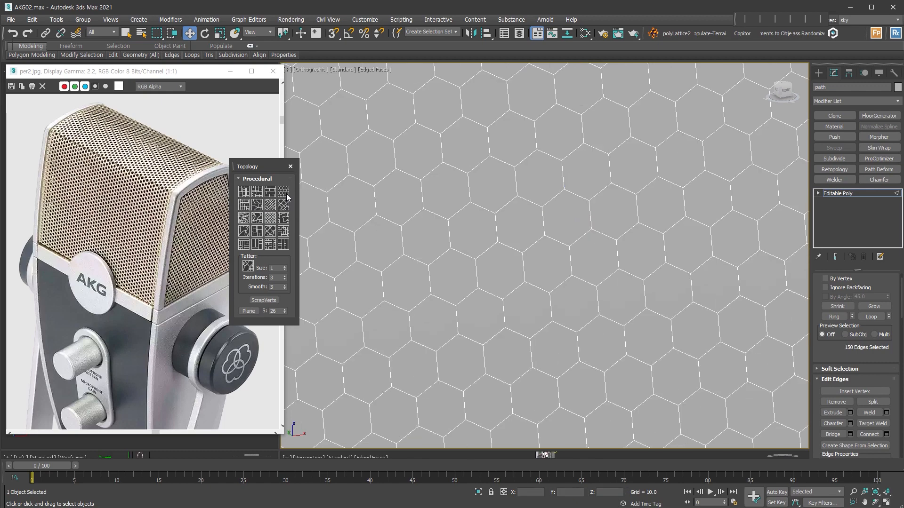
scroll(612, 230, "down", 10)
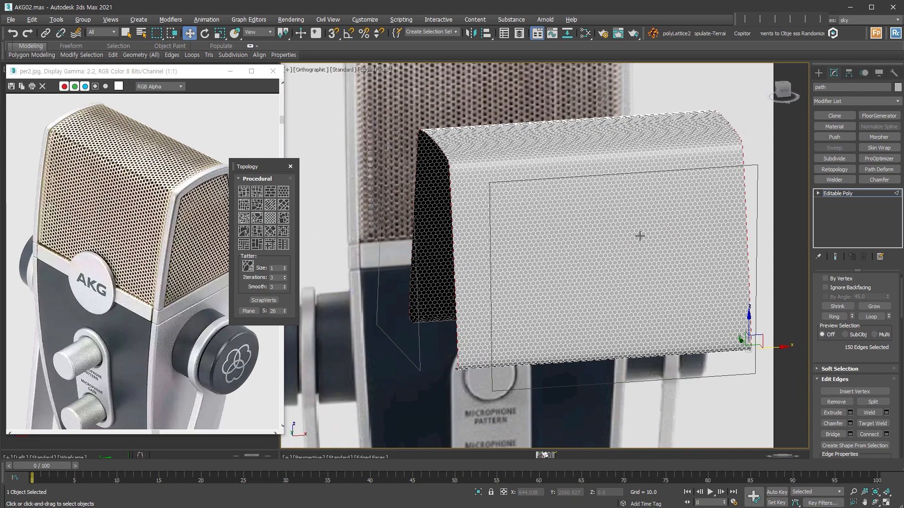
In the front view, select the honeycomb polygons within the rectangle outline, leaving out the strips along both side edges
key("f")
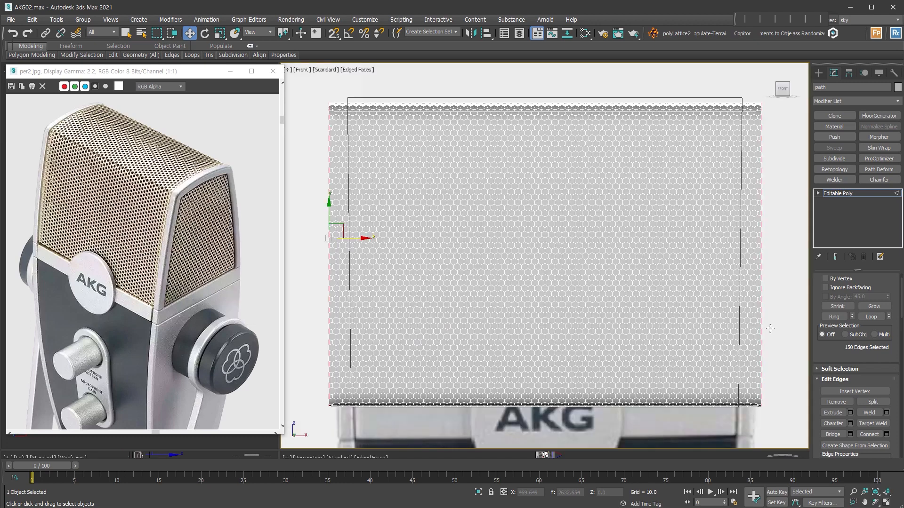
scroll(767, 416, "up", 8)
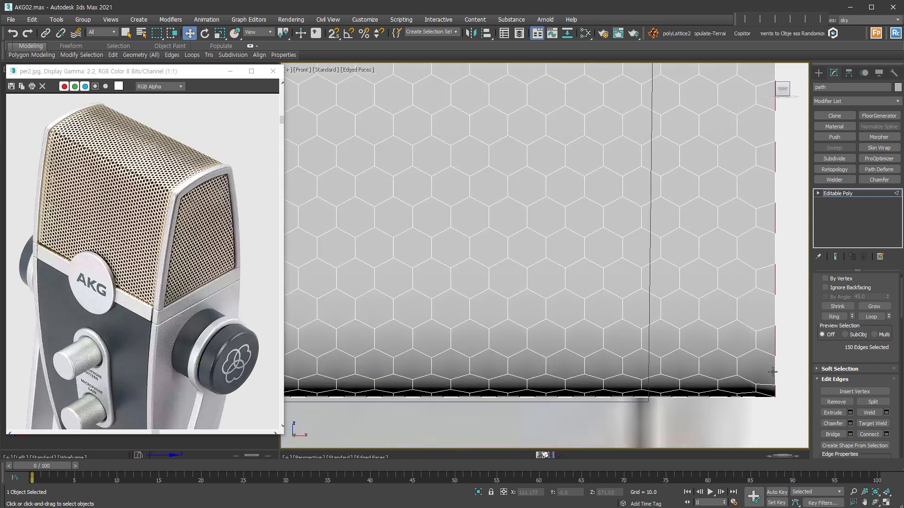
left_click(774, 391)
scroll(772, 401, "down", 6)
middle_click_drag(772, 400, 903, 347)
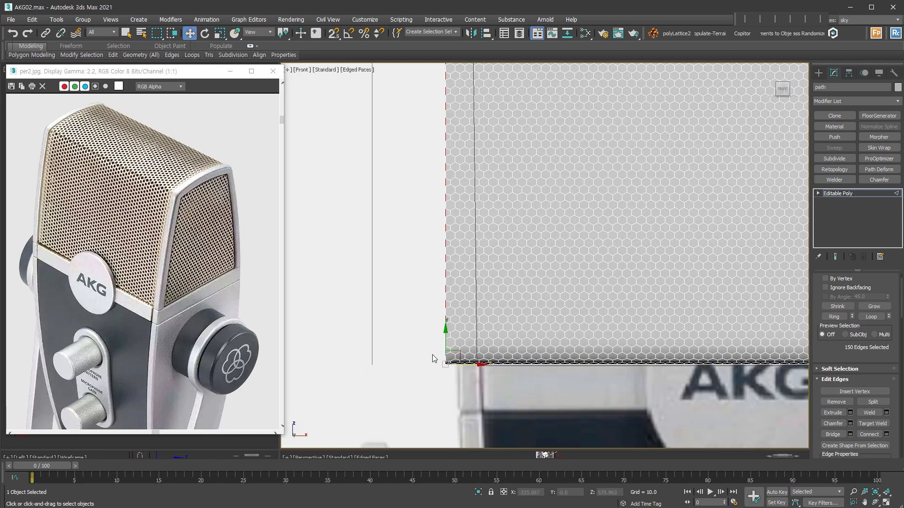
key("z")
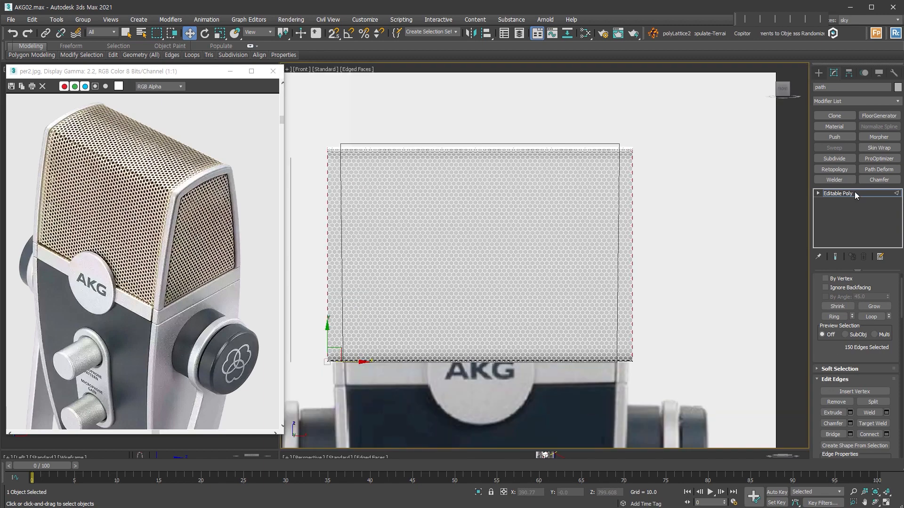
left_click(854, 191)
left_click(837, 226)
left_click_drag(338, 133, 621, 390)
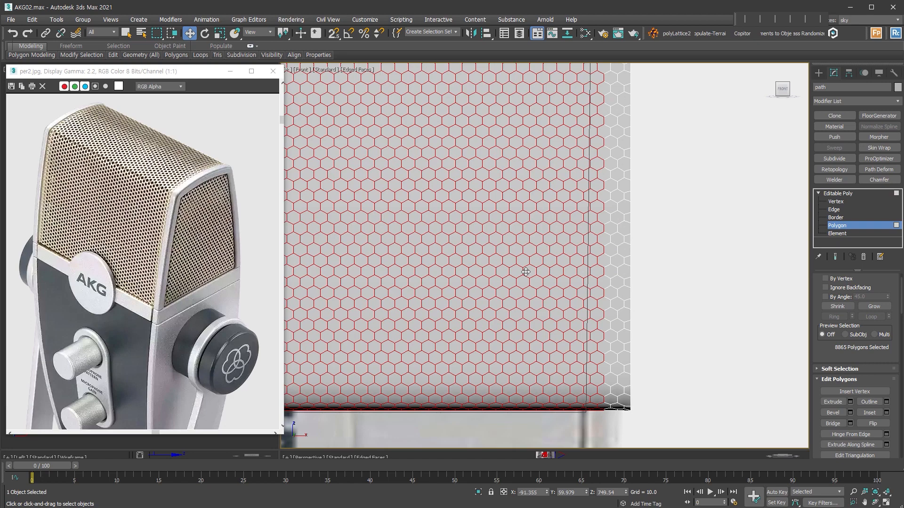
Inset the selected hexagons by 1.5 using the By Polygon option
scroll(525, 272, "up", 2)
right_click(601, 223)
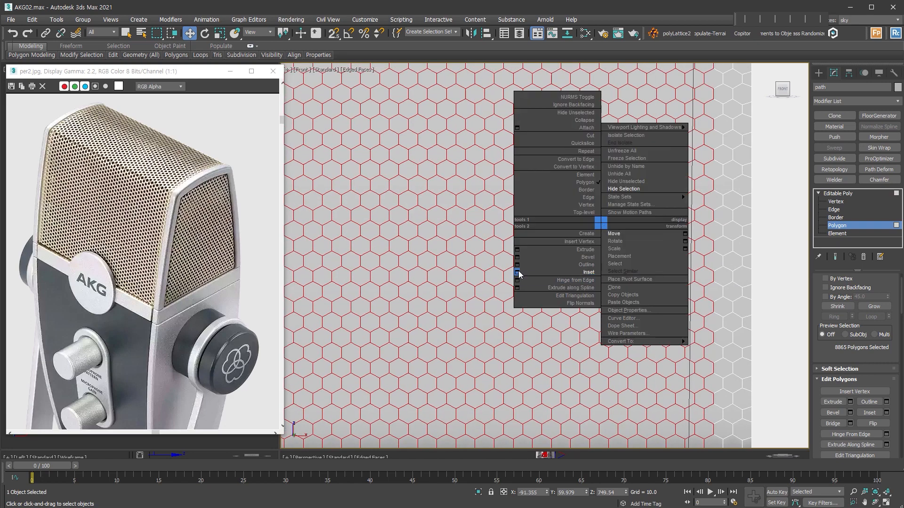
left_click(518, 272)
left_click(487, 245)
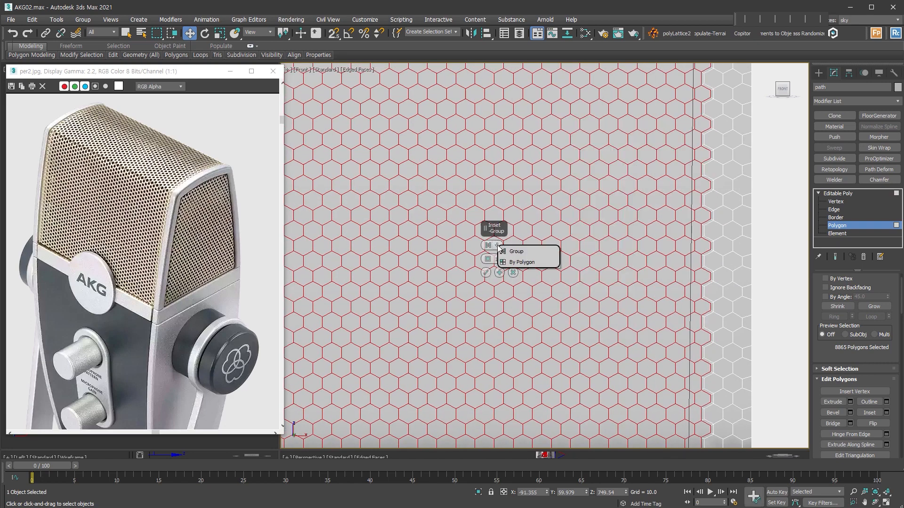
left_click(524, 262)
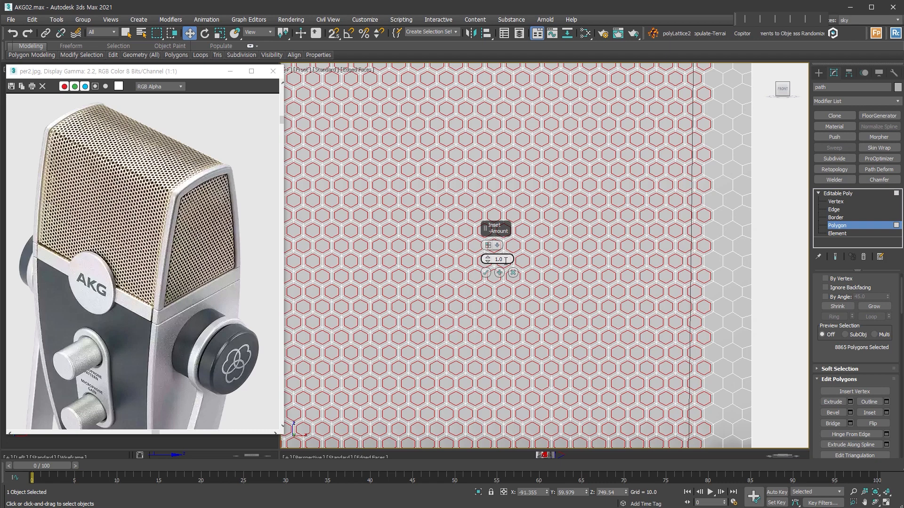
key("BackSpace")
type("5")
key("Return")
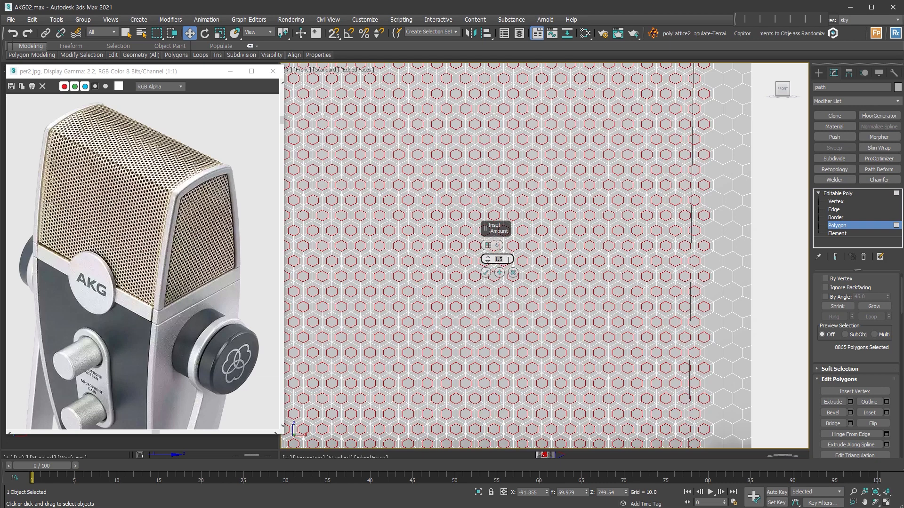
scroll(545, 260, "up", 6)
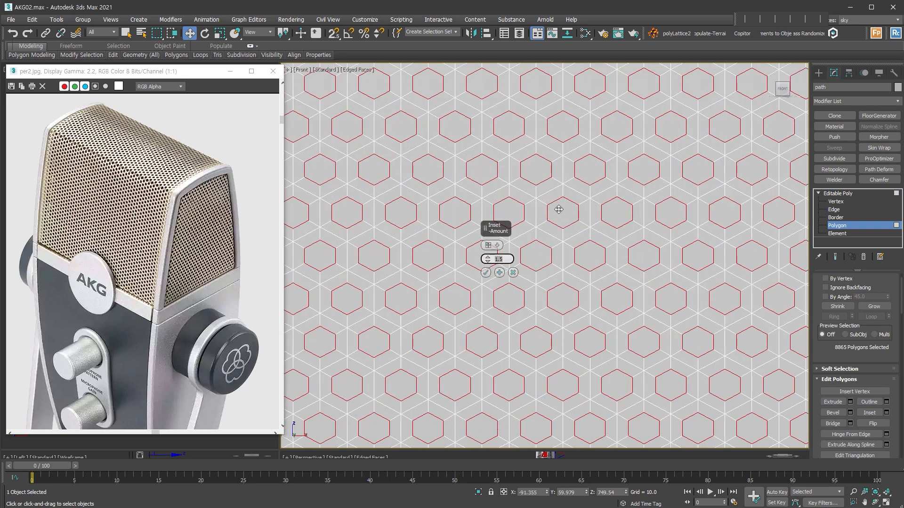
left_click(486, 273)
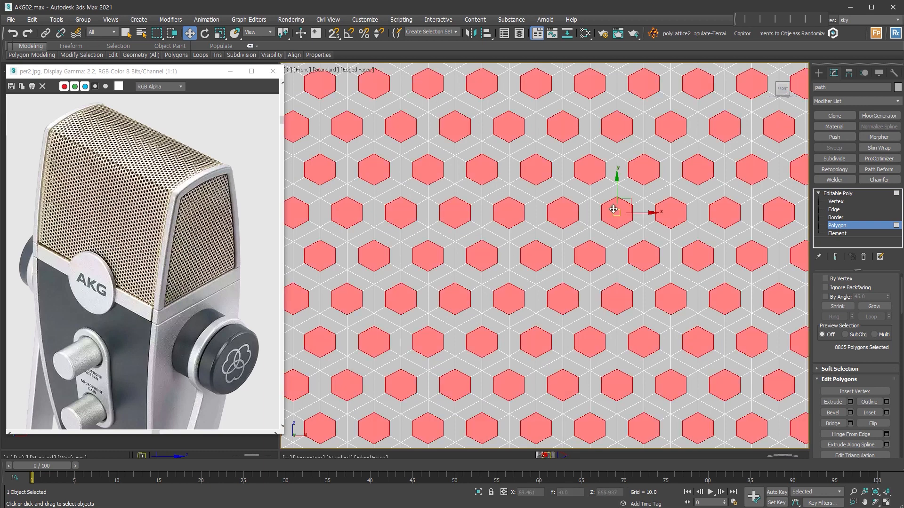
Delete the inset hexagon faces to open the holes of the grille
key("F2")
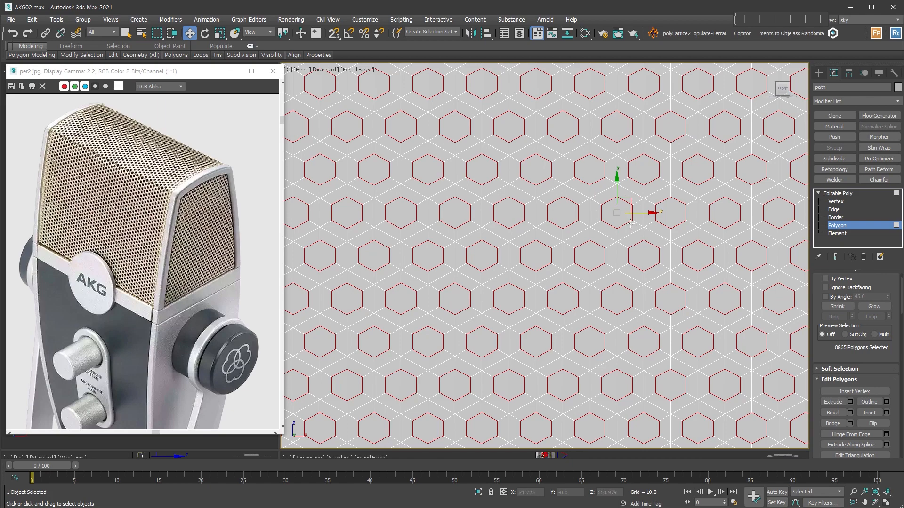
key("Delete")
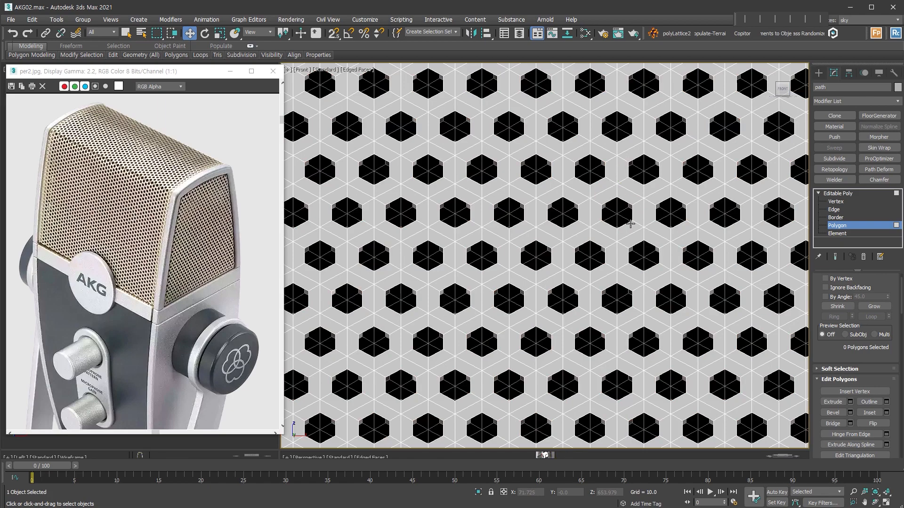
scroll(633, 236, "down", 10)
middle_click_drag(631, 246, 606, 287, "alt")
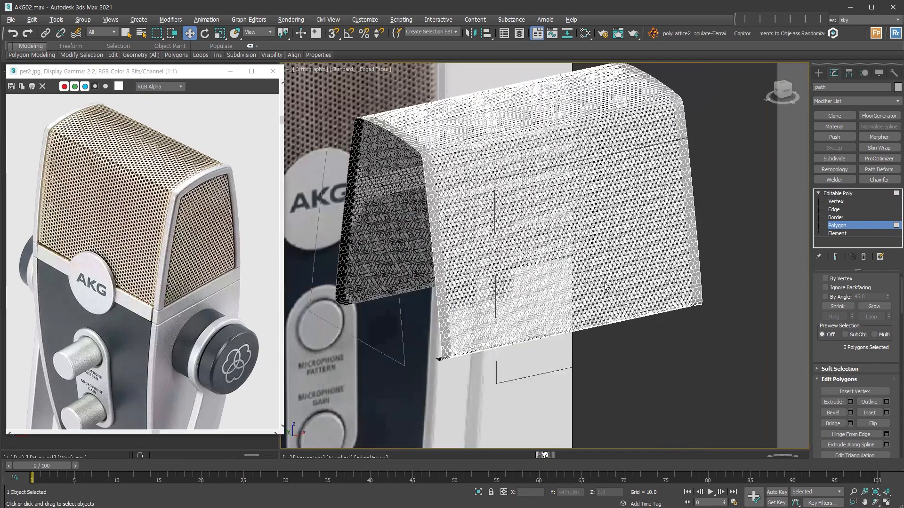
scroll(606, 288, "up", 8)
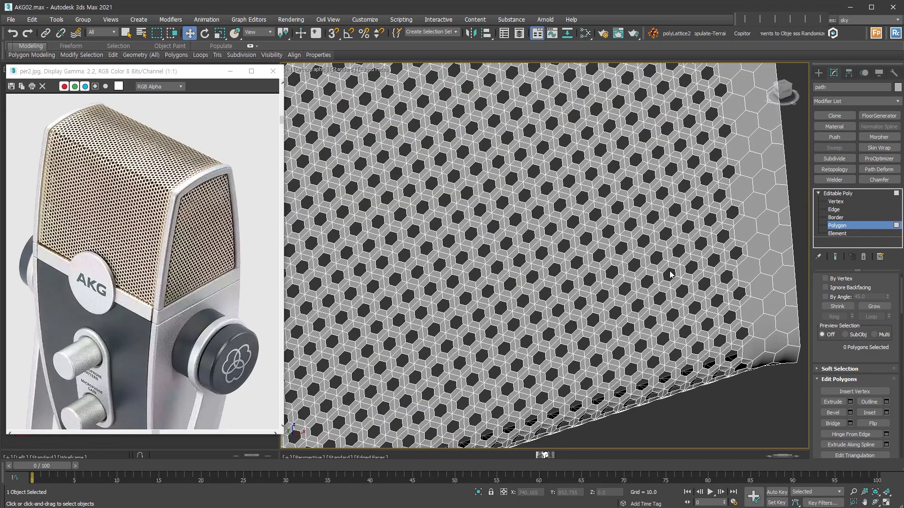
Apply TurboSmooth to the perforated mesh to round its holes, and collapse it to an editable poly
left_click(879, 227)
key("ctrl+t")
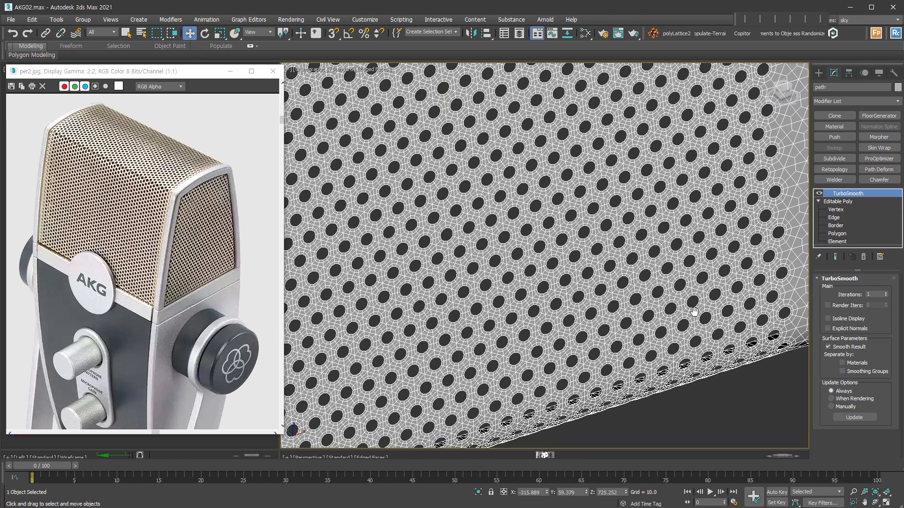
scroll(694, 311, "down", 2)
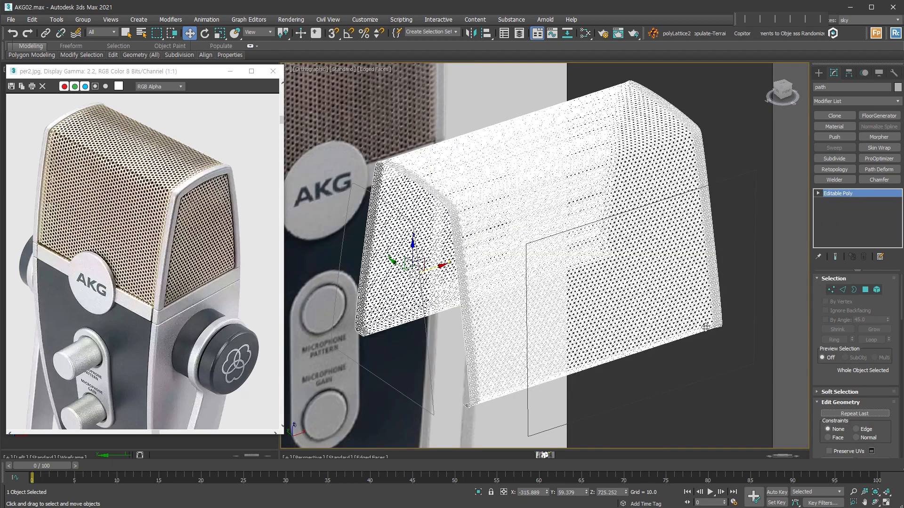
Move the shelled rectangle block along Y to about 226.6 so that it overlaps the perforated grille
scroll(696, 324, "down", 6)
left_click(706, 358)
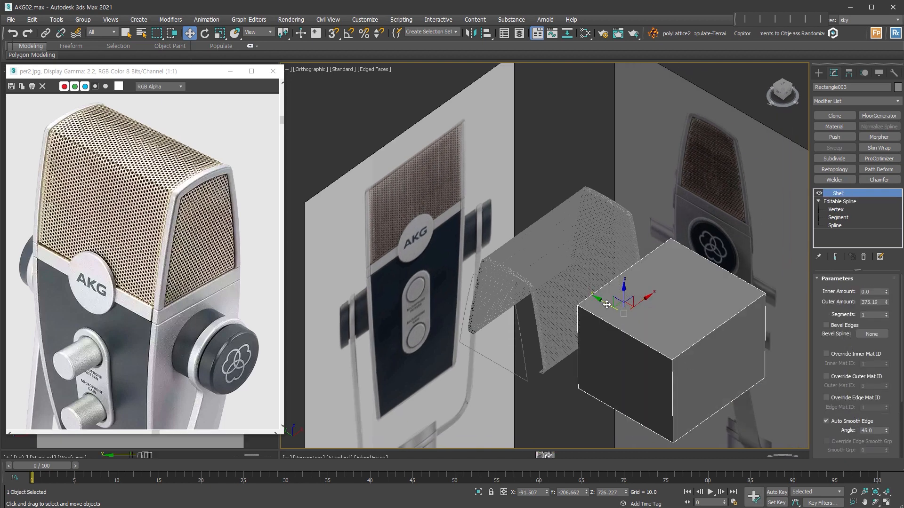
left_click_drag(580, 303, 460, 266)
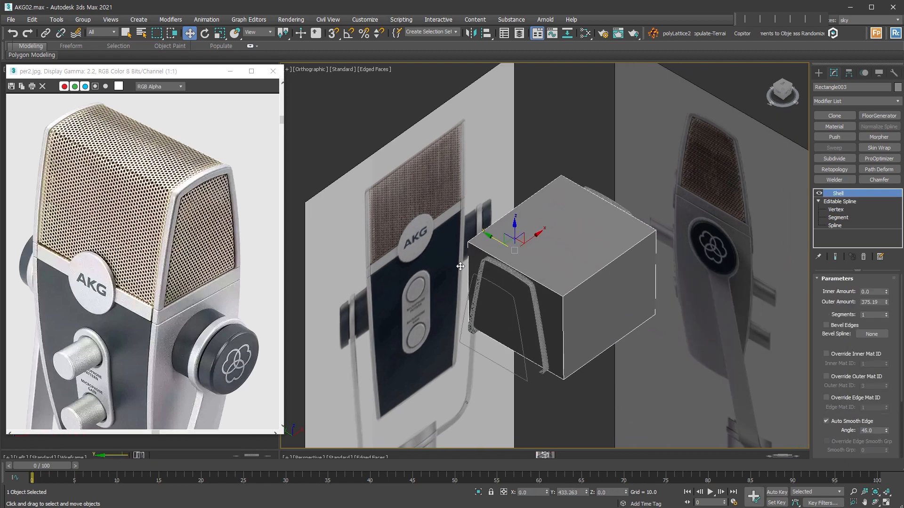
middle_click_drag(682, 316, 645, 318, "alt")
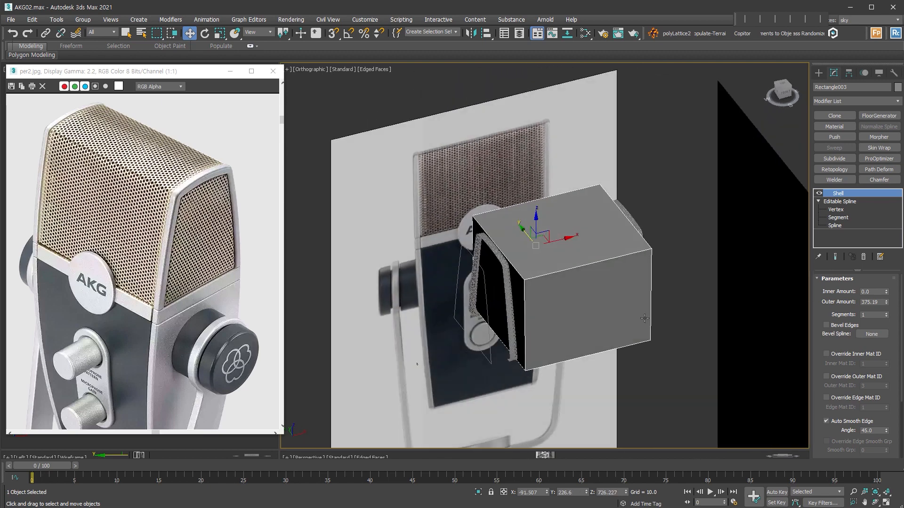
Create a Boolean compound from the perforated grille and add the block as an operand with the Intersect operation
left_click(504, 273)
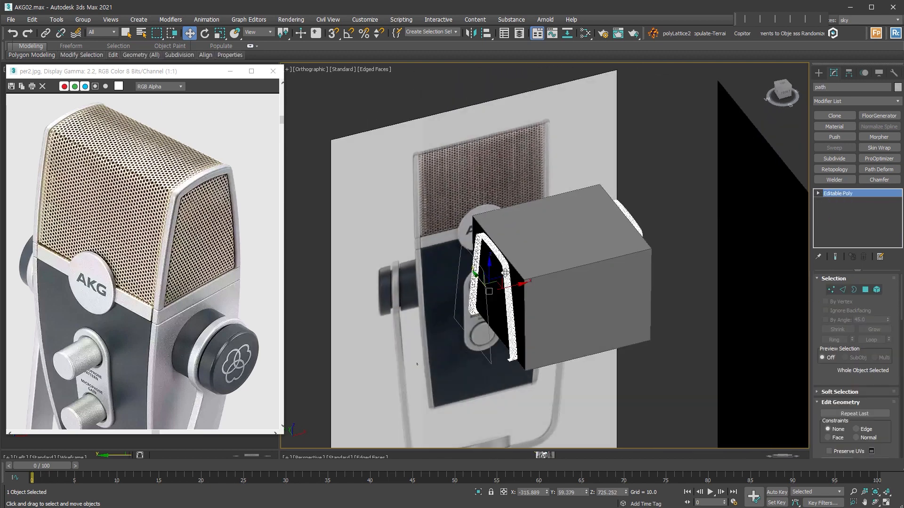
left_click(815, 72)
left_click(817, 86)
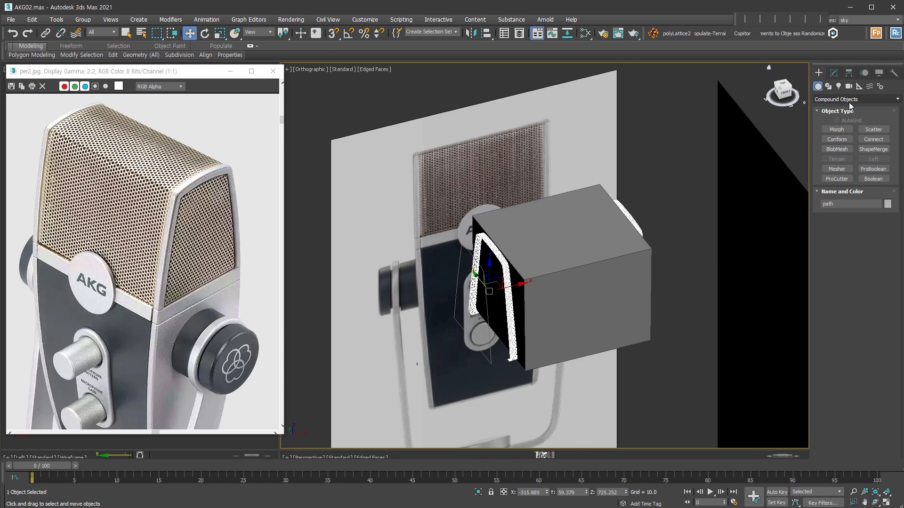
left_click(873, 178)
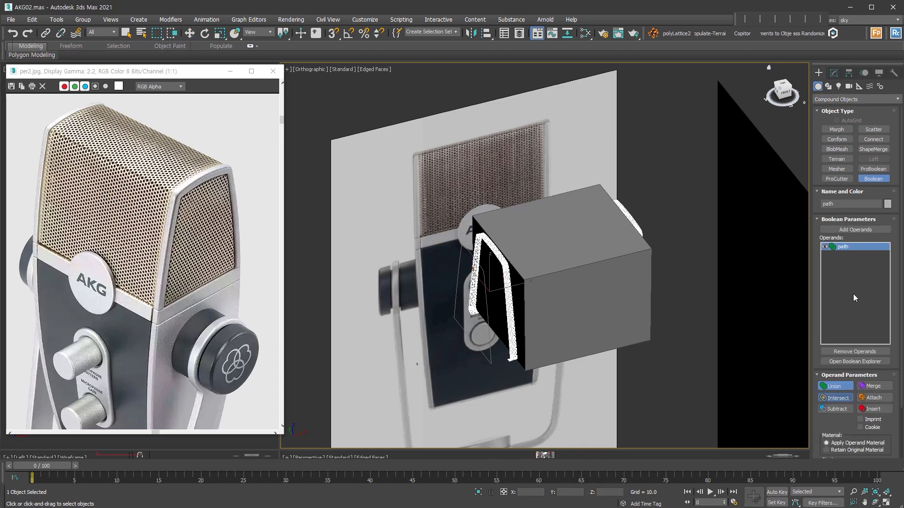
left_click(863, 231)
left_click(623, 333)
scroll(624, 334, "up", 4)
middle_click_drag(626, 334, 549, 308, "alt")
key("F3")
key("w")
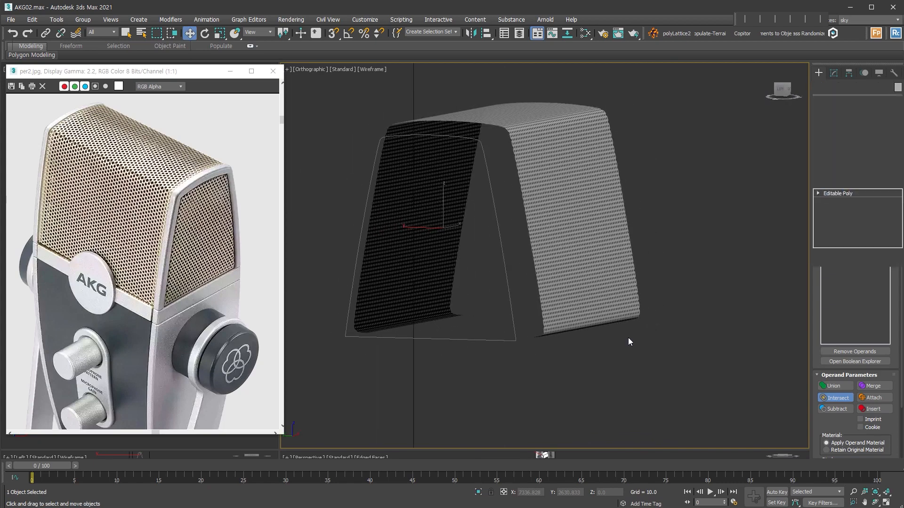
Copy the side profile spline along X, placing the duplicate at about X -631.4, away from the grille
middle_click_drag(628, 338, 532, 329, "alt")
scroll(556, 277, "down", 2)
middle_click_drag(558, 278, 596, 281)
key("ctrl+d")
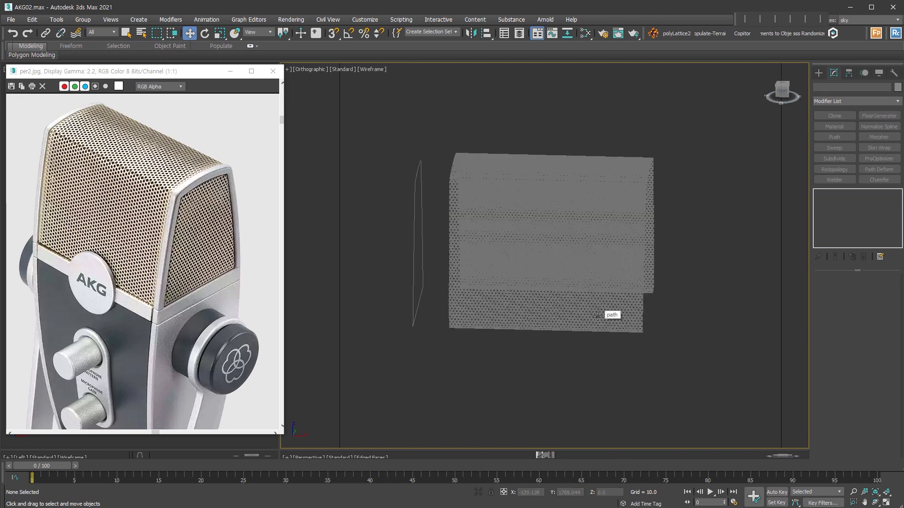
left_click(412, 323)
middle_click_drag(413, 323, 467, 238, "alt")
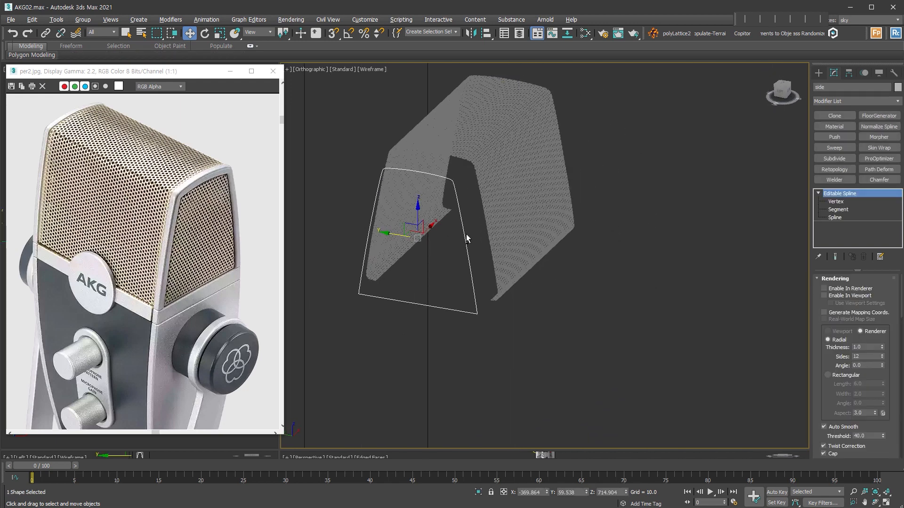
middle_click_drag(464, 297, 410, 267, "alt")
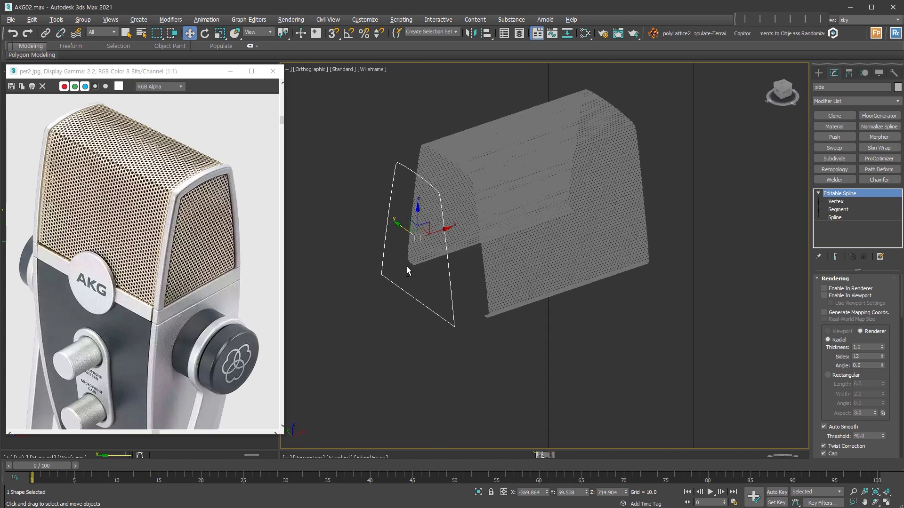
left_click_drag(435, 233, 331, 261, "shift")
left_click(454, 301)
Hide the duplicated side spline, keeping the original beside the grille displayed
key("t")
key("z")
scroll(470, 270, "down", 5)
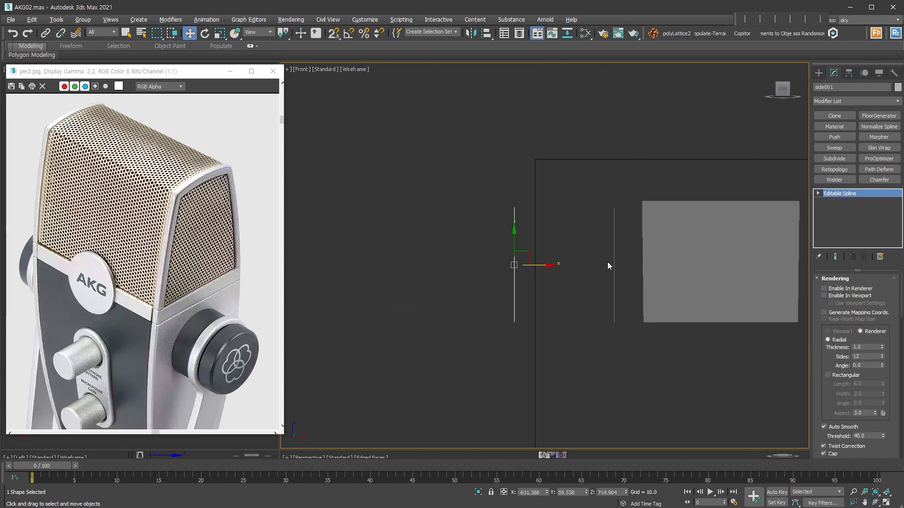
middle_click_drag(607, 262, 617, 261, "alt")
left_click(619, 261)
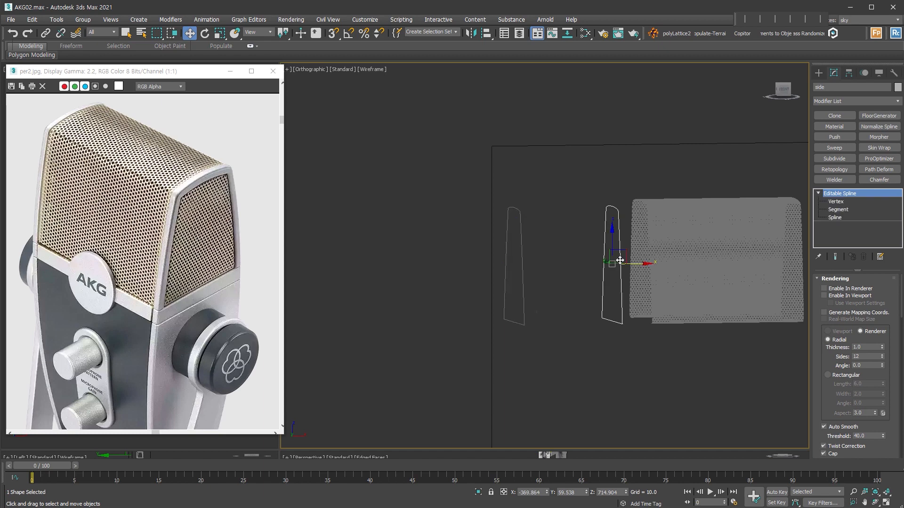
left_click(524, 286)
right_click(532, 283)
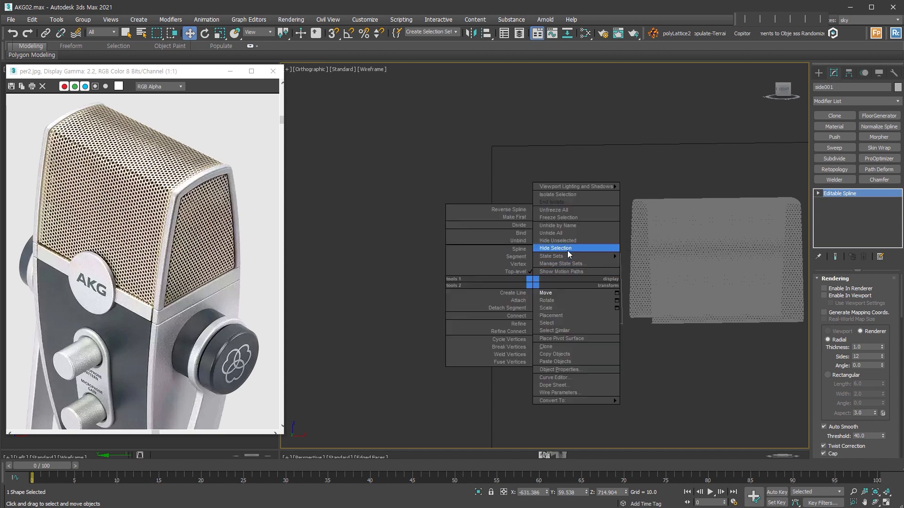
left_click(567, 251)
Create a plane about 303 wide over the side profile in the Left view, centre it horizontally, and set its length to about 329.6
left_click(619, 306)
key("l")
key("z")
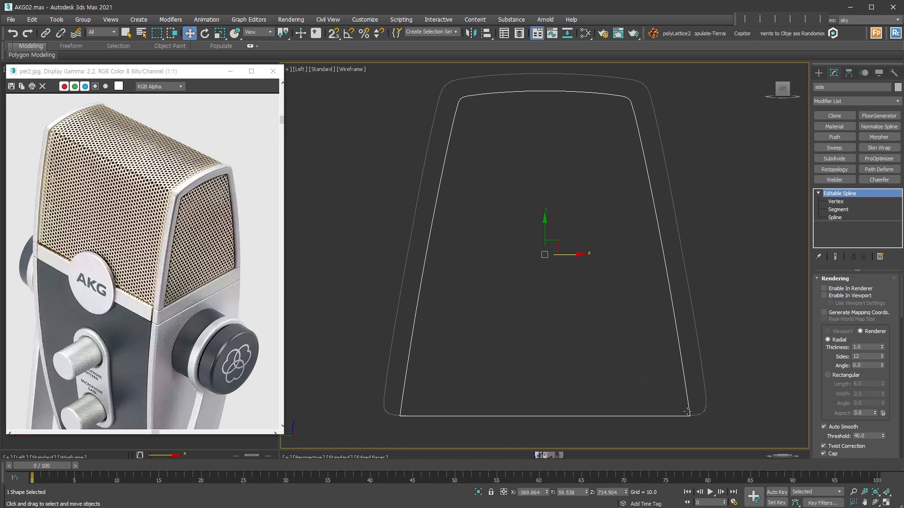
left_click(818, 72)
left_click(848, 99)
left_click(842, 105)
left_click(873, 169)
left_click_drag(407, 90, 736, 423)
key("w")
left_click_drag(594, 257, 570, 261)
left_click(834, 74)
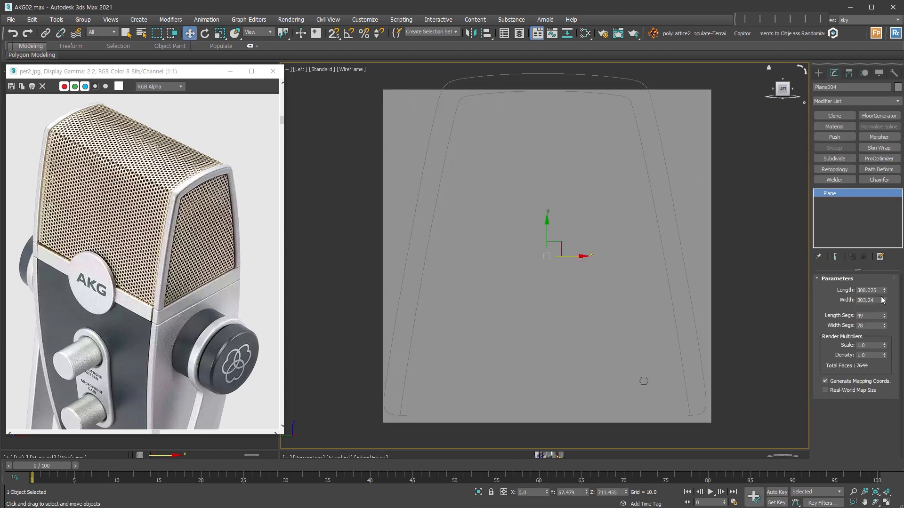
left_click_drag(885, 290, 884, 284)
Rotate the small reference hexagon with angle snap on so that one of its corners points up
left_click(642, 384)
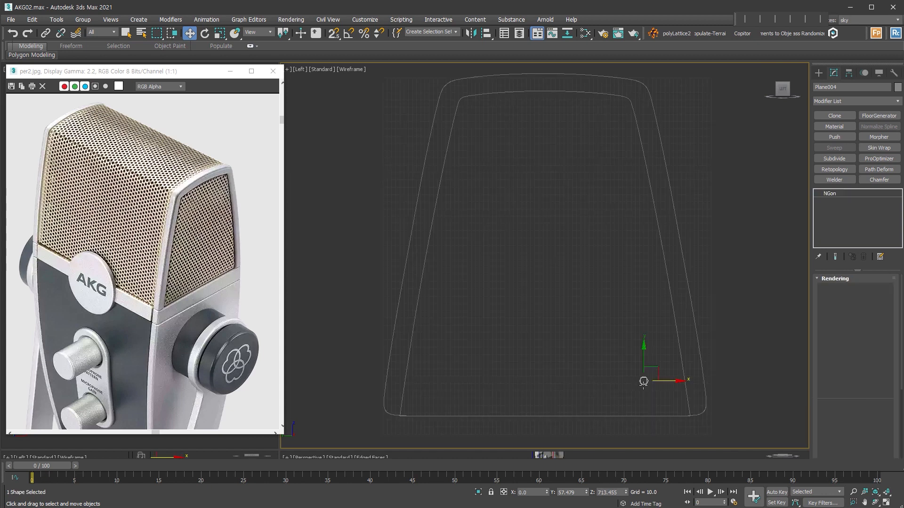
scroll(643, 381, "up", 3)
left_click_drag(672, 372, 688, 393)
key("a")
scroll(673, 396, "up", 5)
scroll(612, 321, "down", 4)
key("w")
left_click(725, 366)
middle_click_drag(439, 284, 464, 357)
Set the side plane's width segments to 83, repositioning the reference hexagon to compare the cell width
left_click(658, 93)
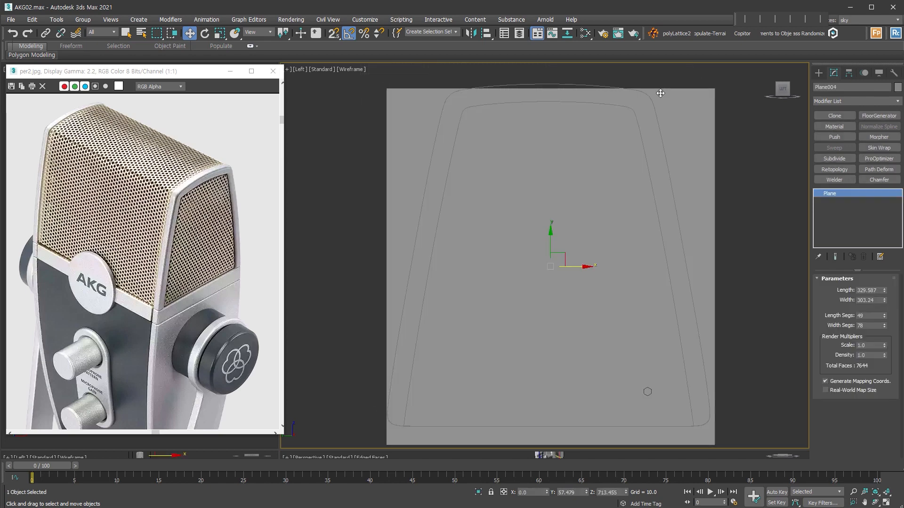
scroll(617, 353, "up", 10)
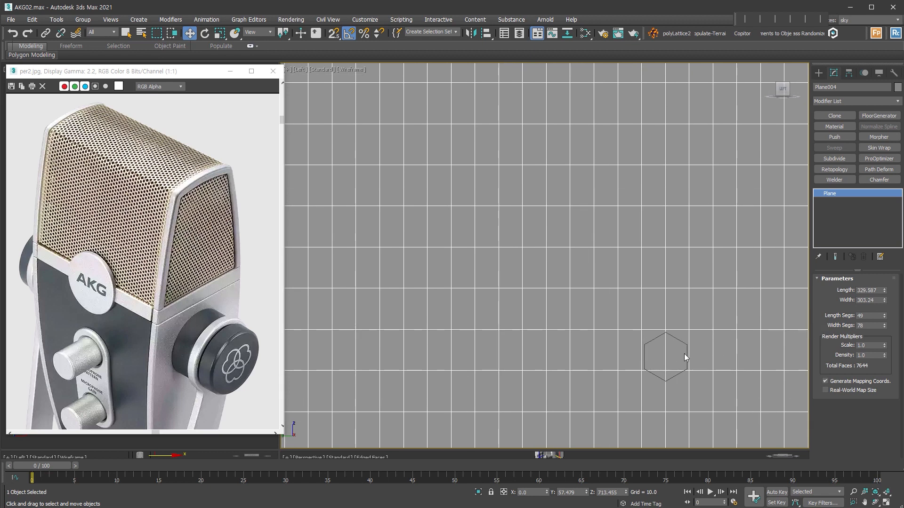
left_click(884, 324)
left_click(884, 323)
left_click(884, 324)
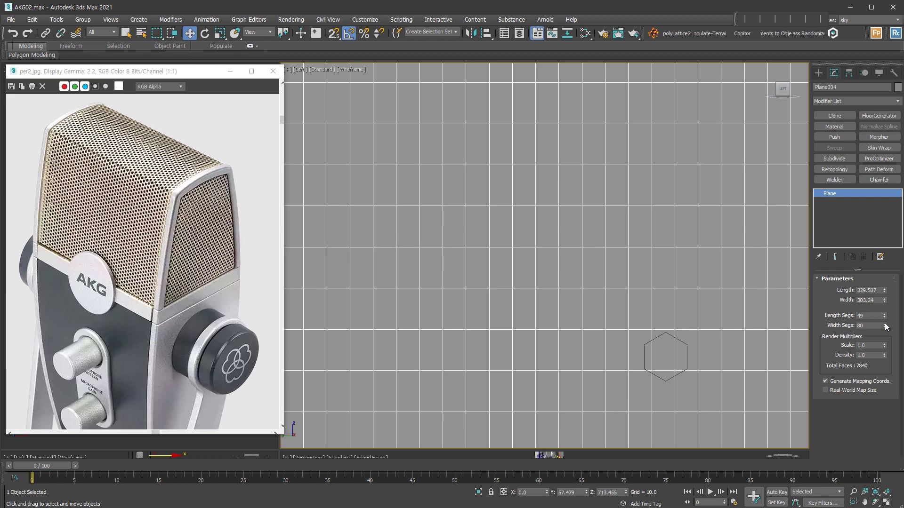
left_click(687, 358)
left_click_drag(693, 357, 707, 354)
left_click(782, 389)
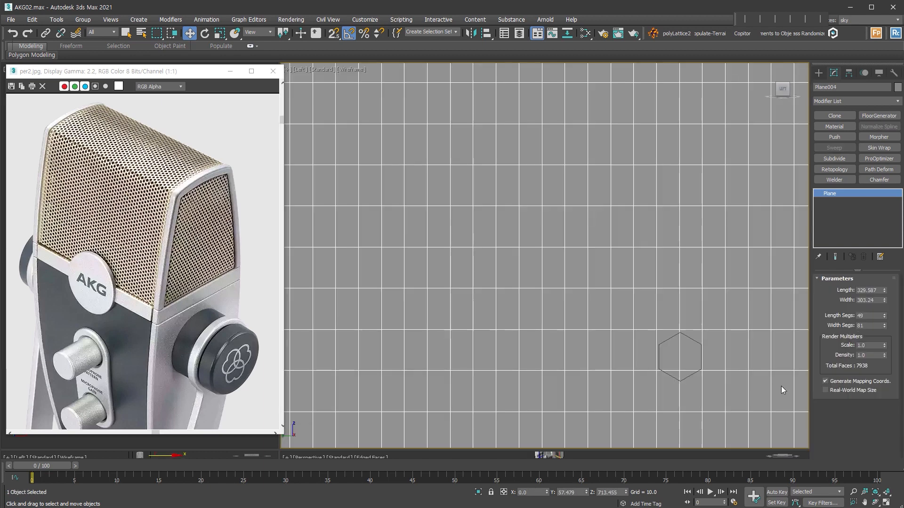
left_click(884, 323)
left_click(884, 324)
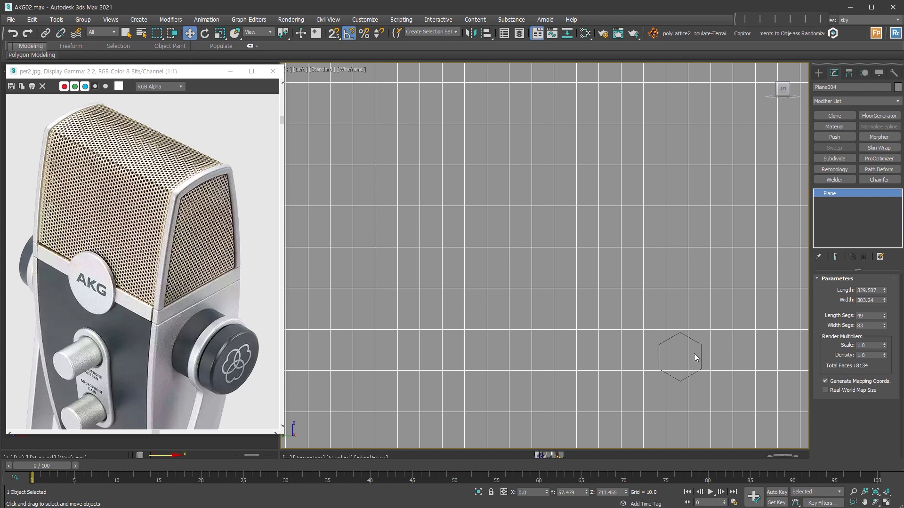
Set the side plane's length segments to 56, repositioning the reference hexagon to compare the cell height
left_click(883, 314)
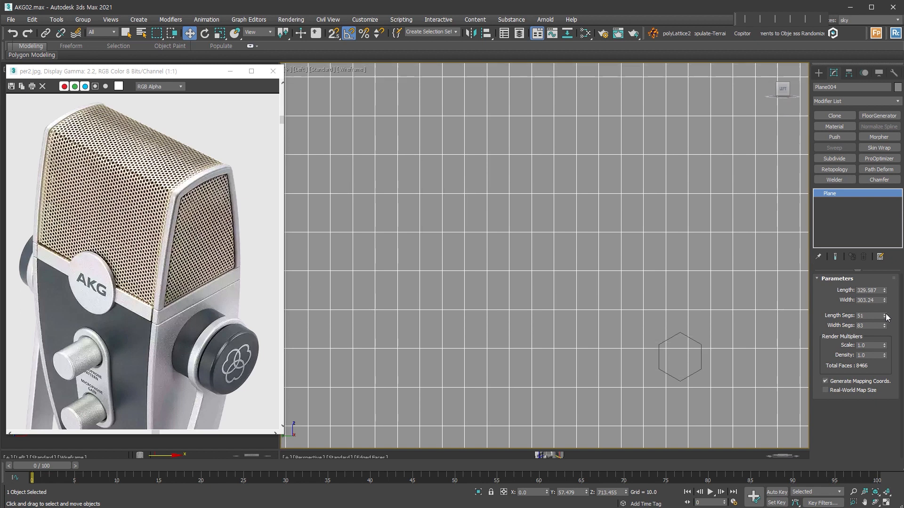
left_click(700, 344)
left_click_drag(700, 343, 709, 366)
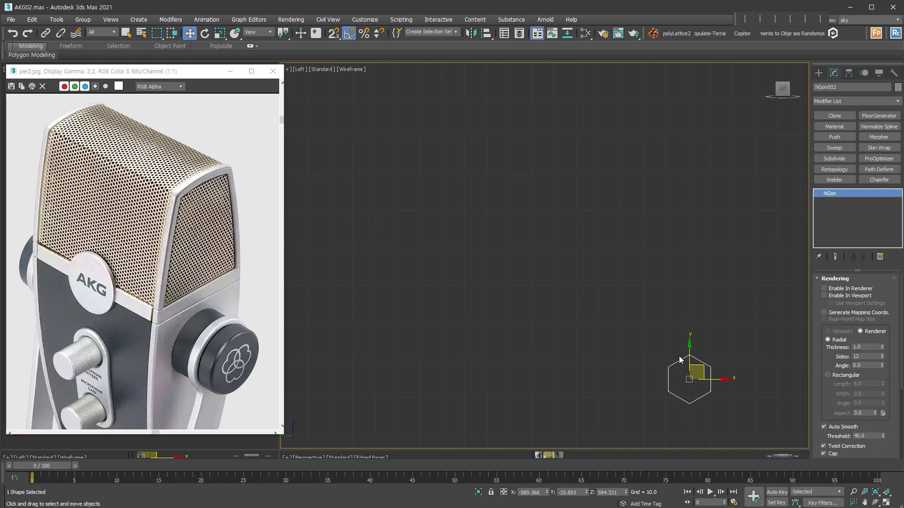
left_click(749, 355)
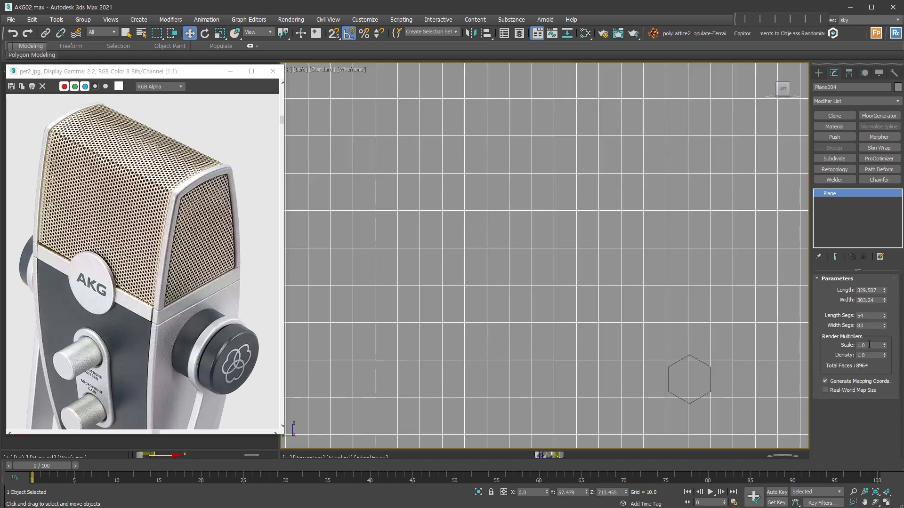
left_click(885, 314)
left_click(884, 314)
left_click(708, 372)
left_click_drag(703, 372, 702, 348)
left_click(683, 301)
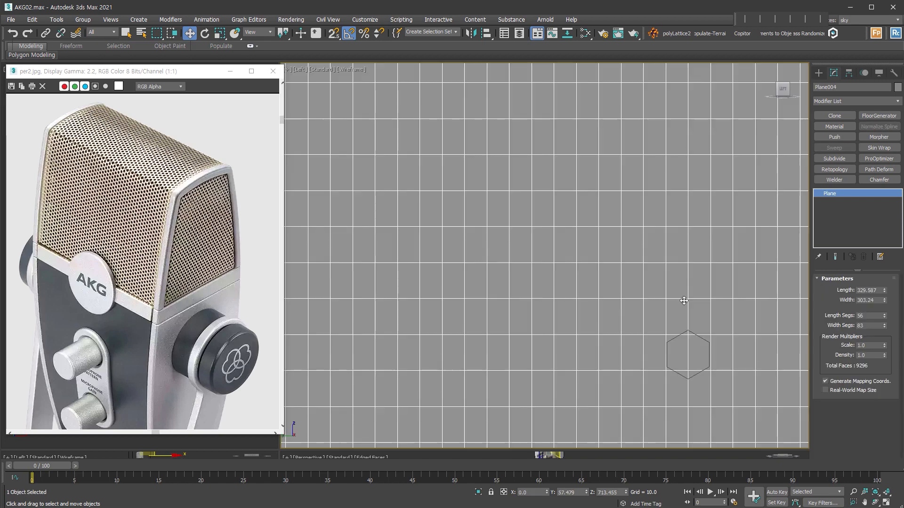
Convert the side plane to an editable poly and generate the honeycomb topology on it
key("alt+e")
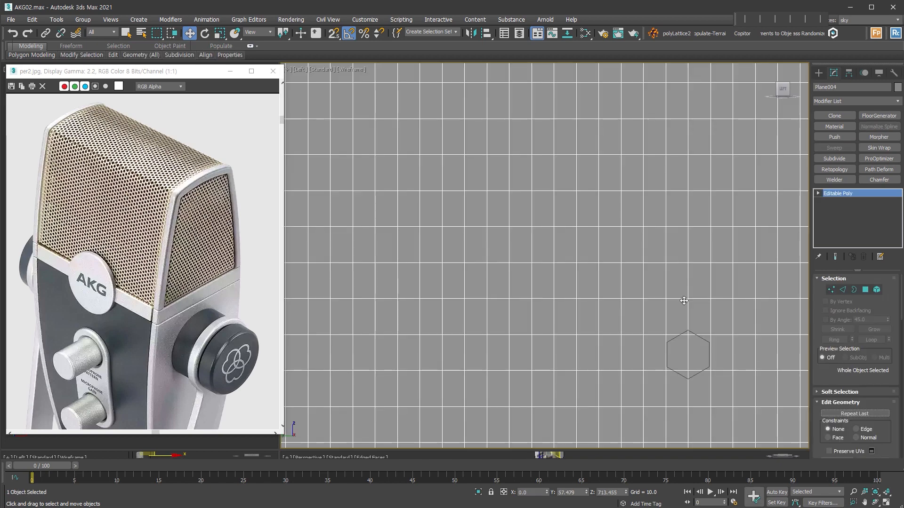
left_click(843, 289)
left_click(662, 354)
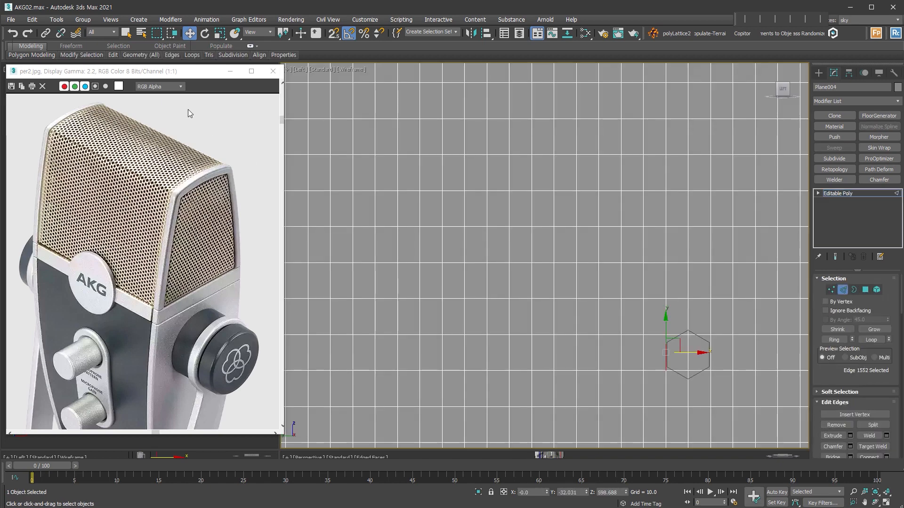
left_click(12, 55)
left_click(42, 144)
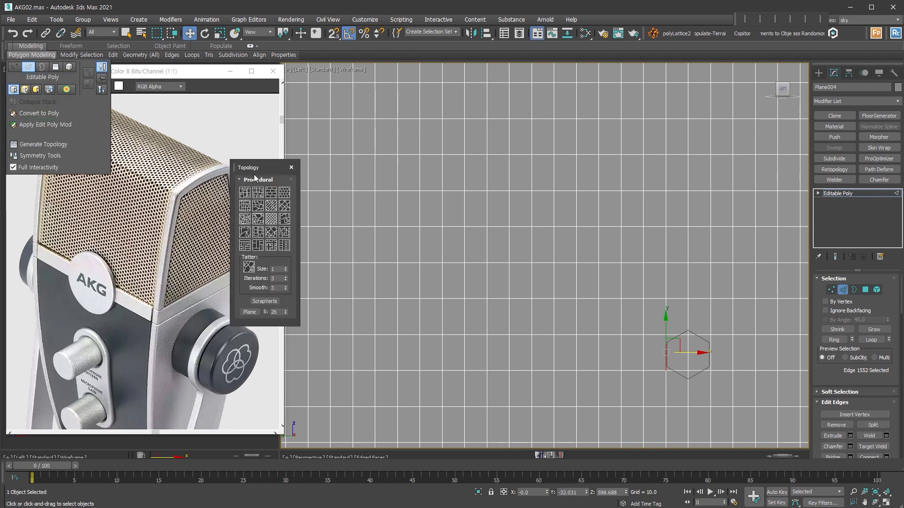
left_click(284, 193)
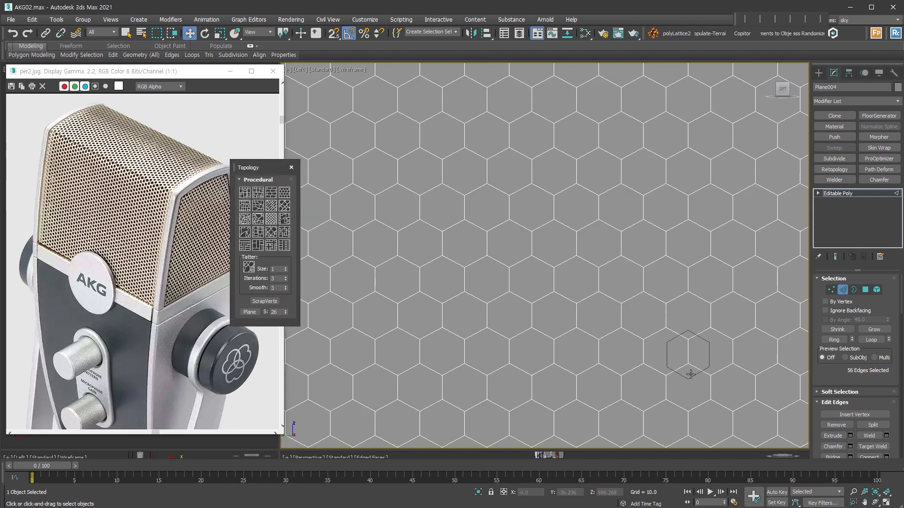
left_click(291, 168)
scroll(592, 256, "down", 8)
middle_click_drag(596, 258, 664, 322)
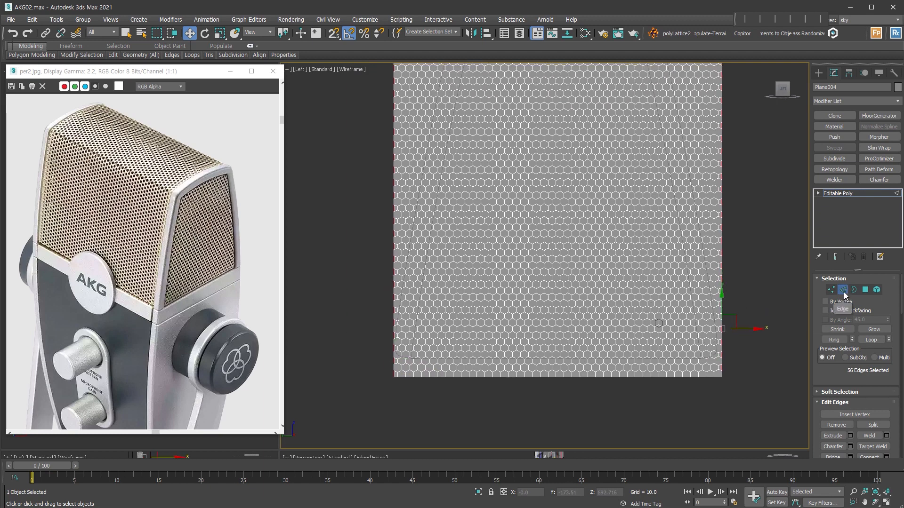
left_click(842, 290)
Inset all polygons of the honeycomb side plane By Polygon with an amount of 1.5
middle_click_drag(587, 323, 582, 351)
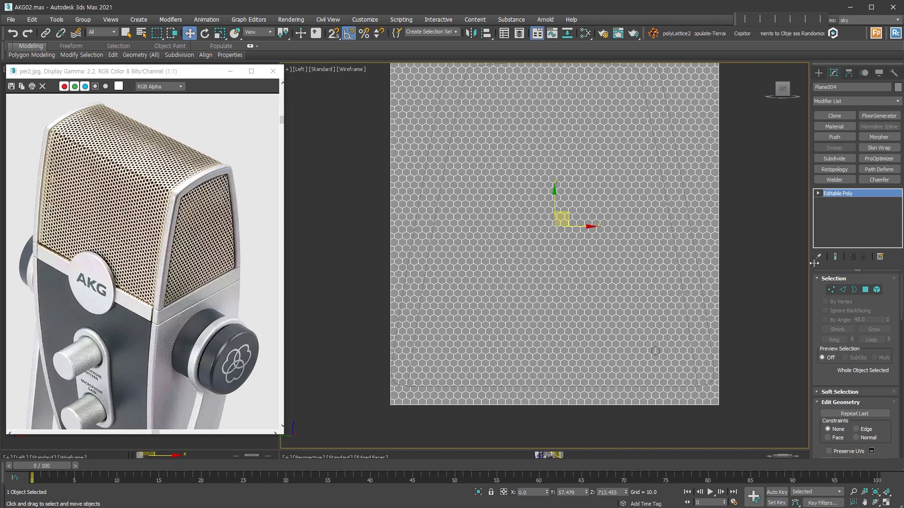
left_click(865, 290)
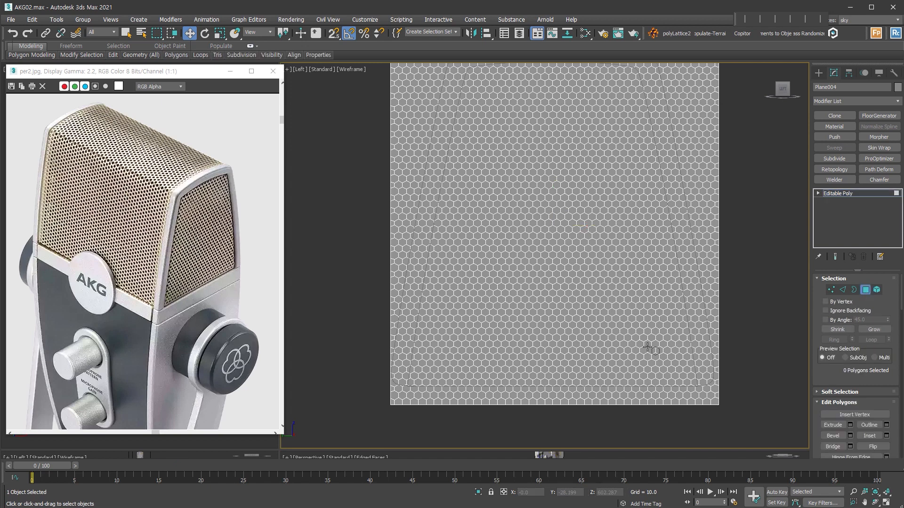
scroll(647, 347, "down", 2)
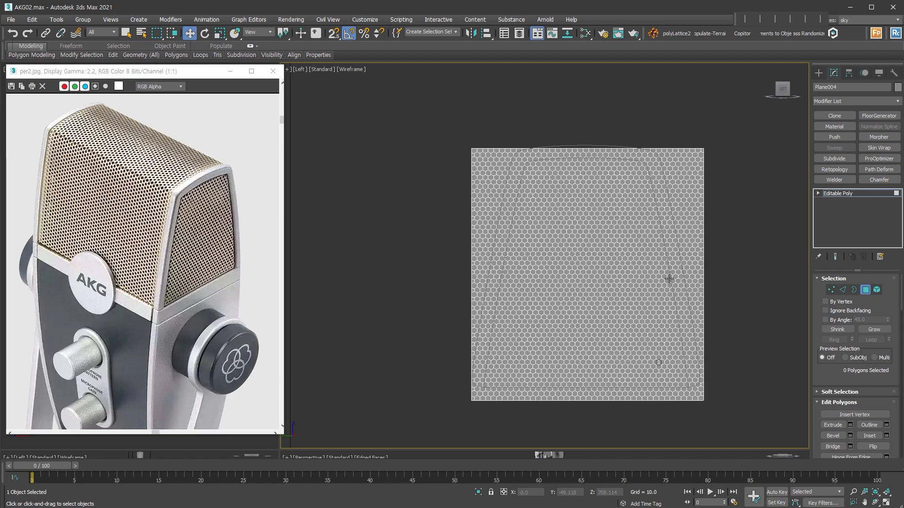
scroll(664, 276, "up", 1)
key("ctrl+a")
middle_click_drag(623, 269, 590, 174)
scroll(584, 239, "up", 2)
right_click(607, 226)
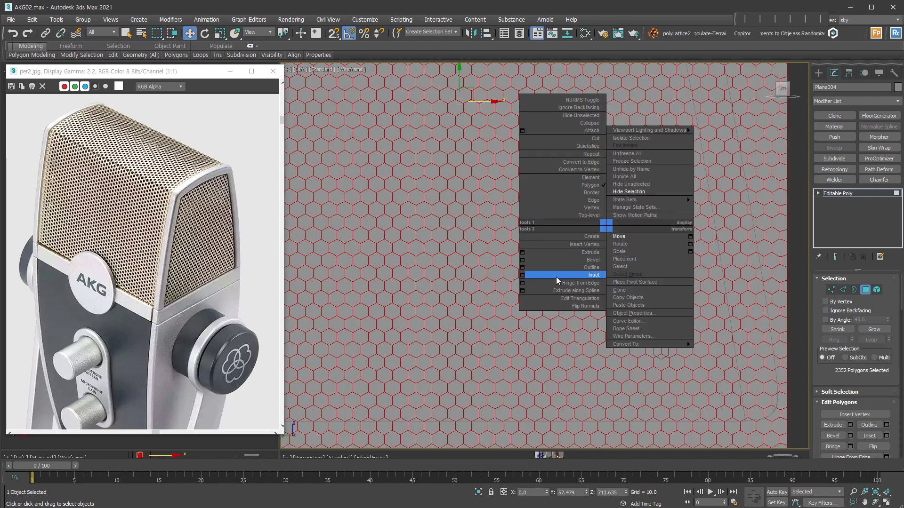
left_click(530, 276)
left_click(489, 246)
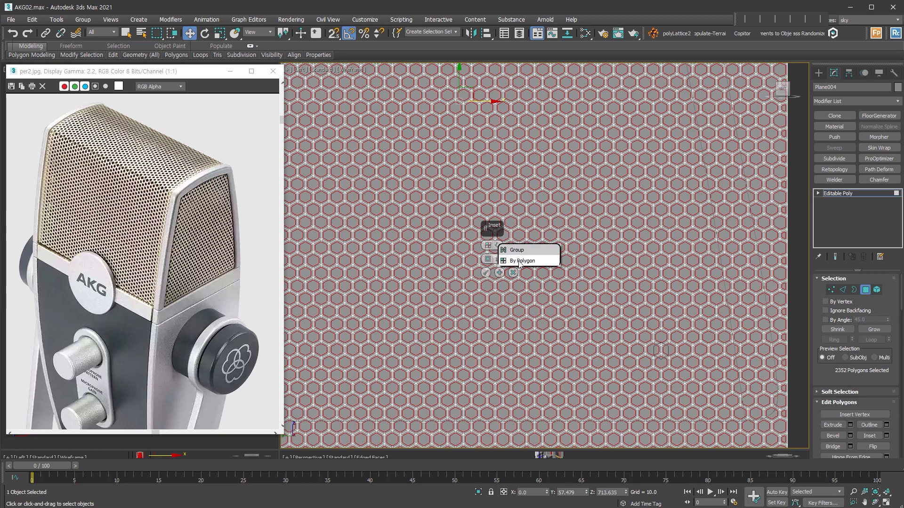
type("5")
key("Return")
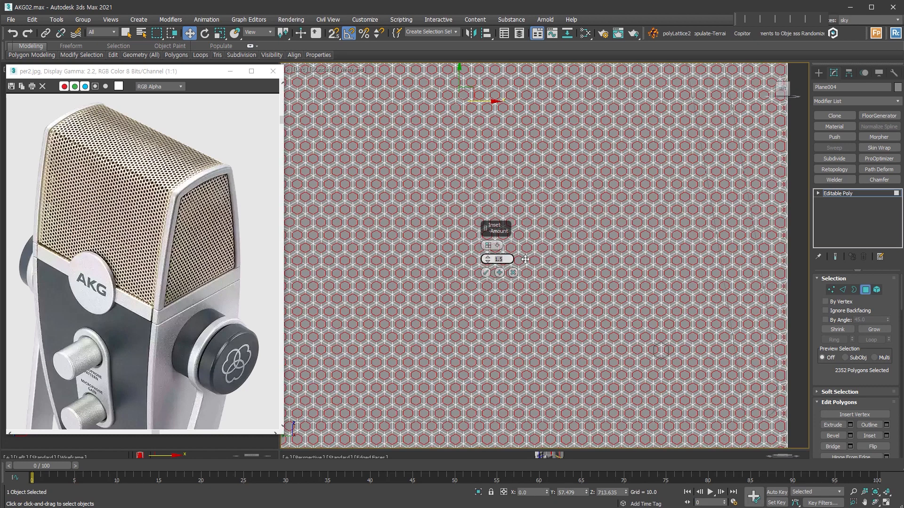
left_click(490, 273)
Delete the inset hexagon faces of the side plane to open its holes, and leave polygon editing
key("ctrl+d")
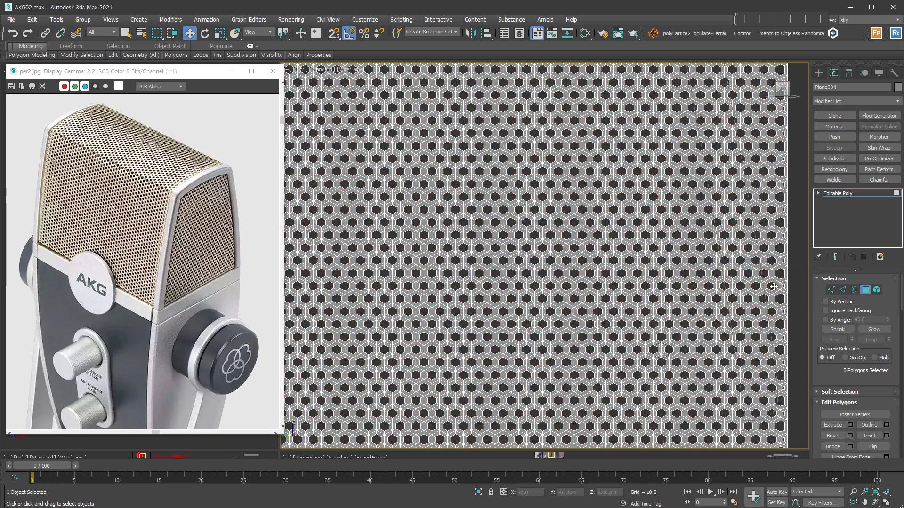
left_click(869, 288)
scroll(700, 336, "down", 3)
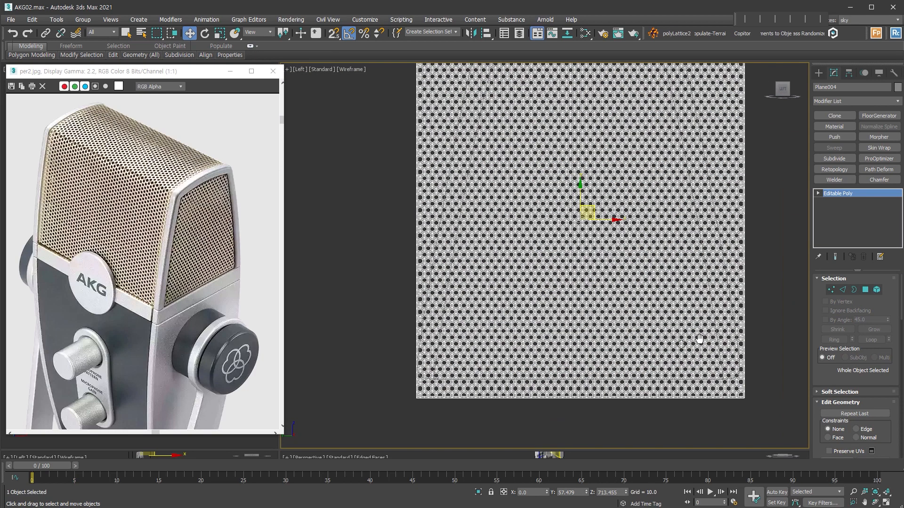
middle_click_drag(714, 269, 697, 318)
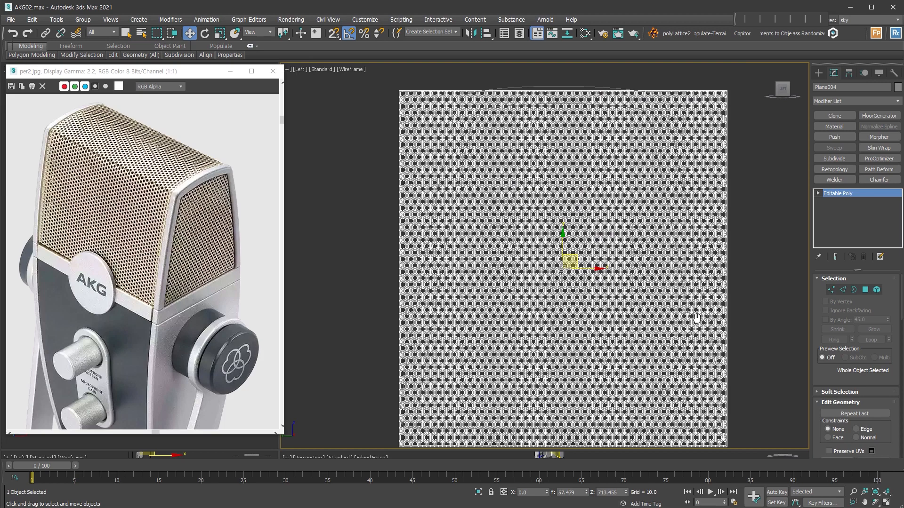
Make another copy of the side profile spline along X at about X -658.7
left_click(680, 270)
mouse_move(655, 295)
middle_mouse_down("alt")
mouse_move(651, 314)
mouse_move(612, 329)
mouse_move(539, 316)
mouse_move(518, 288)
middle_mouse_up("alt")
left_click_drag(517, 288, 350, 340, "shift")
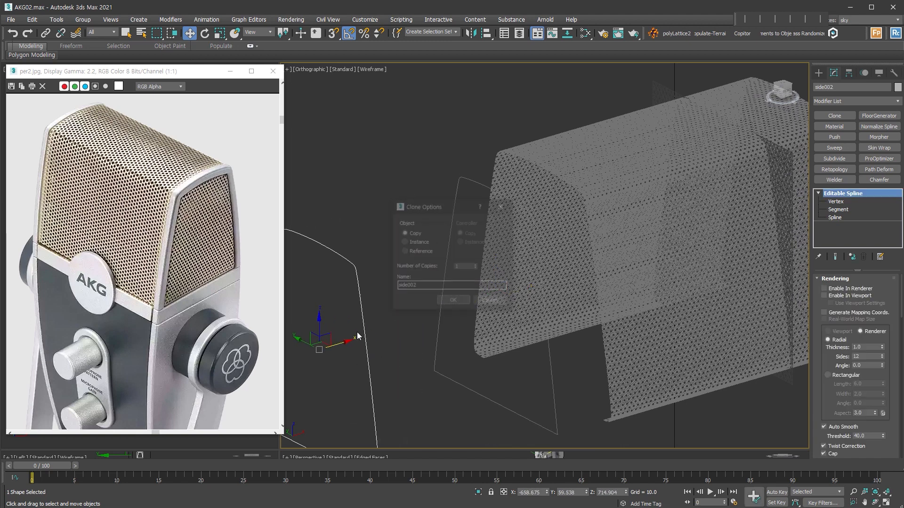
left_click(453, 302)
Apply a Shell modifier with an outer amount of 375.19 to the side profile spline nearest the grille, extending it through the honeycomb plane
left_click(466, 388)
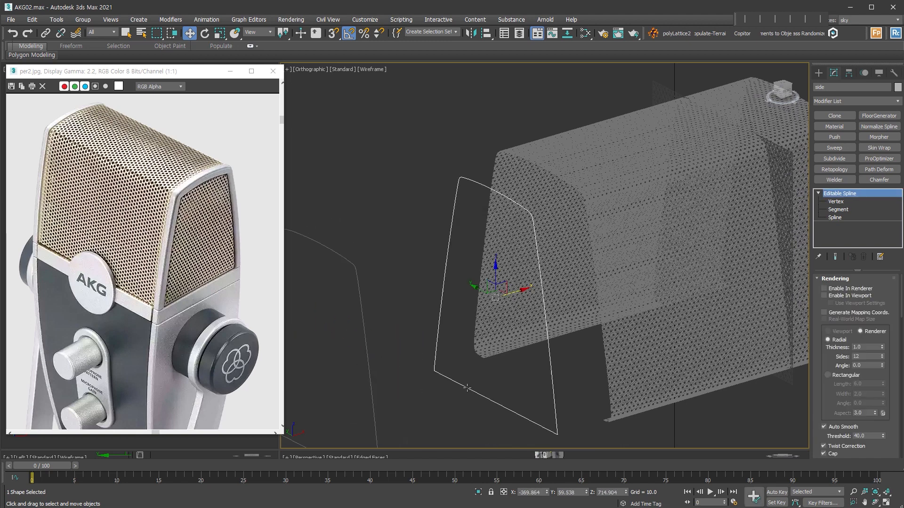
key("shift+s")
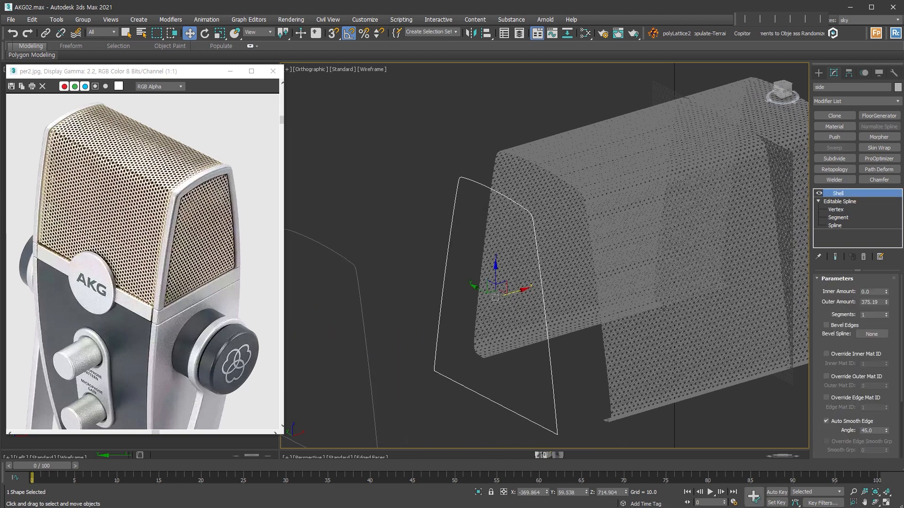
middle_click_drag(578, 319, 563, 325)
left_click_drag(507, 294, 518, 311)
Trim the honeycomb plane with a Boolean Intersect using the shelled side profile as operand, and convert the result to an editable poly
left_click(661, 113)
scroll(520, 312, "down", 2)
middle_click_drag(536, 394, 506, 357)
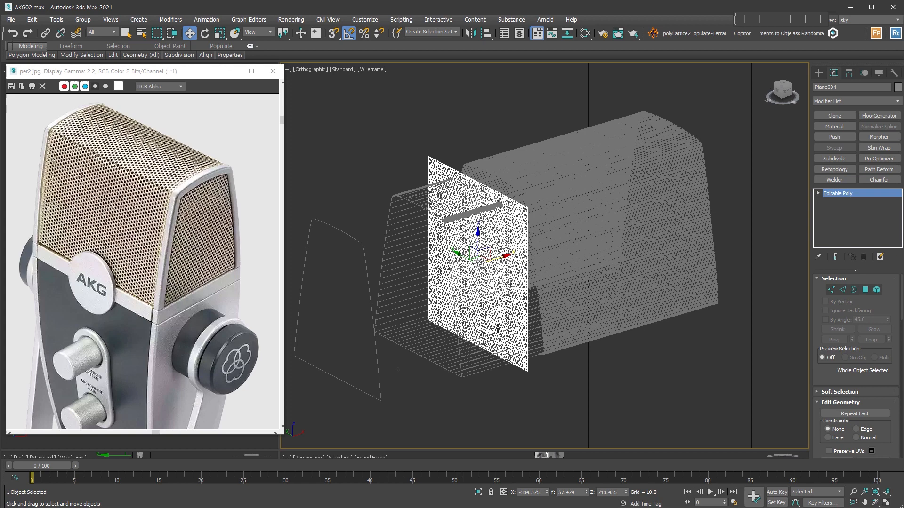
scroll(490, 317, "up", 2)
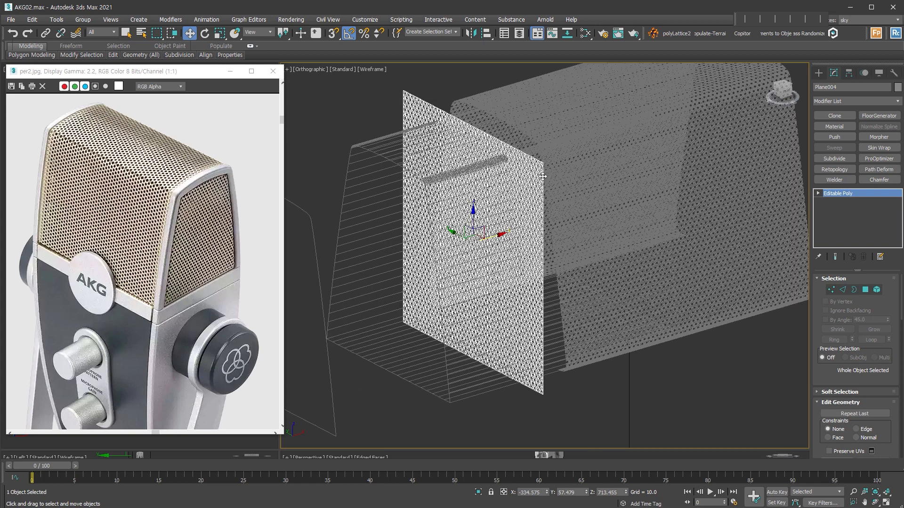
left_click(818, 72)
left_click(826, 99)
left_click(856, 127)
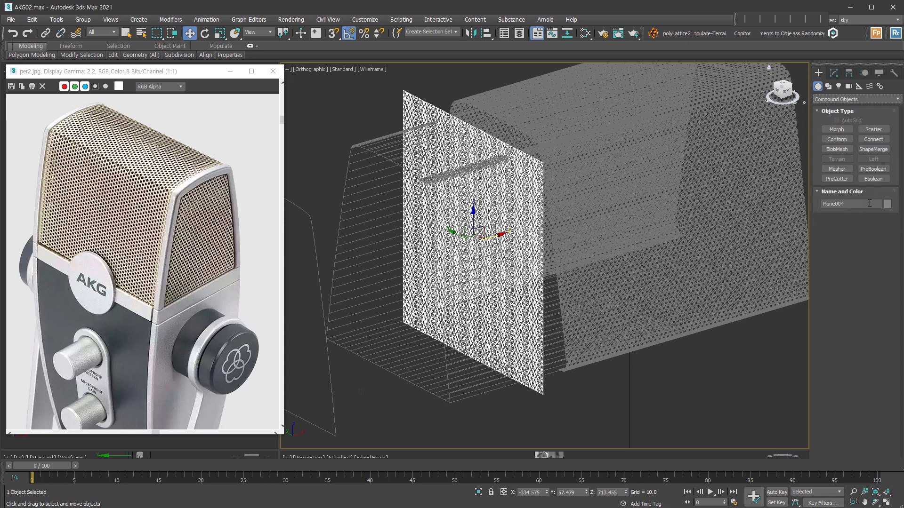
left_click(873, 179)
left_click(840, 398)
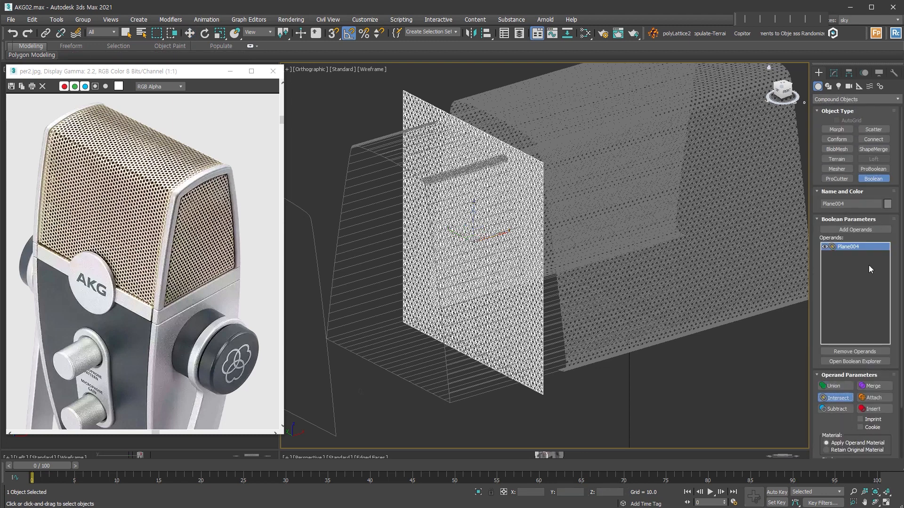
left_click(866, 230)
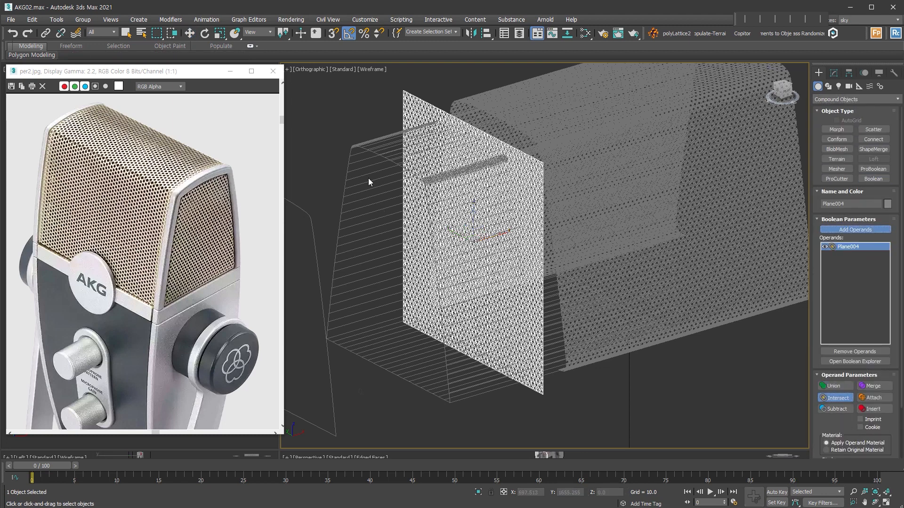
left_click(370, 143)
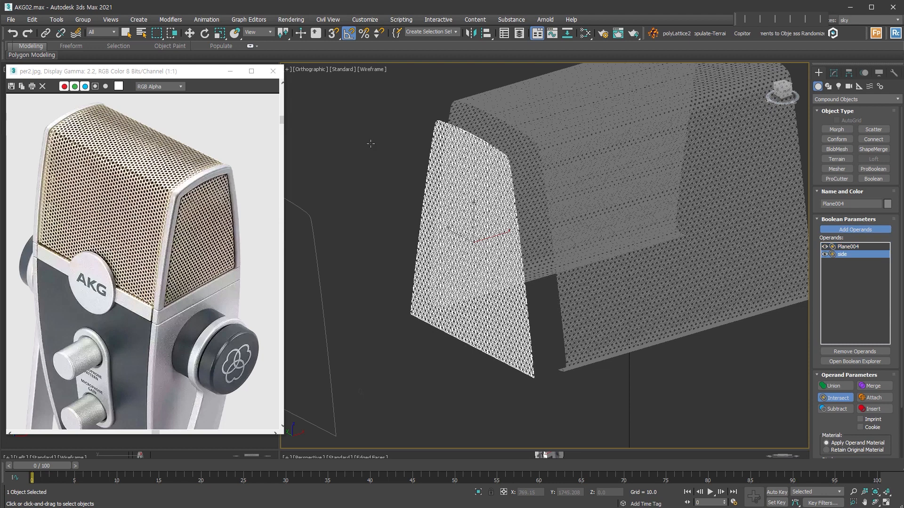
key("w")
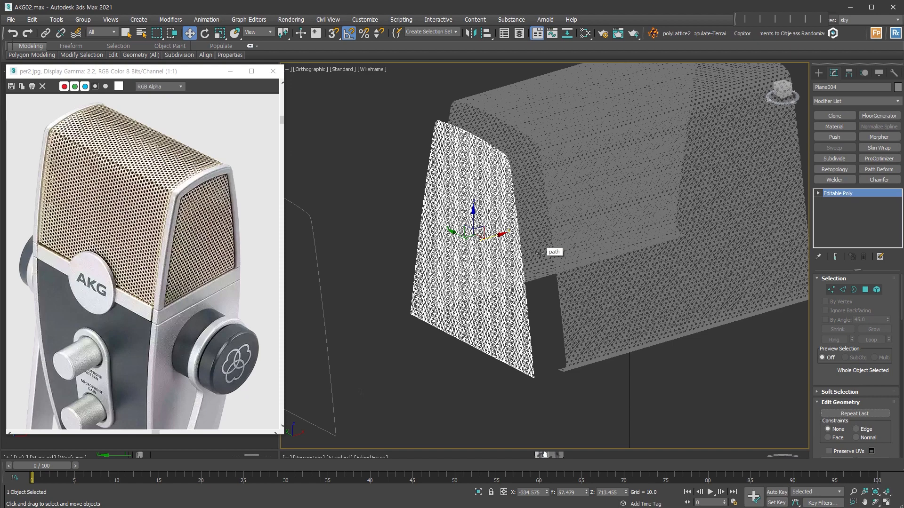
Examine the vertices and edges along the trimmed honeycomb panel's border
key("1")
middle_click_drag(539, 253, 530, 154, "alt")
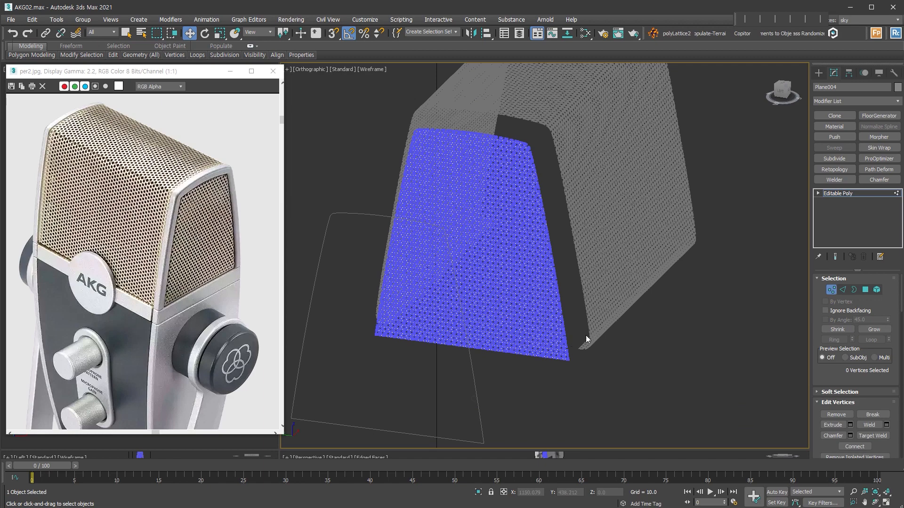
scroll(586, 339, "up", 4)
left_click(843, 290)
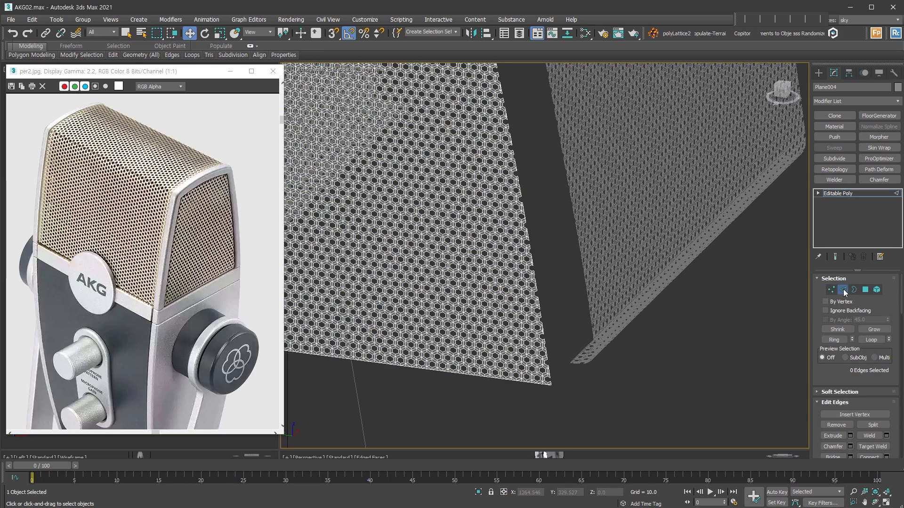
key("z")
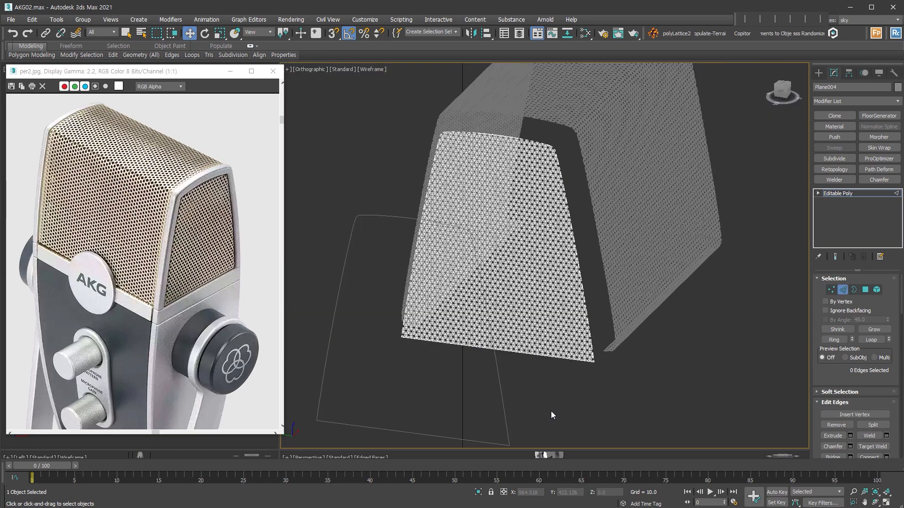
middle_click_drag(550, 415, 632, 381, "alt")
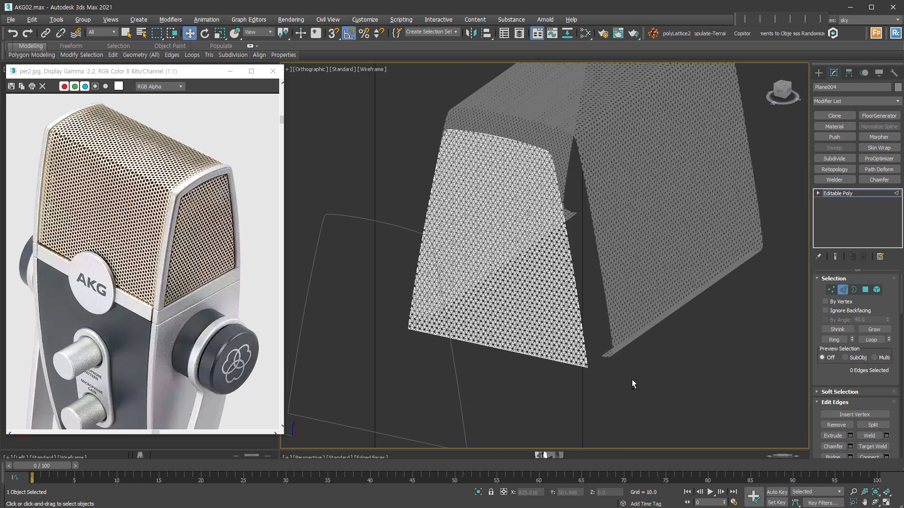
key("2")
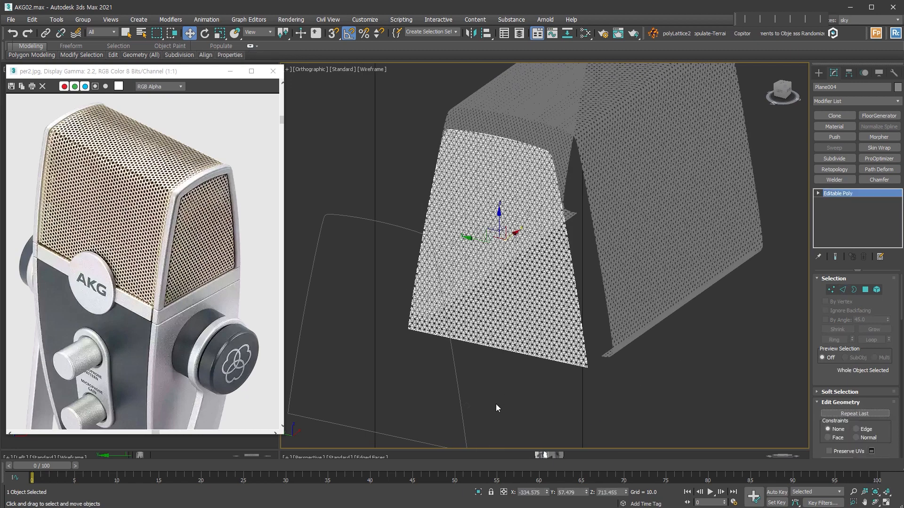
Move the remaining side profile spline copy along X and snap it onto the honeycomb panel's plane at X -334.575
left_click_drag(454, 413, 450, 414)
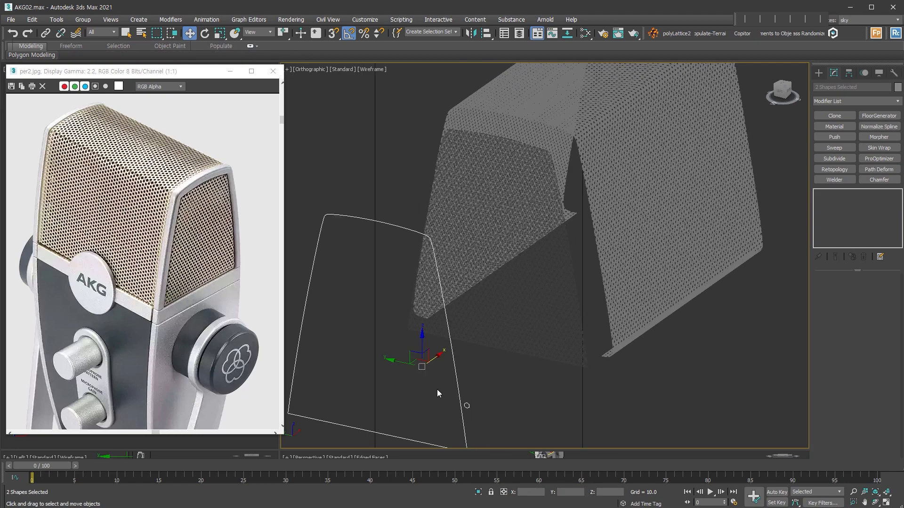
left_click_drag(437, 359, 544, 289)
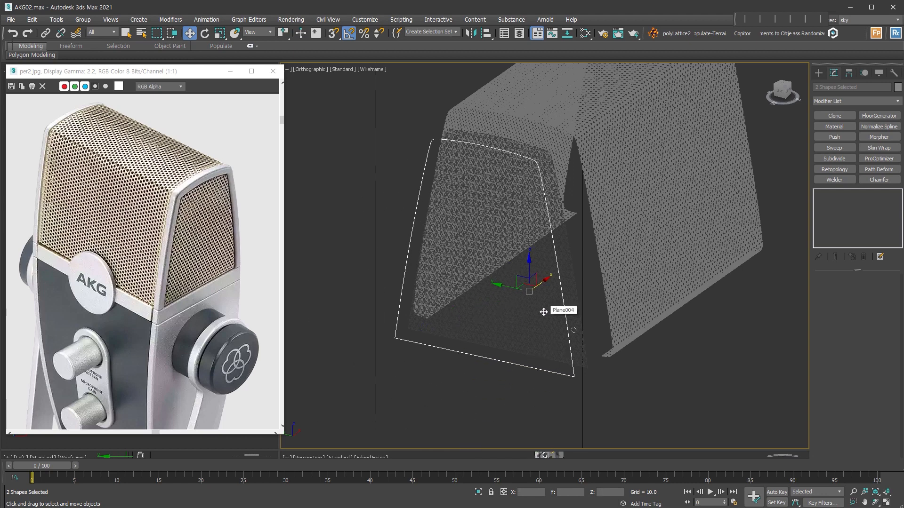
key("f")
key("s")
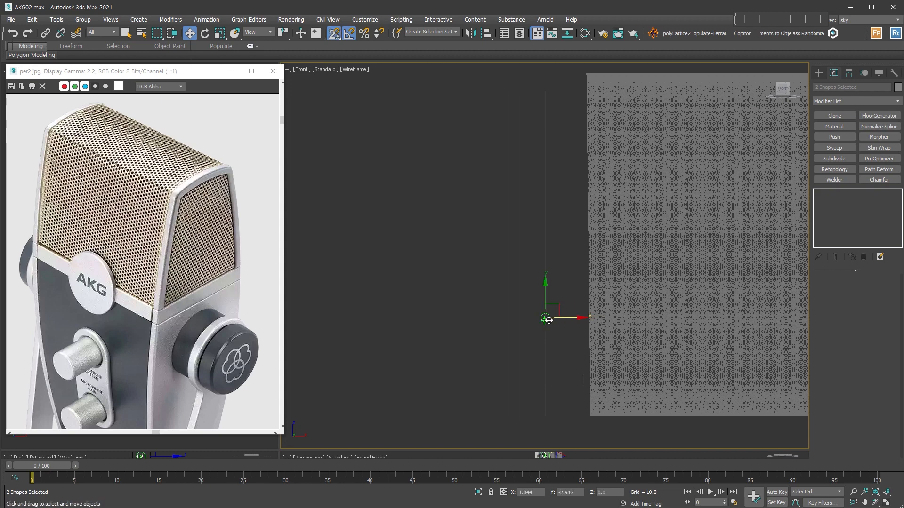
left_click(506, 403)
left_click_drag(523, 252, 535, 267)
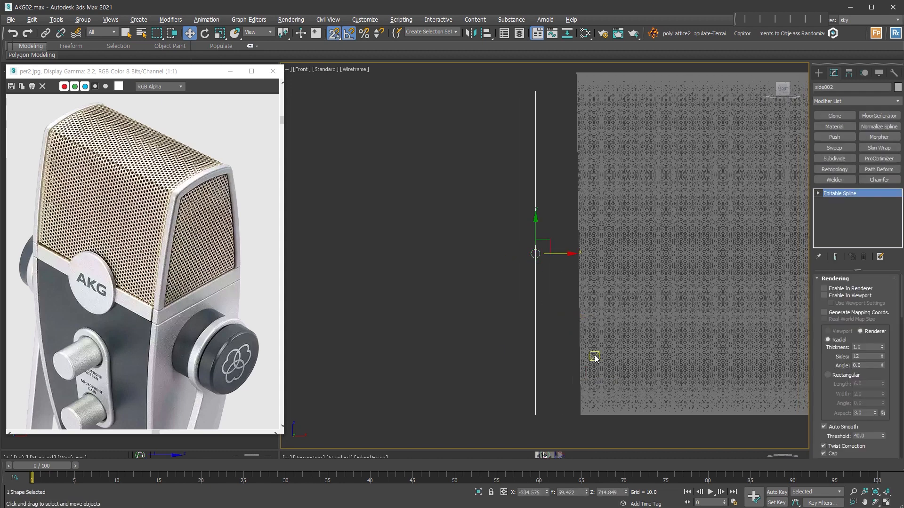
Isolate the honeycomb side panel together with its profile spline
middle_click_drag(594, 357, 596, 358, "alt")
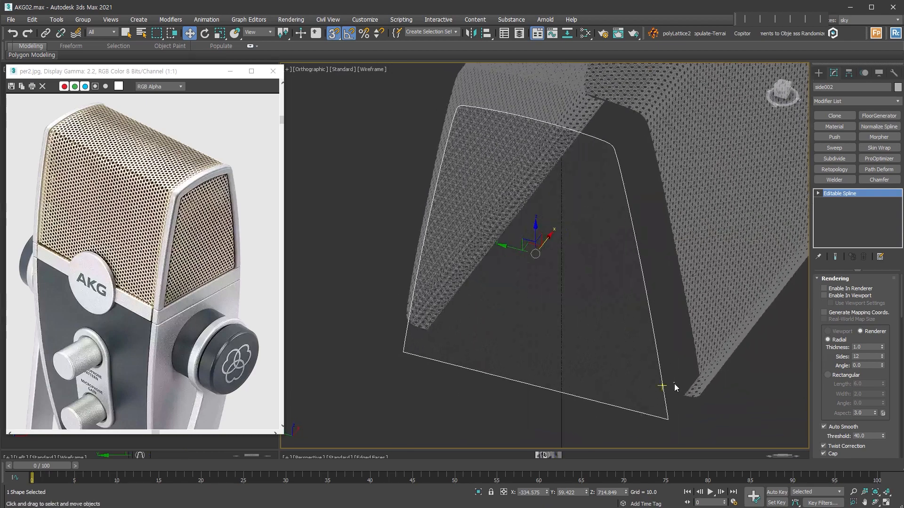
left_click_drag(674, 384, 652, 409)
key("alt+q")
middle_click_drag(673, 388, 684, 360, "alt")
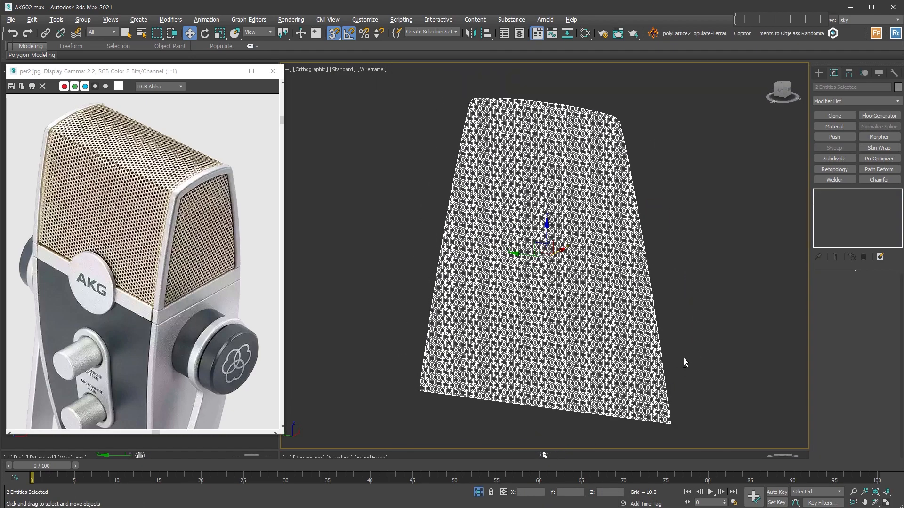
left_click(694, 378)
middle_click_drag(680, 397, 677, 358)
Change the honeycomb panel's wireframe colour to grey
left_click(660, 355)
left_click(897, 88)
left_click(376, 284)
left_click(495, 311)
Enable the profile spline in renderer and viewport, and set its radial thickness to 1.155 so it covers only the panel's border
left_click(689, 211)
left_click(640, 192)
left_click(640, 193)
left_click(842, 296)
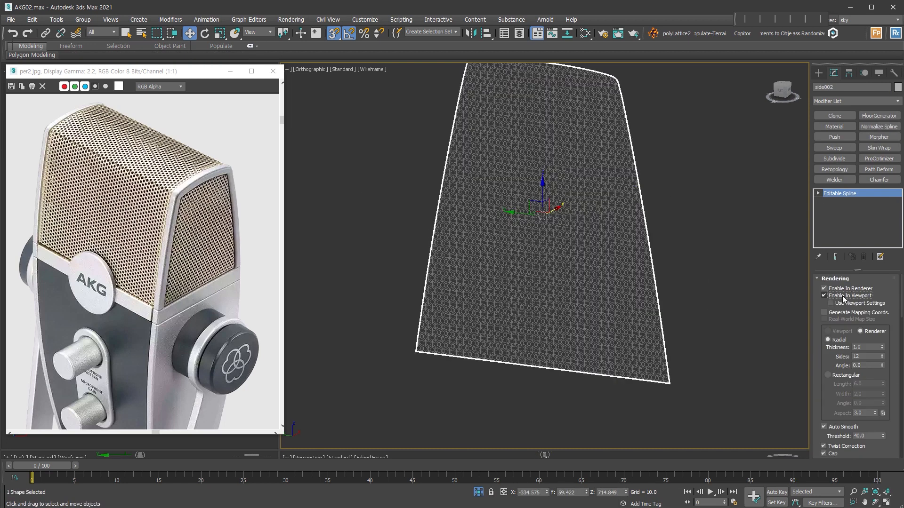
left_click_drag(882, 342, 883, 333)
scroll(658, 386, "up", 3)
scroll(667, 371, "up", 5)
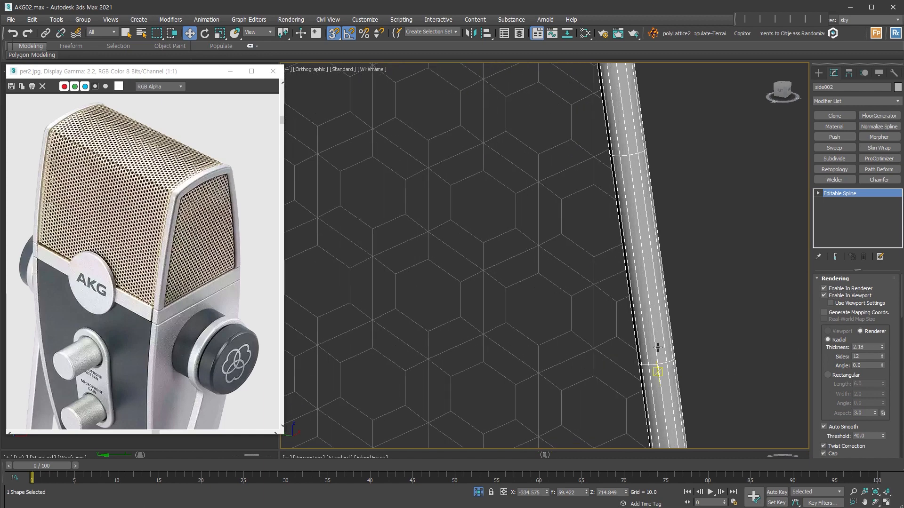
middle_click_drag(647, 328, 633, 334)
scroll(640, 306, "up", 3)
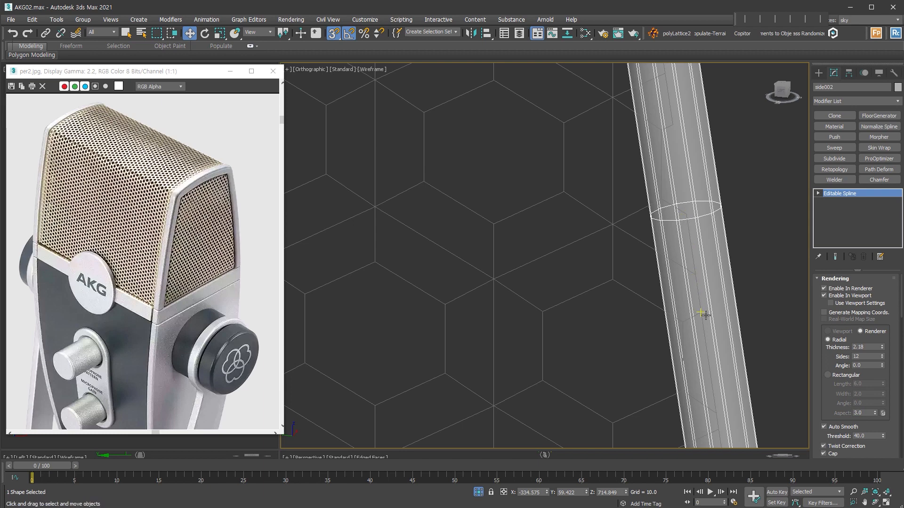
left_click_drag(881, 347, 877, 367)
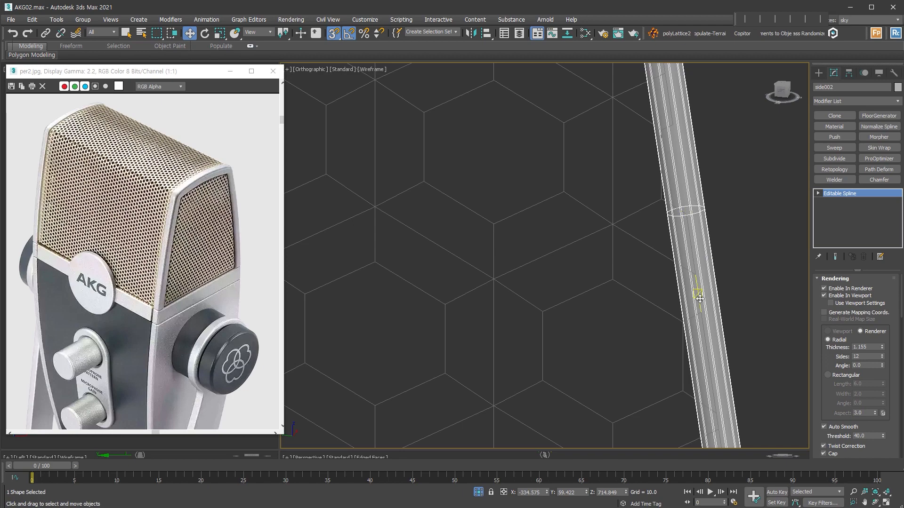
Add a Volume Select modifier to the honeycomb panel at vertex level, selecting by mesh object
scroll(699, 299, "down", 10)
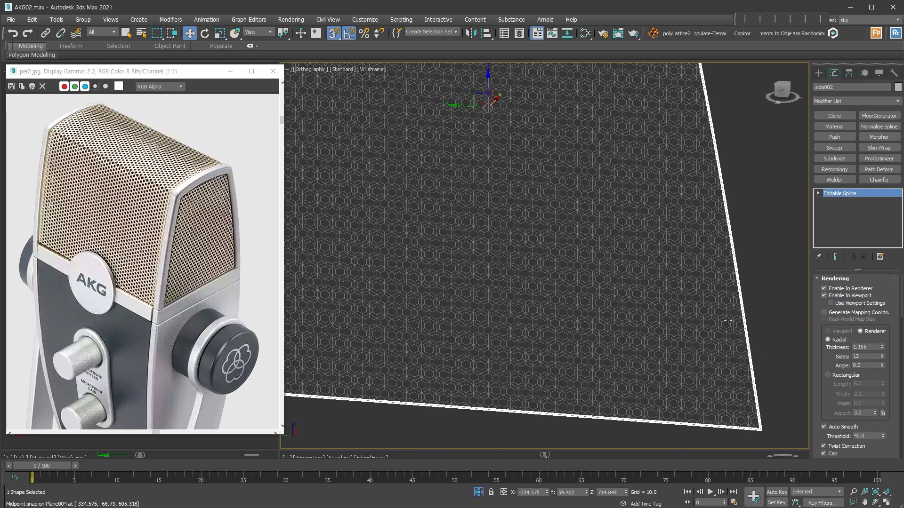
left_click(706, 282)
scroll(706, 281, "down", 2)
middle_click_drag(706, 281, 710, 314)
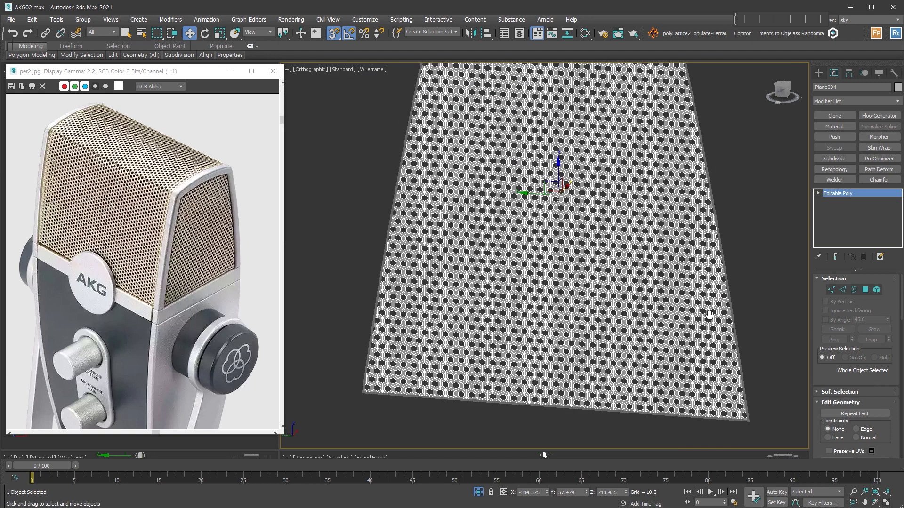
key("shift+v")
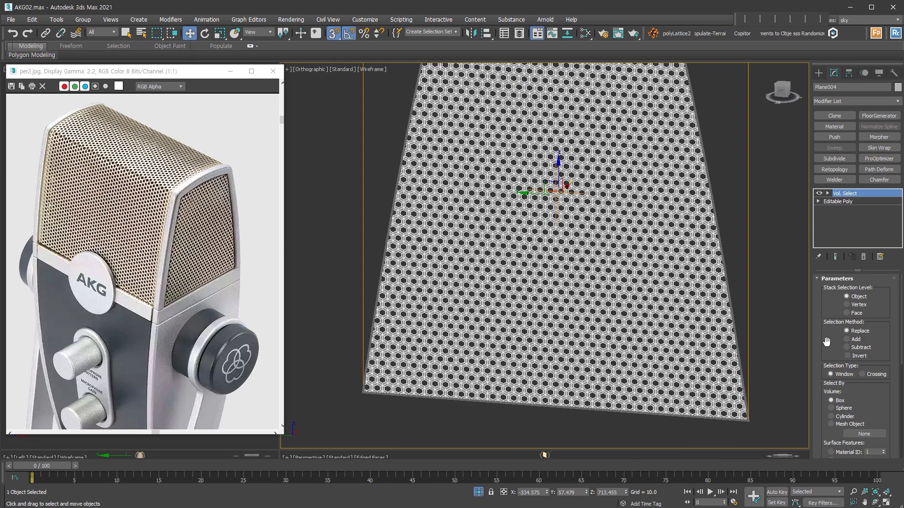
left_click(857, 304)
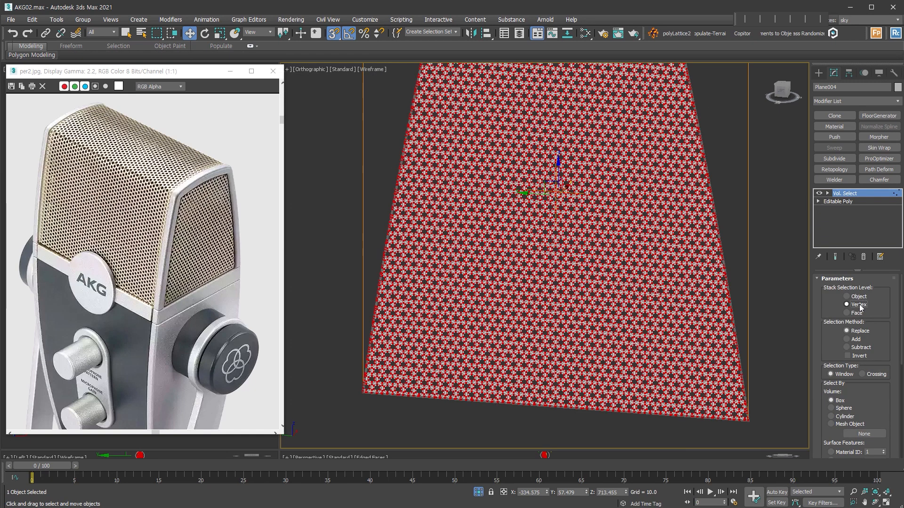
left_click(846, 425)
left_click(863, 434)
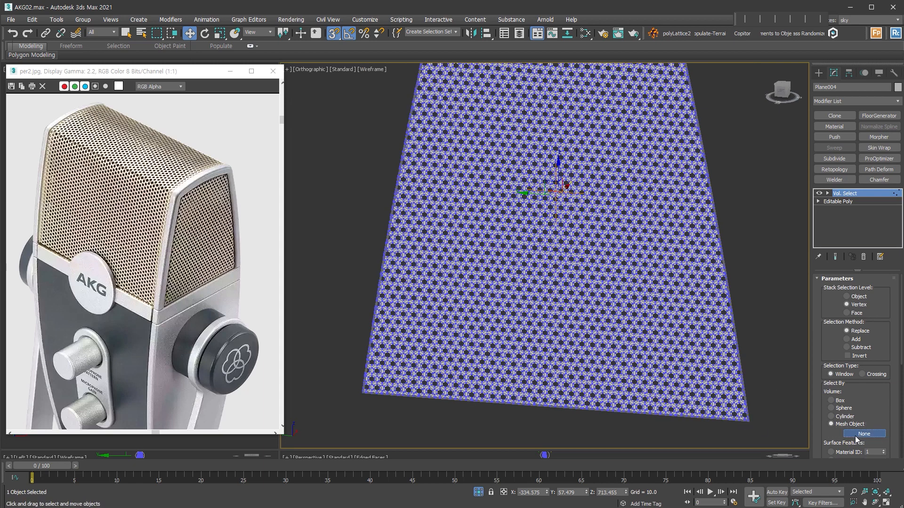
Assign the thickened profile spline side002 as the volume selection's mesh object to select the panel's border vertices
scroll(749, 418, "up", 6)
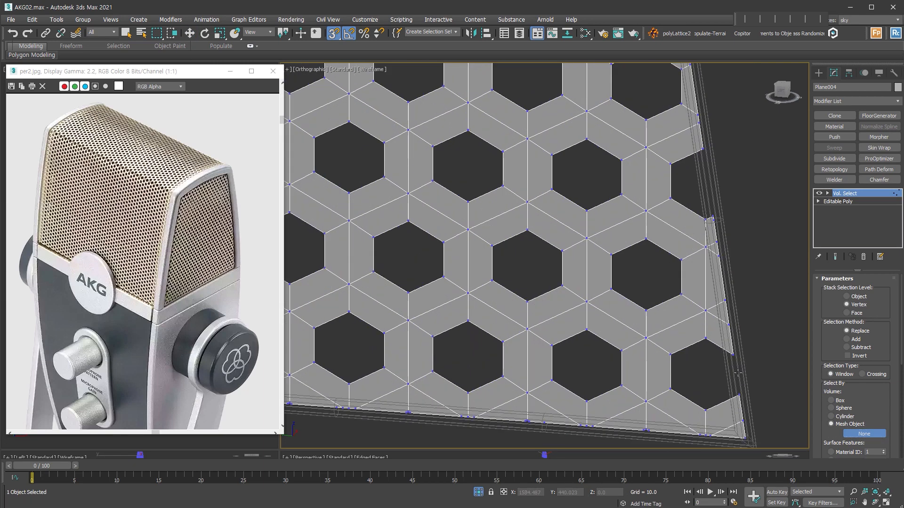
right_click(737, 372)
left_click(738, 373)
left_click(748, 371)
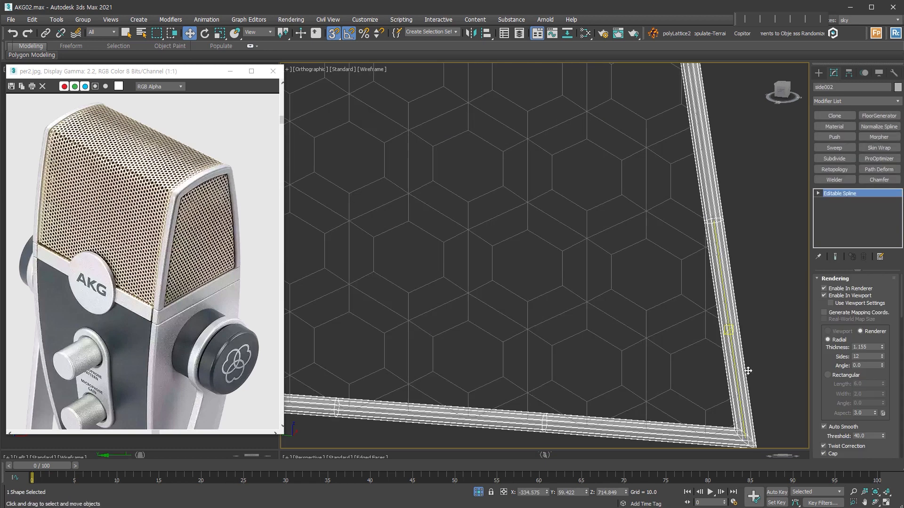
key("shift+e")
left_click(776, 361)
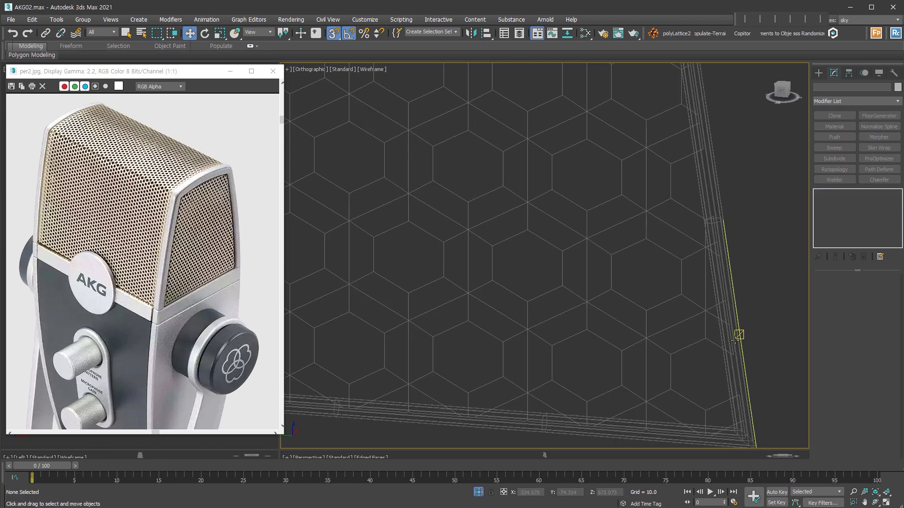
left_click(704, 337)
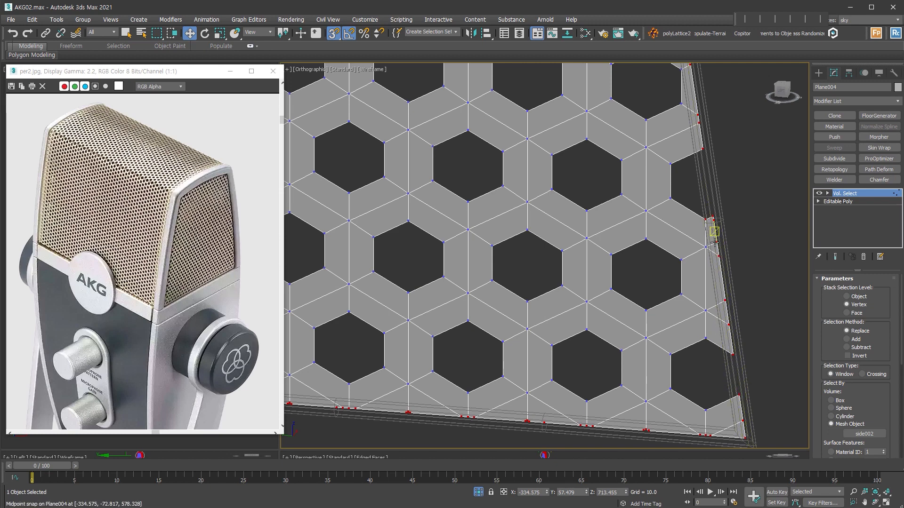
middle_click_drag(727, 191, 731, 273)
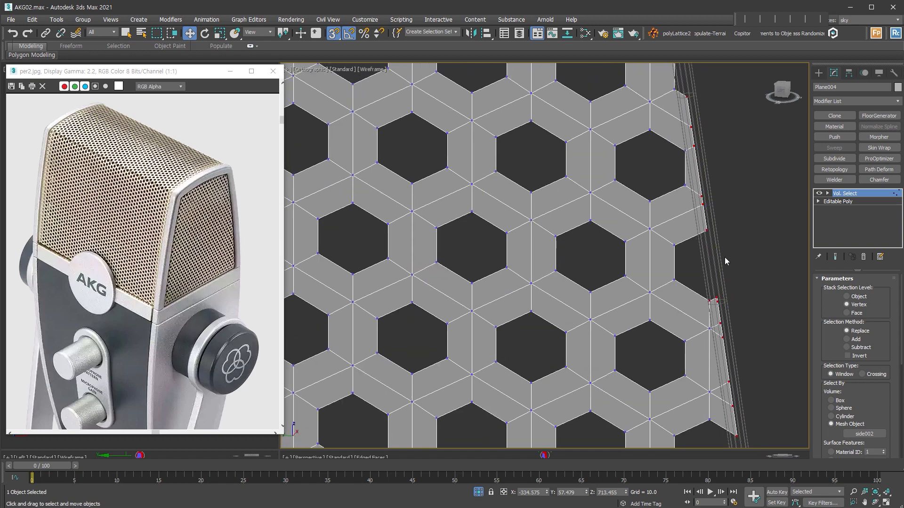
Collapse the panel's volume selection into the Editable Poly and deselect the stray vertices lying inside its slanted border
key("ctrl+e")
left_click(831, 289)
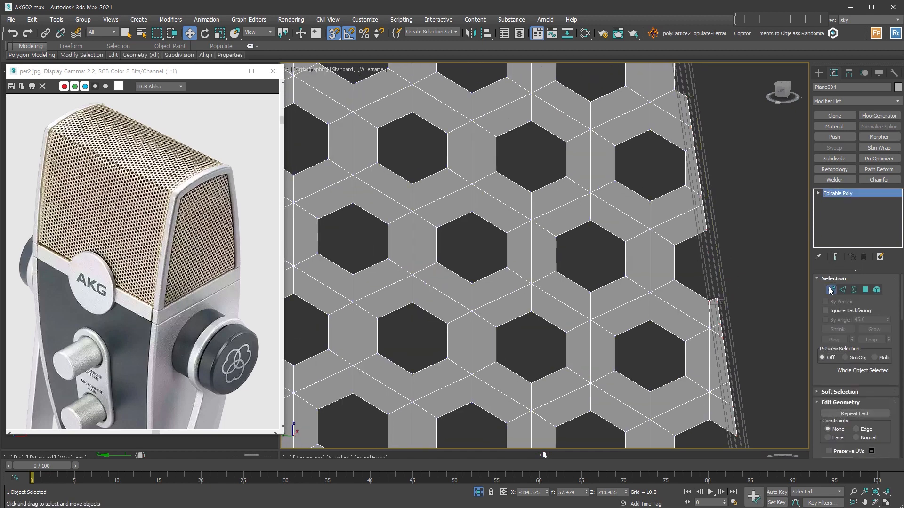
left_click_drag(668, 288, 712, 315)
middle_click_drag(645, 381, 698, 227)
left_click_drag(710, 257, 730, 283, "alt")
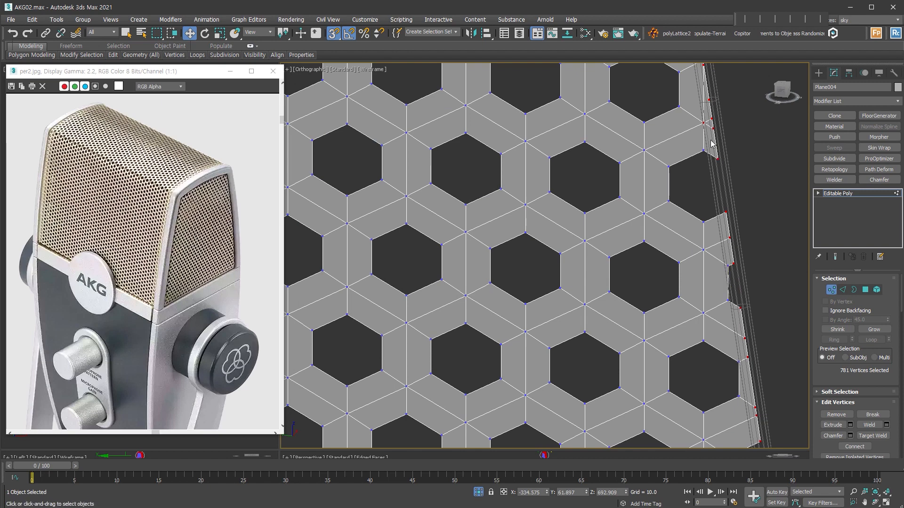
left_click_drag(689, 111, 709, 130)
middle_click_drag(635, 134, 679, 337)
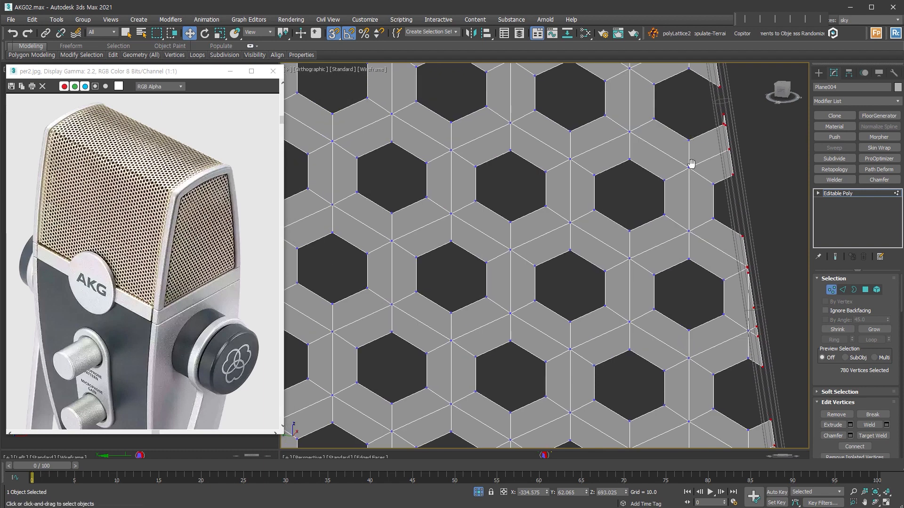
middle_click_drag(691, 117, 705, 208)
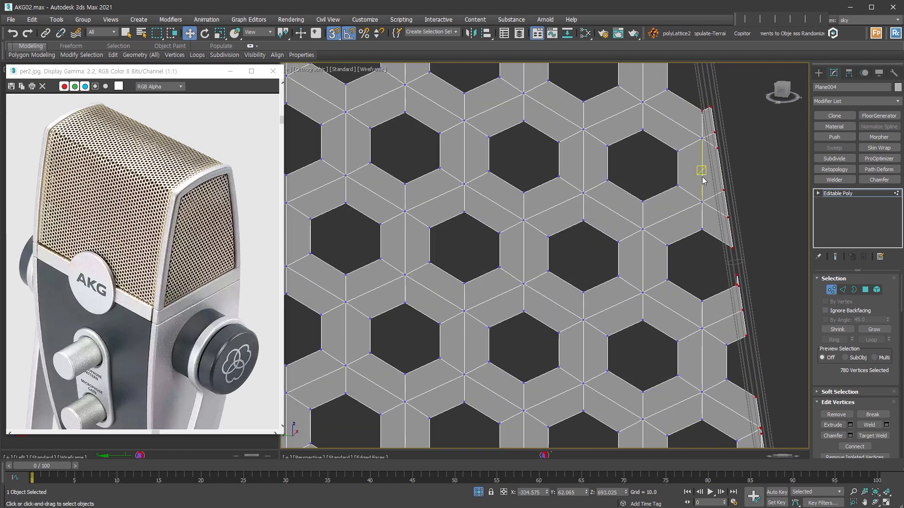
scroll(703, 180, "up", 3)
scroll(676, 293, "down", 3)
scroll(673, 178, "up", 2)
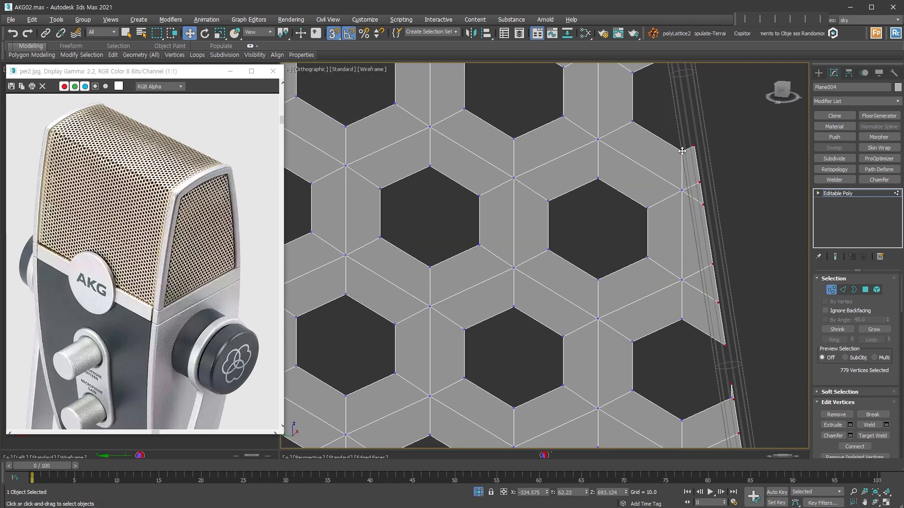
scroll(684, 311, "down", 3)
scroll(675, 160, "up", 3)
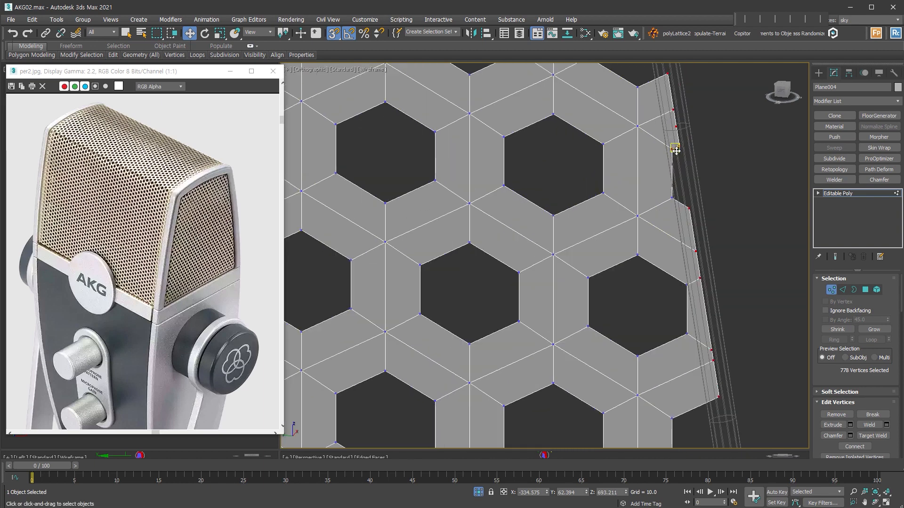
scroll(677, 227, "down", 3)
scroll(687, 102, "up", 3)
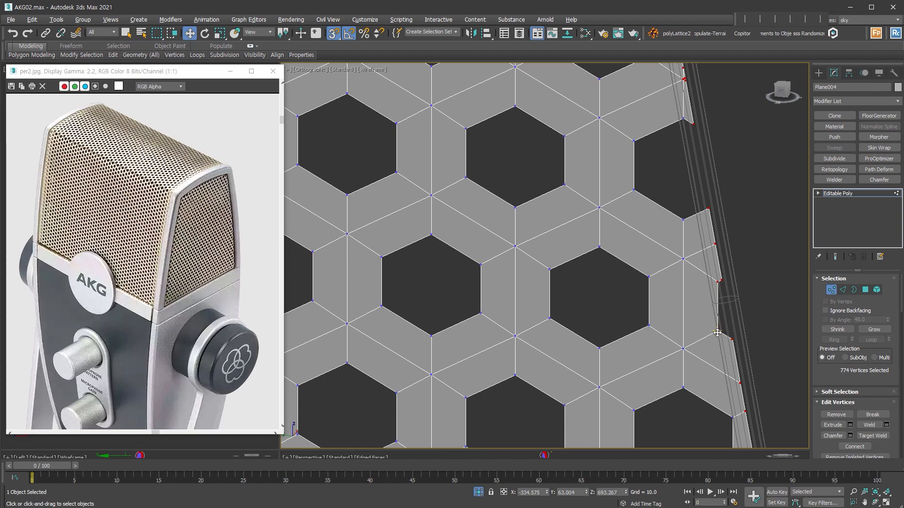
middle_click_drag(660, 125, 686, 258)
scroll(710, 214, "up", 5)
left_click(710, 212, "alt")
scroll(730, 296, "down", 5)
middle_click_drag(710, 207, 714, 275)
scroll(683, 156, "down", 8)
middle_click_drag(687, 152, 693, 231)
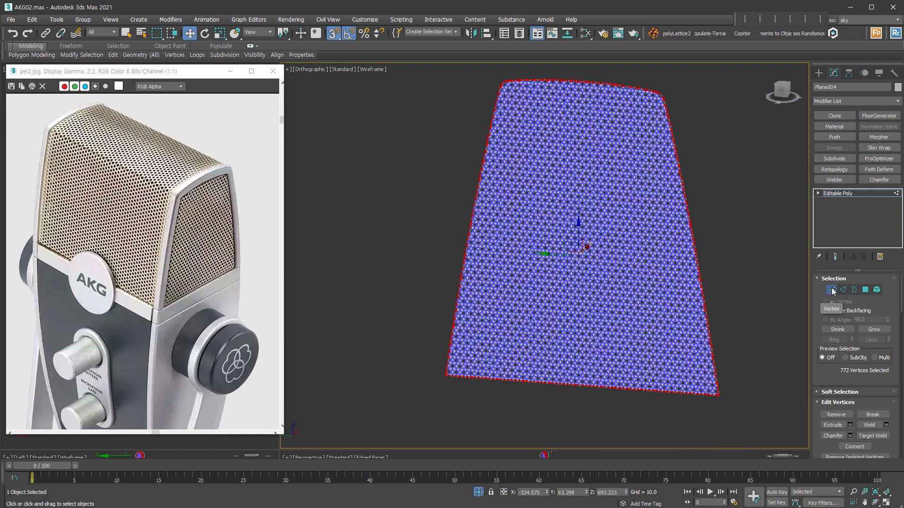
Reduce the radial thickness of the side002 profile spline to 0.451 so it covers only the outermost border vertices
left_click(832, 291)
left_click(690, 218)
scroll(687, 217, "up", 8)
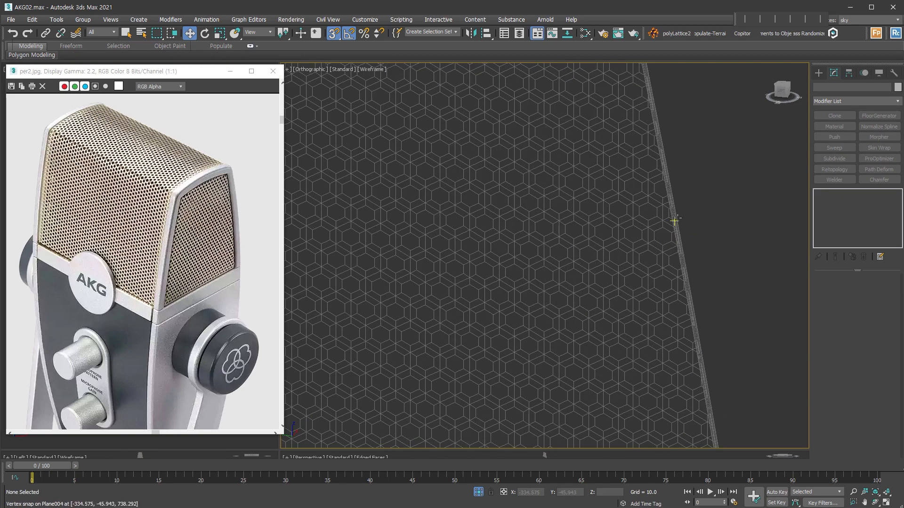
scroll(676, 218, "up", 2)
left_click(868, 201)
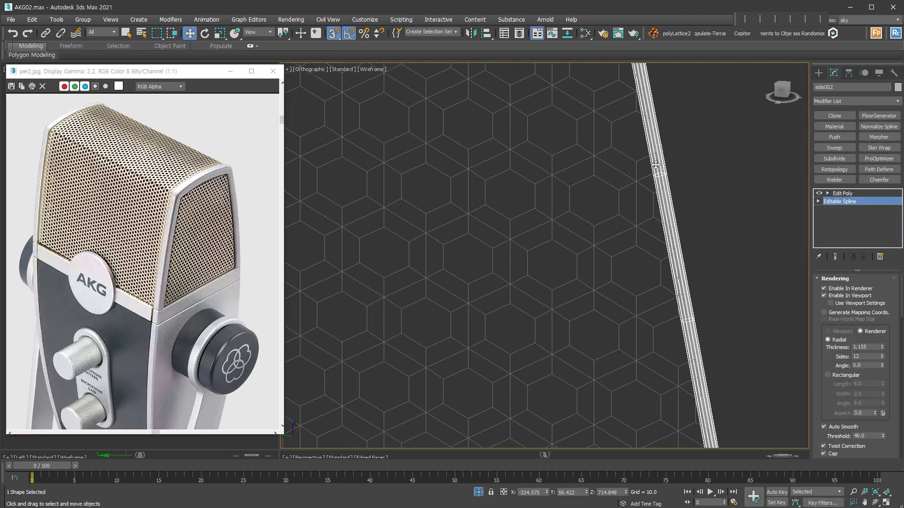
scroll(656, 165, "up", 6)
left_click_drag(883, 345, 875, 328)
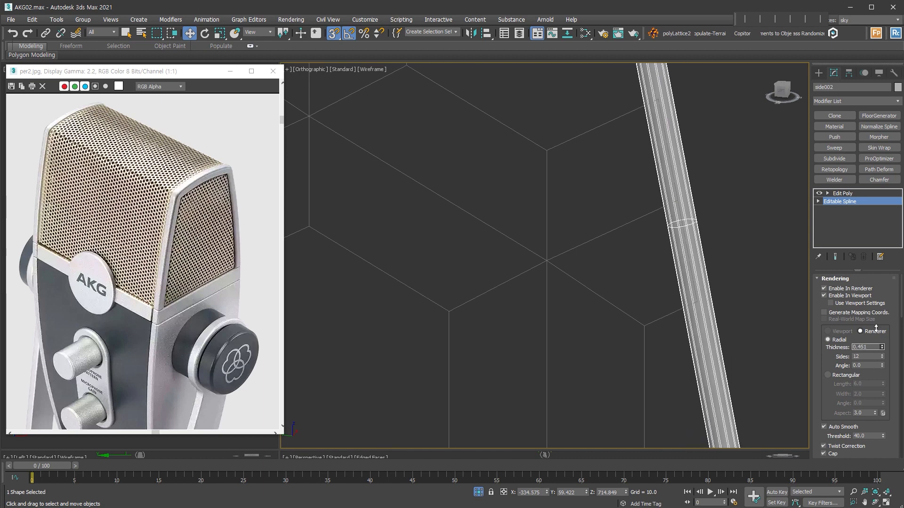
left_click(657, 225)
Remove the two stray edges next to the honeycomb panel's slanted border
left_click(609, 232)
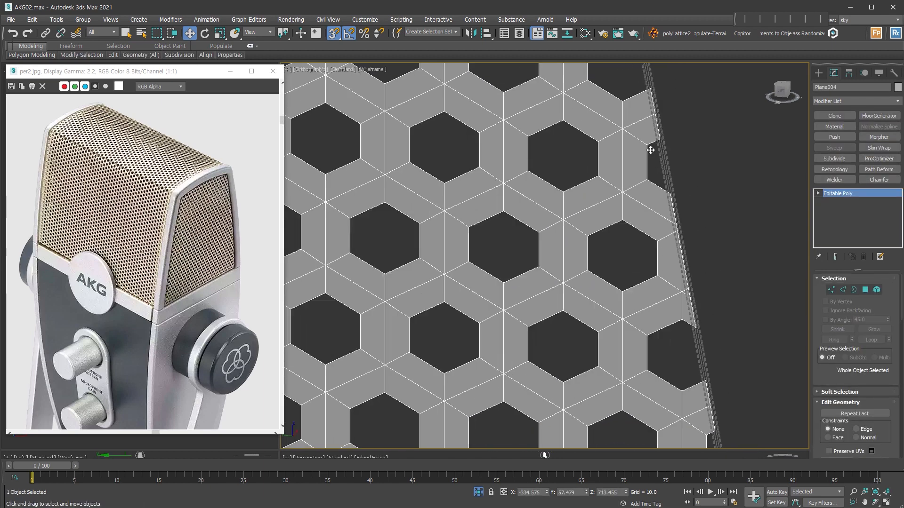
scroll(650, 149, "up", 6)
left_click(830, 289)
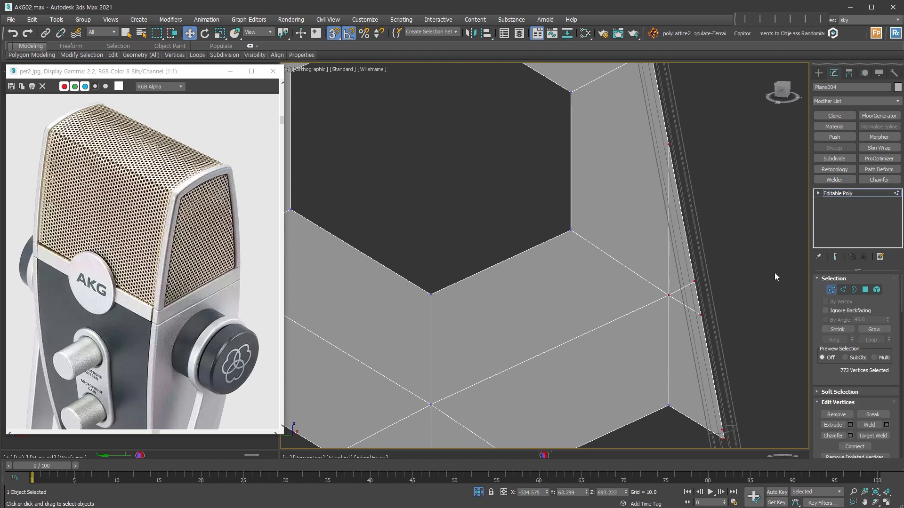
left_click(842, 291)
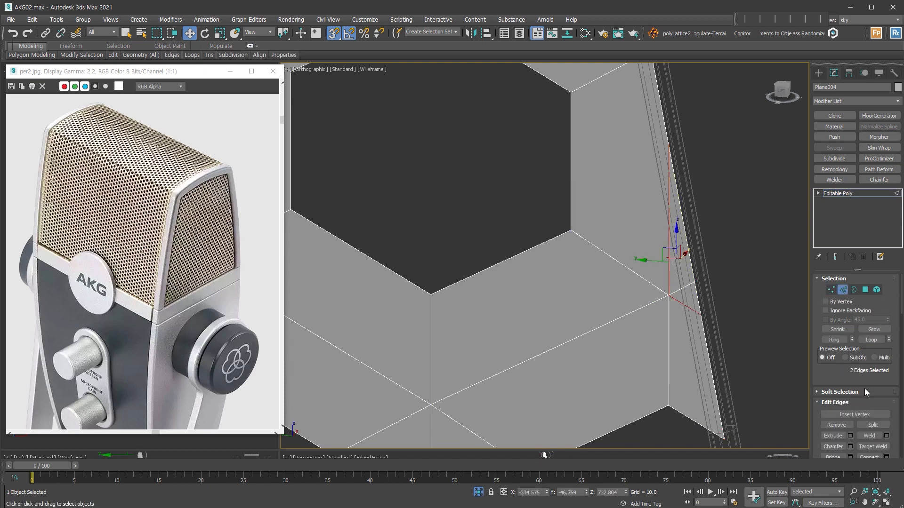
left_click(836, 426)
scroll(727, 377, "down", 3)
scroll(727, 380, "up", 5)
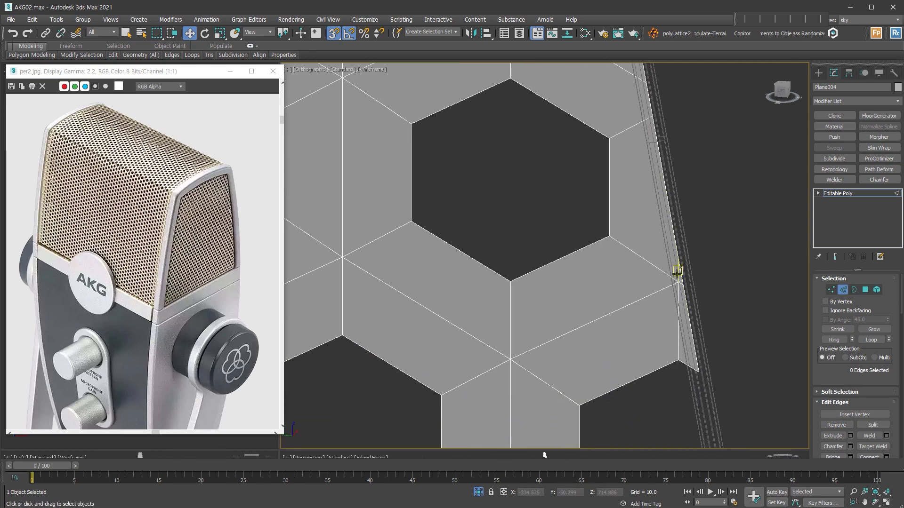
scroll(673, 274, "up", 6)
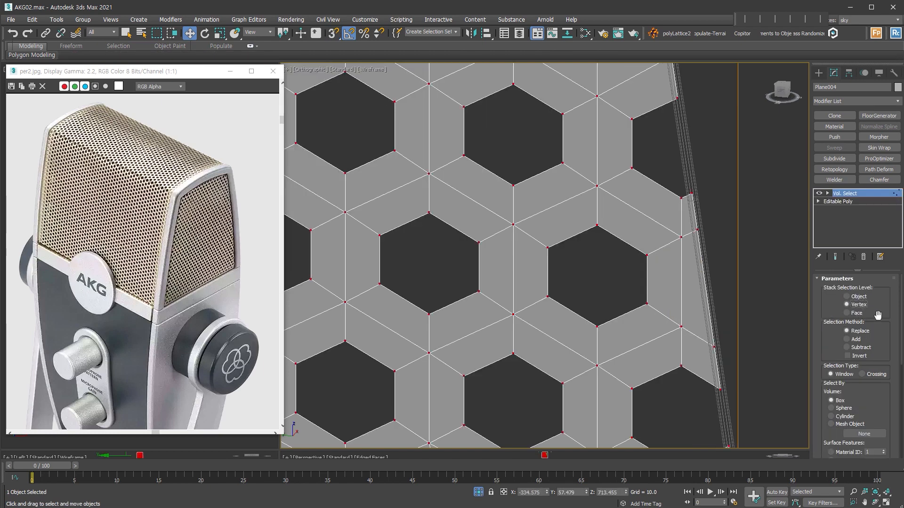
Volume-select the panel's border vertices with the mesh object side002, collapse the stack, and convert the selection to border edges
left_click(831, 424)
left_click(864, 434)
left_click(727, 414)
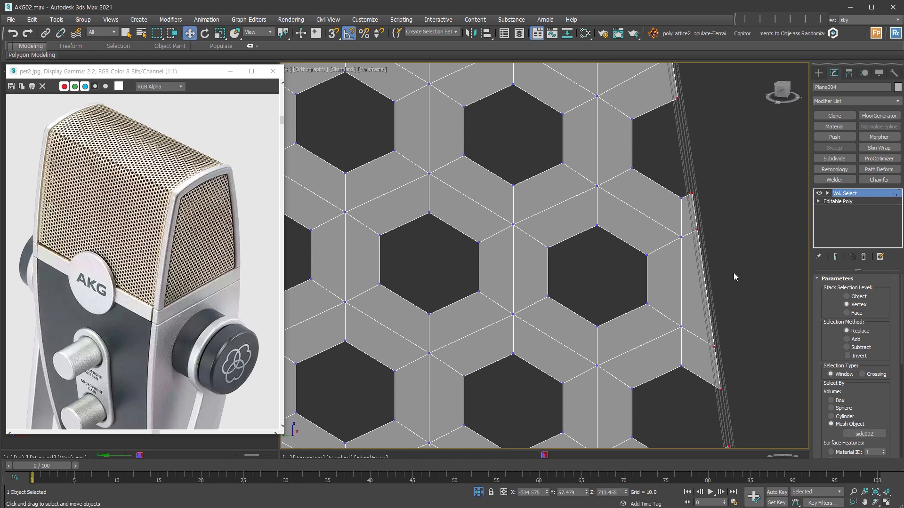
key("Delete")
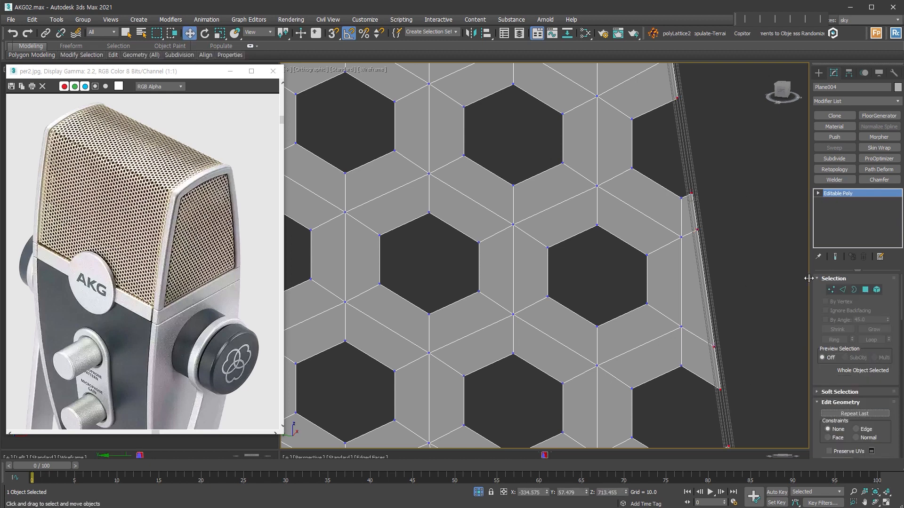
left_click(832, 291)
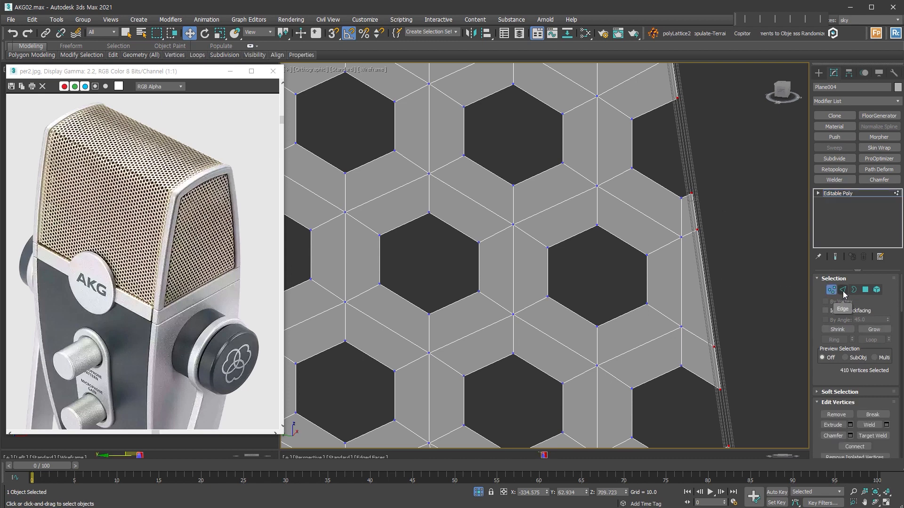
left_click(843, 291)
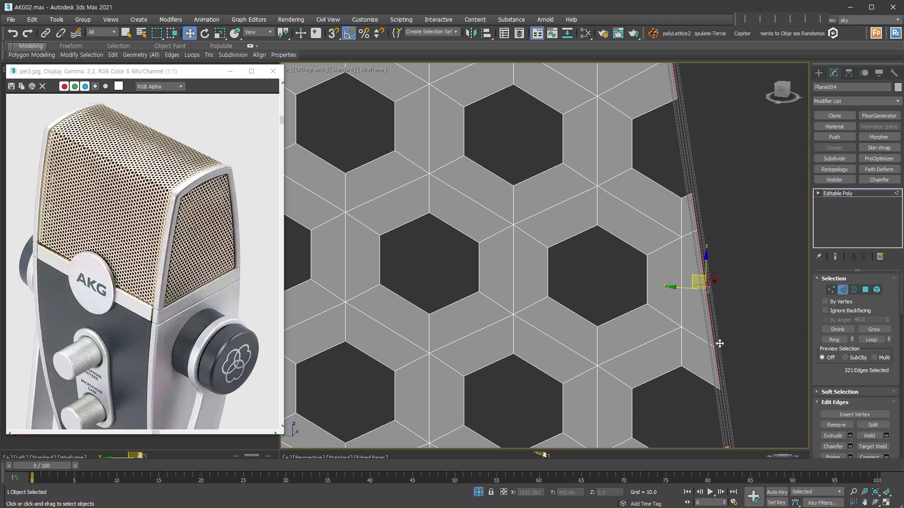
Extrude the selected border edges perpendicular to the honeycomb panel to form a narrow rim
scroll(719, 344, "down", 5)
middle_click_drag(719, 344, 515, 366, "alt")
scroll(510, 356, "up", 4)
scroll(441, 293, "up", 5)
left_click_drag(409, 307, 419, 306, "shift")
scroll(538, 281, "down", 7)
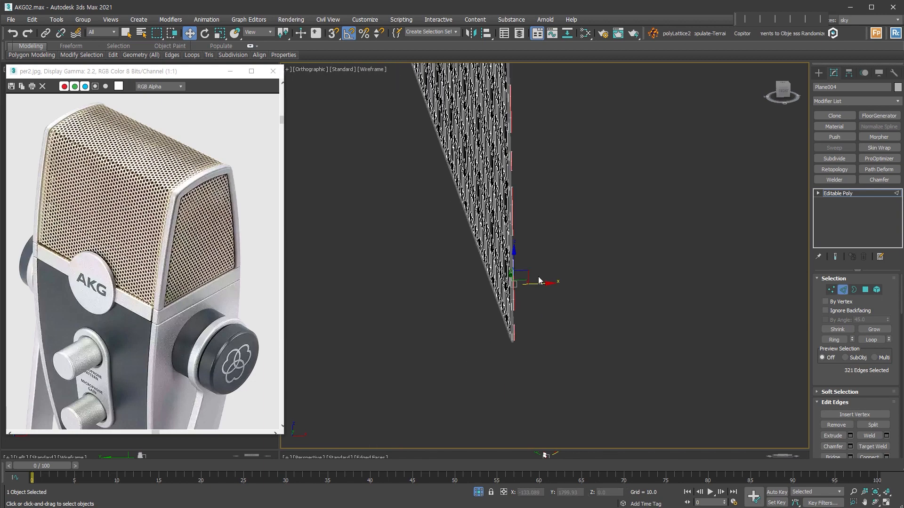
middle_click_drag(539, 281, 566, 300, "alt")
scroll(566, 299, "up", 3)
left_click_drag(654, 442, 660, 440)
left_click(838, 193)
scroll(665, 252, "down", 3)
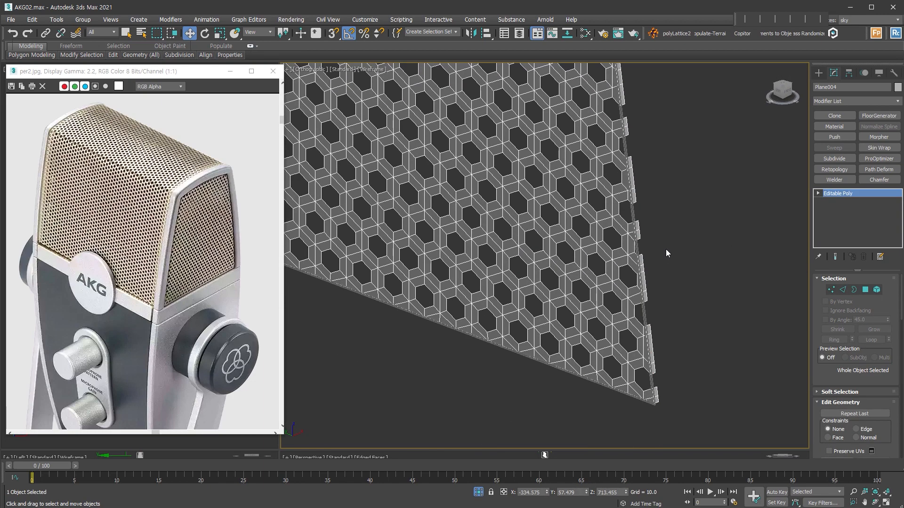
Add a TurboSmooth modifier with 1 iteration to the honeycomb panel and delete the side002 profile spline
key("ctrl+t")
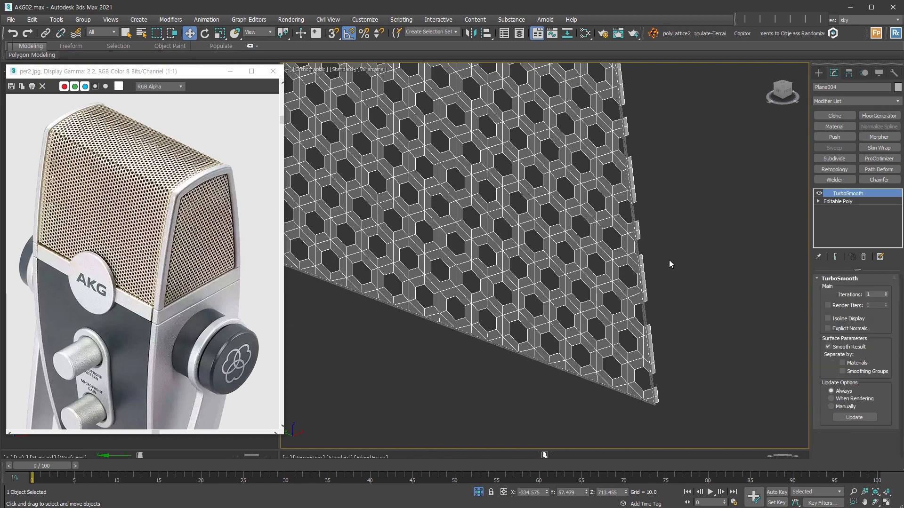
scroll(659, 231, "up", 4)
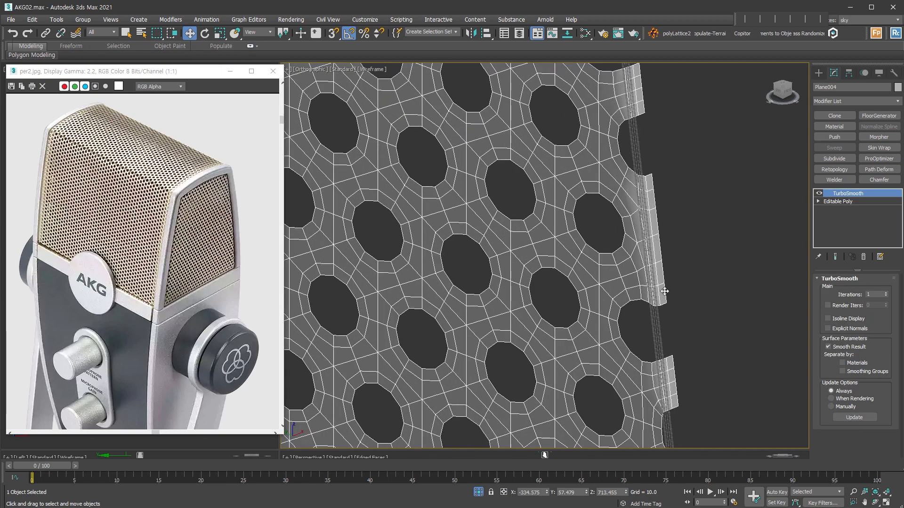
left_click(657, 325)
key("Delete")
End the panel's isolation and unhide the obj layer with the rest of the microphone
scroll(661, 325, "down", 8)
left_click(478, 491)
middle_click_drag(668, 235, 651, 254, "alt")
scroll(651, 254, "down", 2)
scroll(376, 221, "up", 5)
left_click(376, 222)
scroll(634, 306, "down", 6)
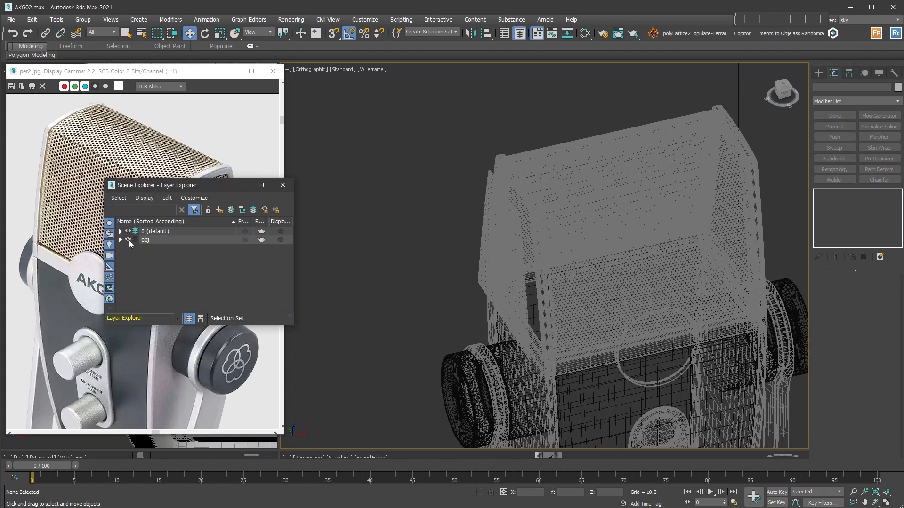
Turn on shaded display and move the side honeycomb panel along X to -306.629, inside the grille's side frame
key("F3")
left_click(629, 225)
middle_click_drag(628, 226, 630, 213, "alt")
left_click(524, 268)
middle_click_drag(525, 267, 491, 259, "alt")
scroll(491, 259, "up", 3)
left_click_drag(490, 259, 534, 259)
middle_click_drag(534, 259, 557, 213, "alt")
scroll(558, 212, "down", 1)
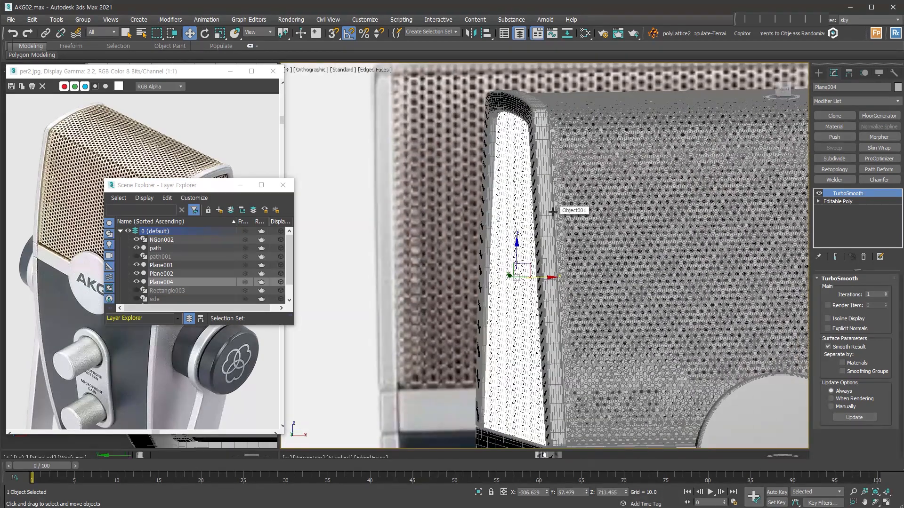
Add an FFD 2x2x2 modifier to the side panel and shift its upper control points about -5.56 along X to match the frame's slope
key("f")
key("1")
middle_click_drag(541, 113, 546, 130)
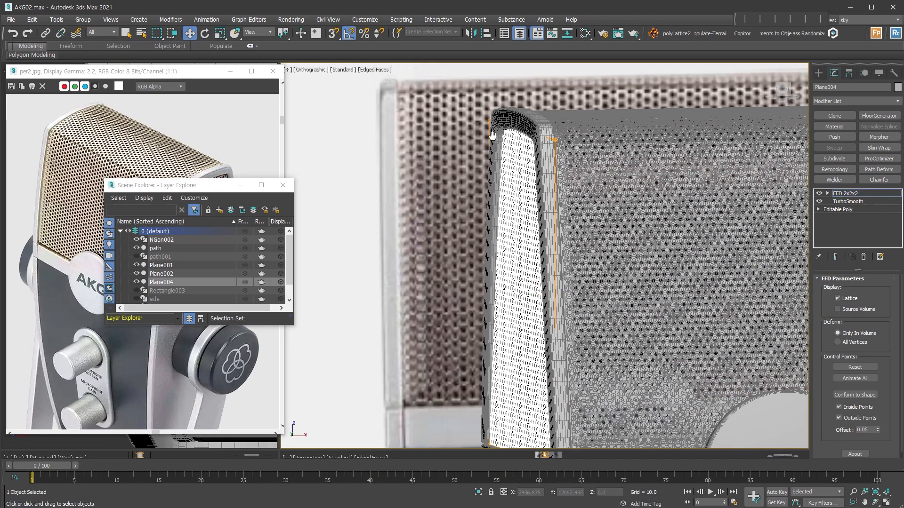
left_click_drag(470, 94, 579, 155)
scroll(530, 138, "up", 3)
left_click_drag(531, 125, 520, 126)
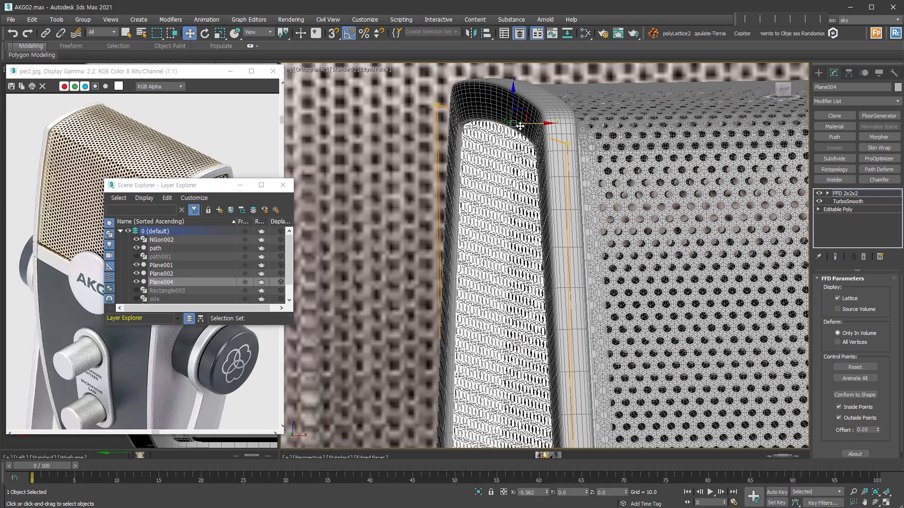
scroll(494, 113, "down", 5)
middle_click_drag(509, 180, 534, 214, "alt")
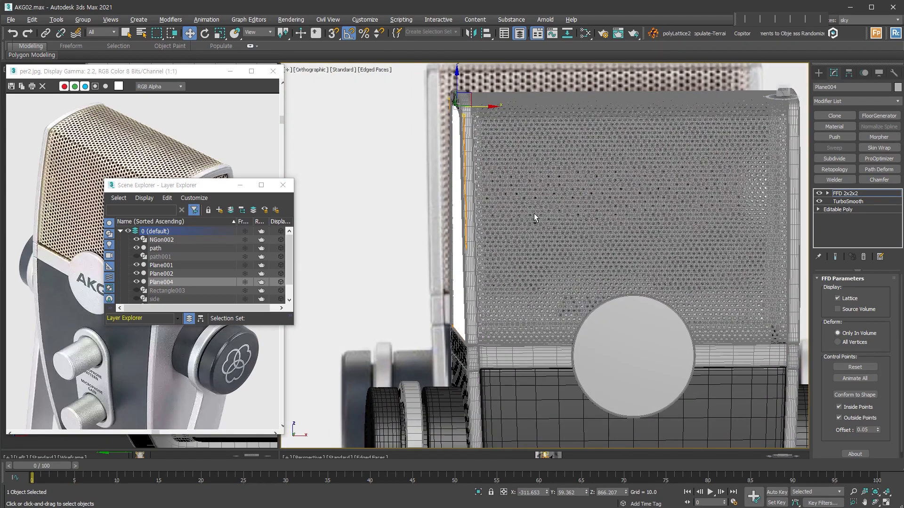
Collapse the side panel, mirror it to the opposite side with a Z-axis Symmetry modifier centred on the microphone, and collapse the result
key("alt+c")
key("alt+s")
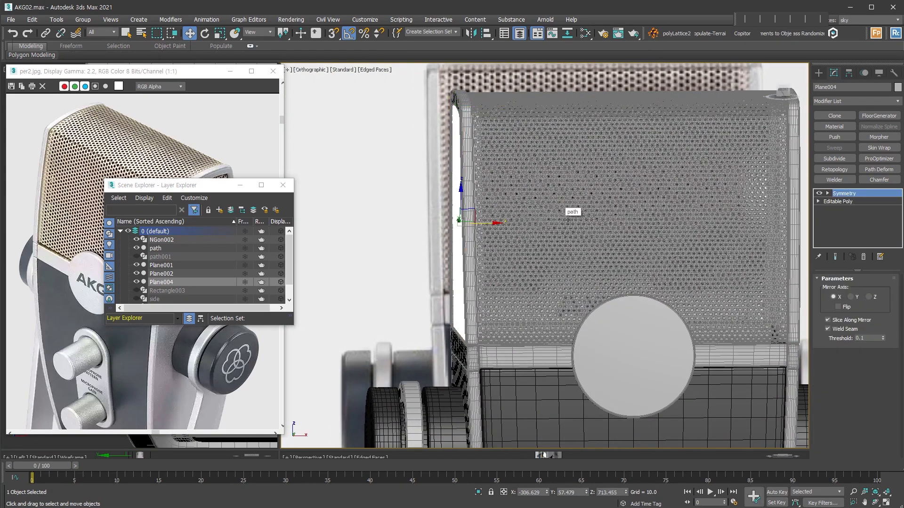
middle_click_drag(638, 244, 577, 230)
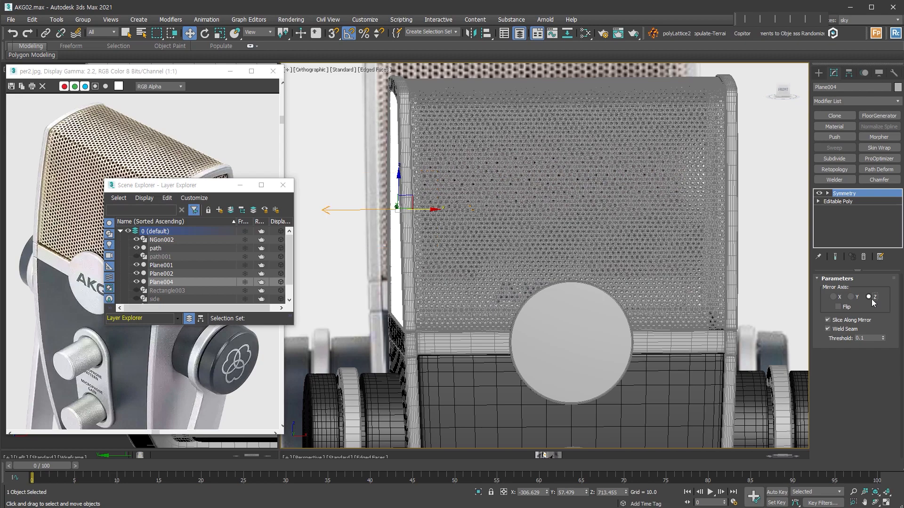
key("1")
left_click_drag(423, 209, 565, 424)
key("s")
middle_click_drag(696, 262, 631, 264, "alt")
key("alt+c")
scroll(669, 276, "down", 4)
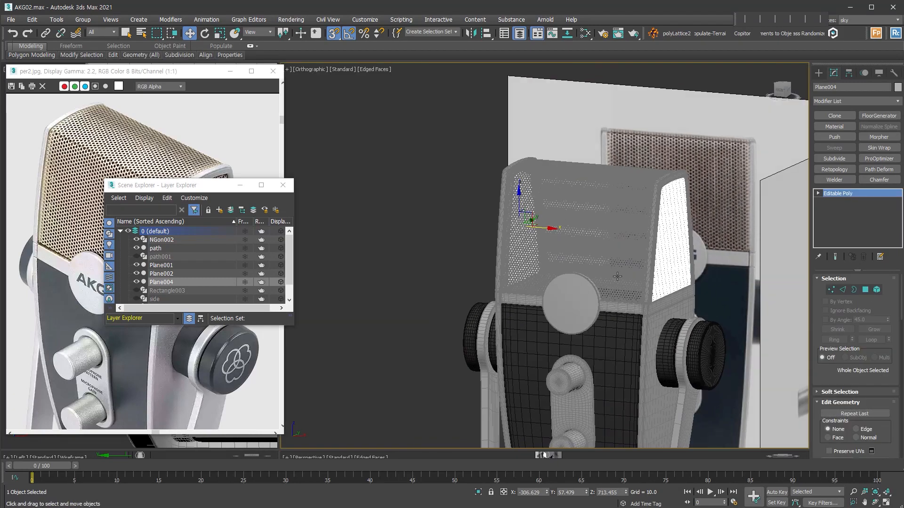
Hide the reference image planes and show the microphone in a default-shaded perspective view to inspect the finished grille
middle_click_drag(706, 165, 653, 130)
right_click(653, 131)
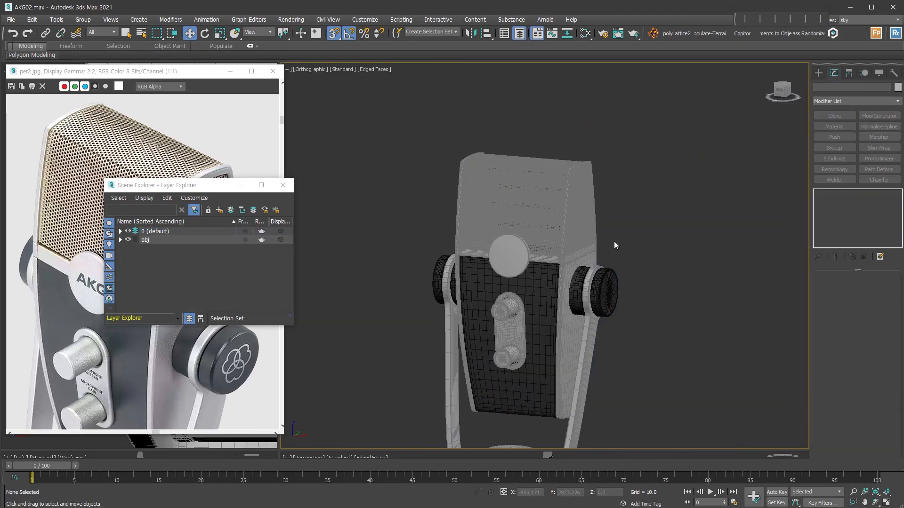
middle_click_drag(613, 241, 609, 142)
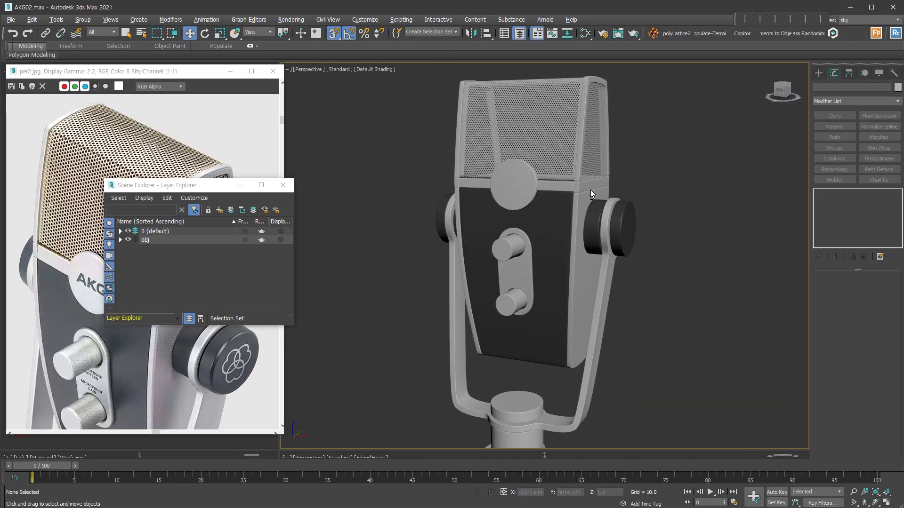
middle_click_drag(592, 188, 572, 207, "alt")
scroll(627, 324, "up", 3)
middle_click_drag(595, 145, 642, 300)
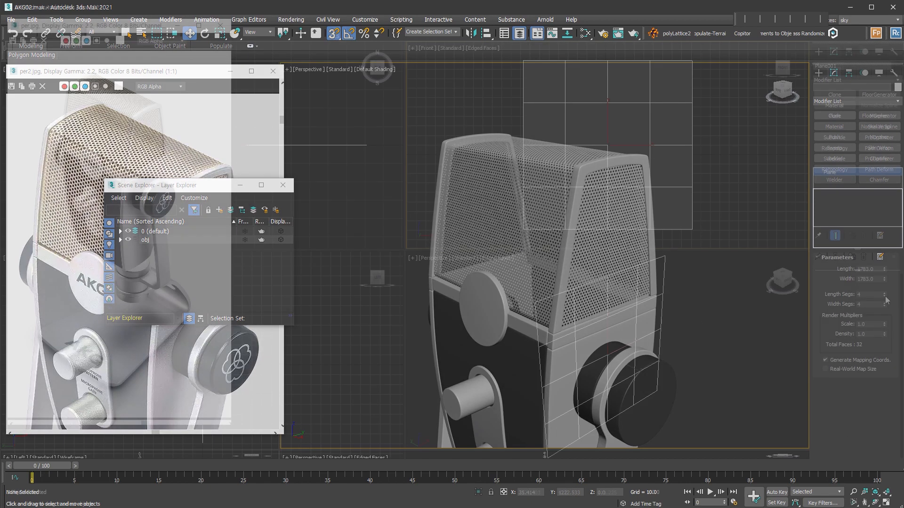
Convert the reference image plane to an editable poly and clone it sideways in an enlarged front view
left_click_drag(405, 250, 280, 449)
middle_click_drag(602, 250, 565, 233)
key("alt+e")
key("w")
left_click_drag(530, 228, 602, 229, "shift")
With Preserve UVs on, move the vertical border edges of the two image planes to crop them to the front and side views
left_click(842, 268)
scroll(852, 401, "down", 5)
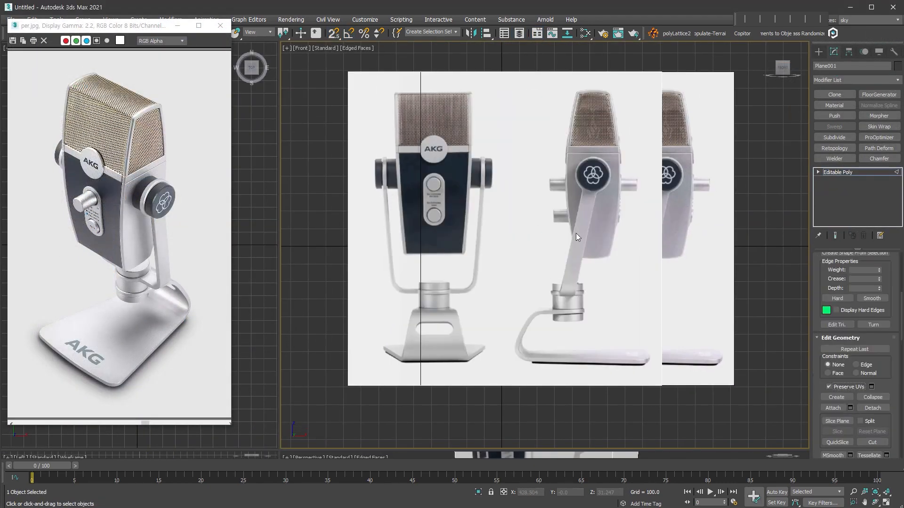
left_click_drag(661, 234, 510, 234)
key("2")
left_click(670, 202)
key("2")
key("2")
left_click_drag(421, 234, 379, 224)
Rotate the side-view image plane perpendicular to the front one and move it clear of the modelling area
key("e")
key("a")
key("w")
middle_click_drag(380, 223, 471, 208)
left_click_drag(471, 208, 723, 207)
left_click_drag(585, 250, 635, 250)
middle_click_drag(636, 250, 559, 295, "alt")
key("f")
key("z")
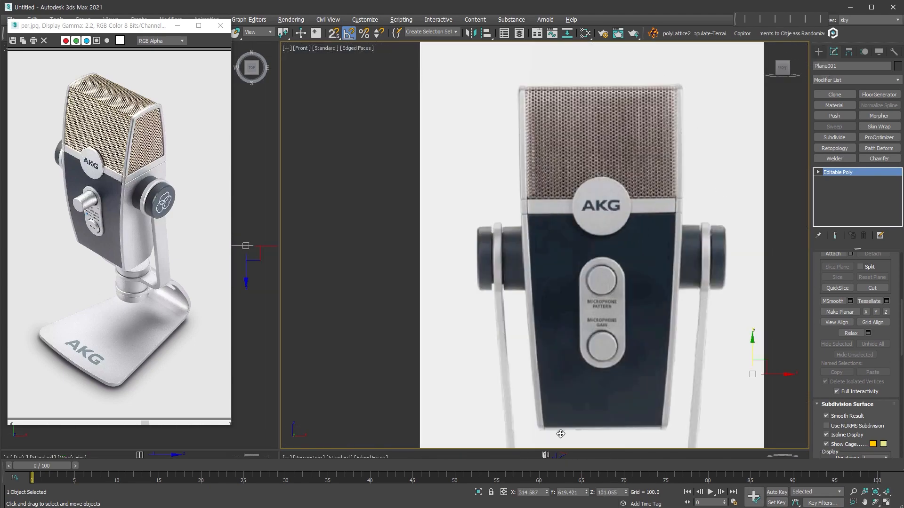
Create a see-through plane over the microphone body in the front view with 6 by 3 segments and convert it to an editable poly
key("shift+p")
left_click_drag(525, 88, 676, 428)
key("alt+x")
mouse_move(884, 268)
left_mouse_down()
mouse_move(884, 259)
mouse_move(884, 274)
left_mouse_up()
right_click(620, 219)
key("alt+e")
middle_click_drag(650, 286, 623, 258)
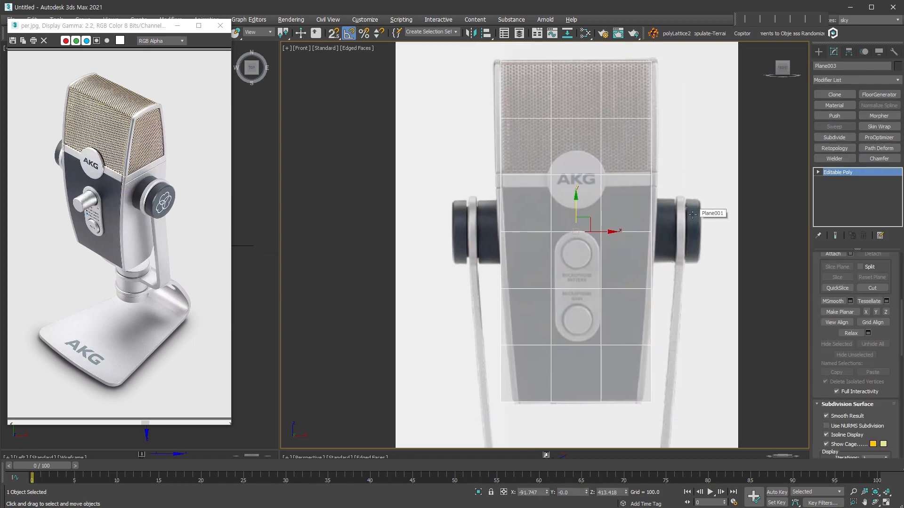
Add an FFD 3x3x3 modifier to the plane, scale its lower and middle control points to the body's tapered outline, and collapse it
key("l")
key("f")
key("z")
left_click(855, 79)
left_click(846, 179)
right_click(565, 247)
left_click(584, 274)
left_click_drag(645, 431, 447, 390)
left_click_drag(582, 412, 571, 412)
left_click_drag(447, 264, 645, 226)
left_click_drag(579, 245, 585, 245)
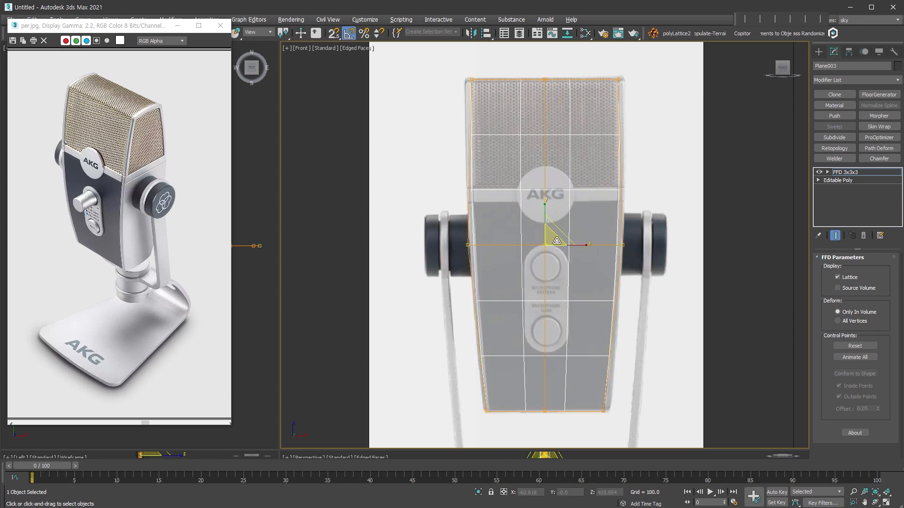
key("alt+e")
Thicken the plane into a body with a Shell modifier of 92 outer amount and 2 segments, and collapse it
key("l")
key("shift+s")
left_click_drag(885, 271, 900, 288)
double_click(871, 281)
type("92")
key("Return")
left_click(886, 292)
key("alt+e")
Move the body's top row of vertices up to match the top of the microphone in the side reference
key("1")
key("w")
middle_click_drag(620, 225, 629, 166)
left_click_drag(587, 343, 603, 355)
middle_click_drag(653, 212, 653, 403)
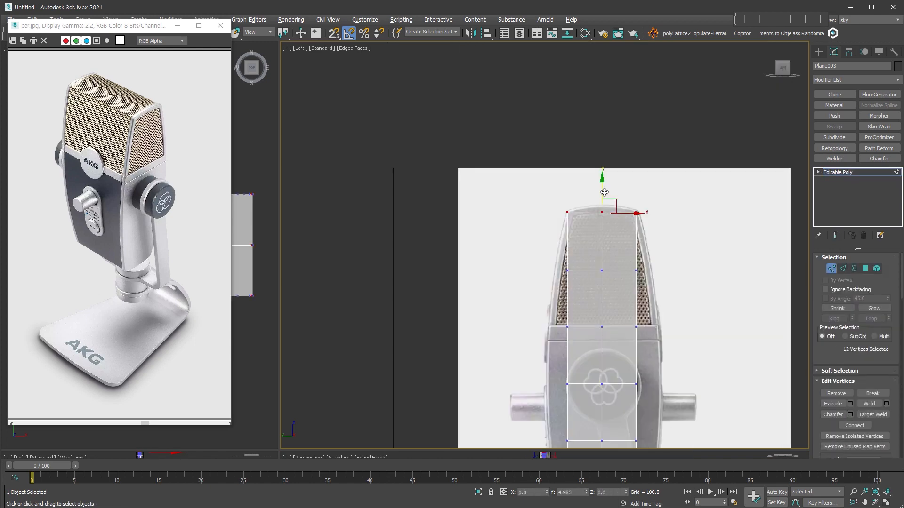
left_click_drag(602, 196, 601, 192)
scroll(634, 198, "down", 2)
scroll(678, 224, "up", 2)
Scale the body's vertex rows to match the bulging side outline of the reference, and check the shape in the front view
key("1")
left_click_drag(678, 264, 494, 212)
left_click_drag(624, 238, 674, 226)
key("alt+e")
scroll(673, 251, "down", 2)
middle_click_drag(527, 259, 522, 259, "alt")
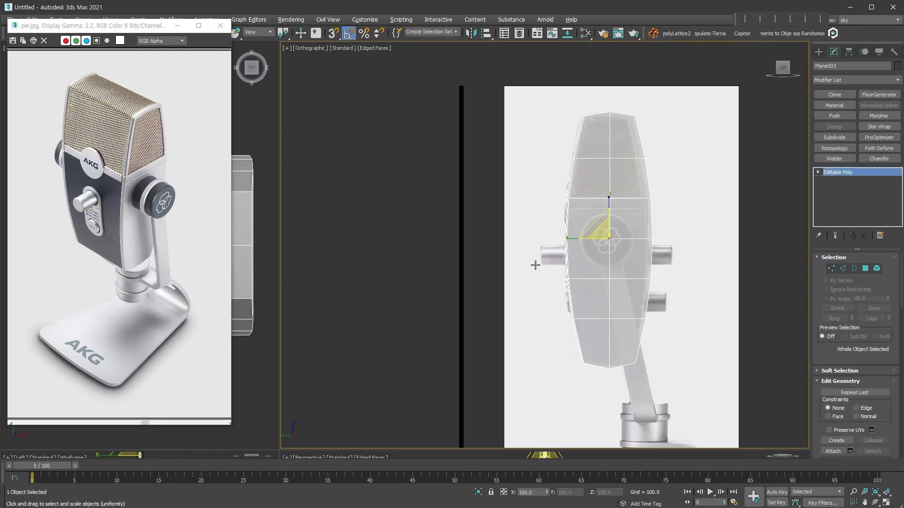
key("f")
middle_click_drag(633, 276, 626, 302, "alt")
key("f")
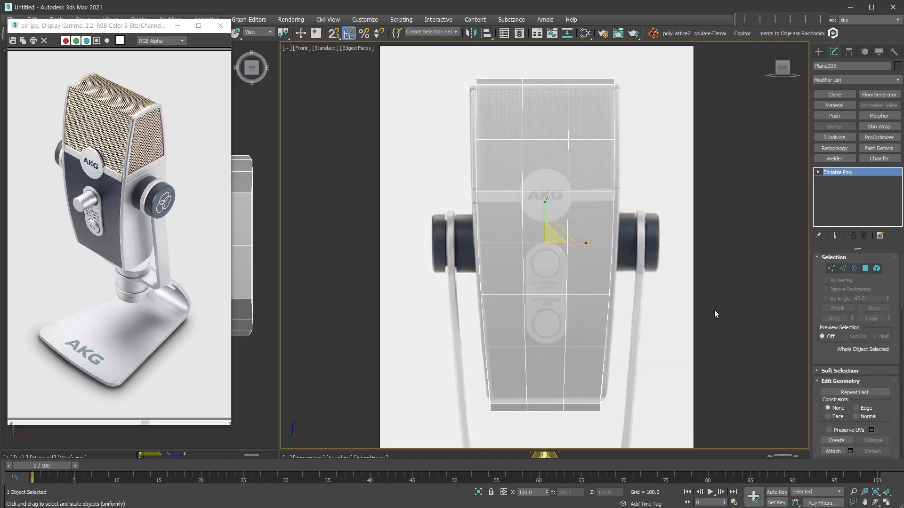
Select the polygons on both narrow sides of the body and detach them as a separate object
key("4")
left_click_drag(677, 428, 586, 64)
left_click_drag(446, 76, 506, 426, "ctrl")
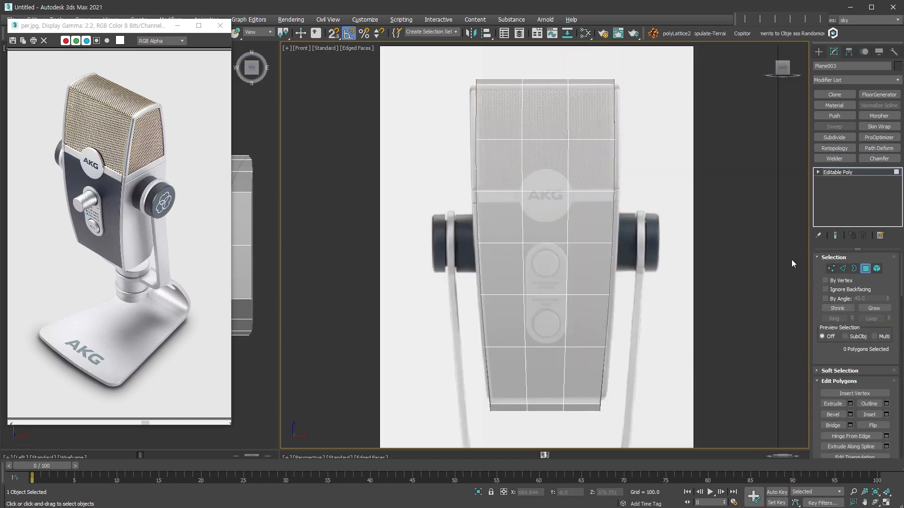
Insert horizontal edge loops on the body along the upper and lower borders of the silver band below the grille
scroll(573, 207, "up", 2)
key("2")
key("alt+1")
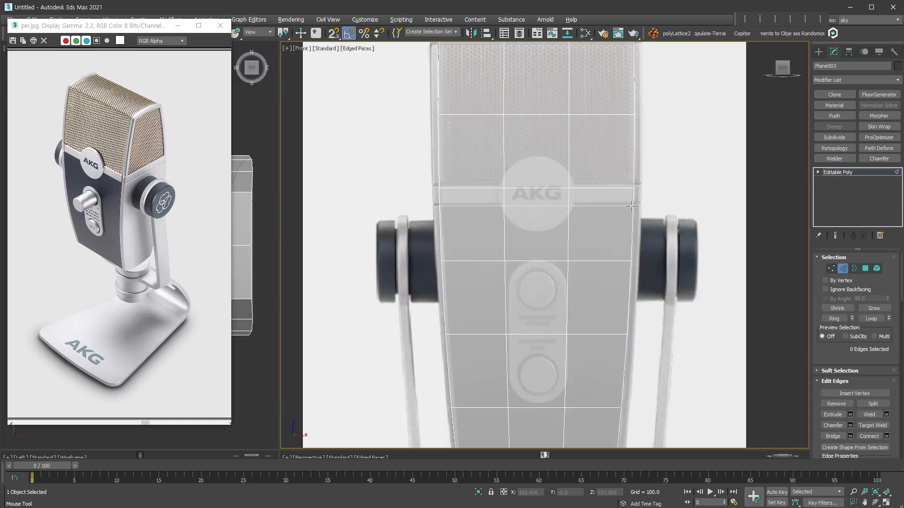
left_click(630, 202)
right_click(630, 201)
Delete the body polygons above the silver band to clear the grille area
middle_click_drag(630, 202, 571, 245, "alt")
left_click(676, 308)
middle_click_drag(640, 221, 631, 317, "alt")
scroll(650, 206, "up", 3)
key("4")
scroll(643, 302, "down", 3)
left_click_drag(687, 248, 421, 120)
middle_click_drag(629, 212, 663, 256, "alt")
key("Delete")
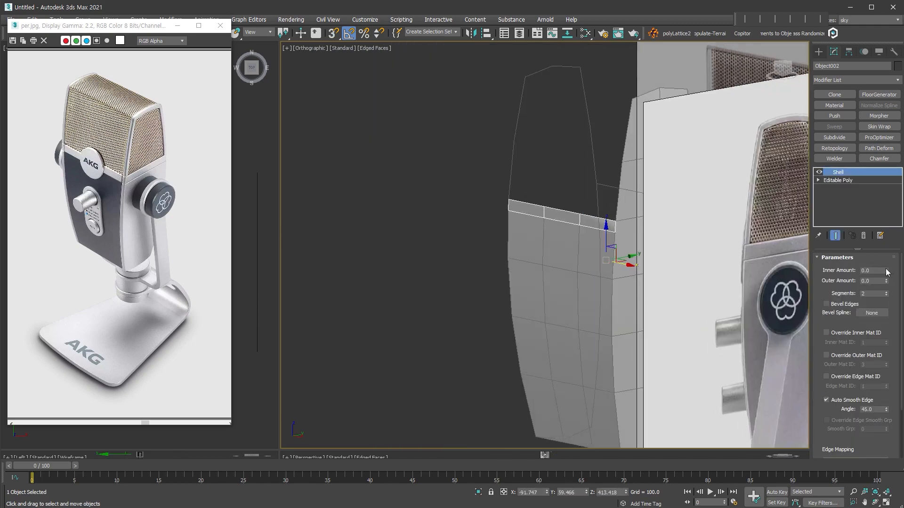
Give the body a Shell modifier with a 9.5 inner amount, and remove the Shell from the side panels
middle_click_drag(518, 263, 586, 269, "alt")
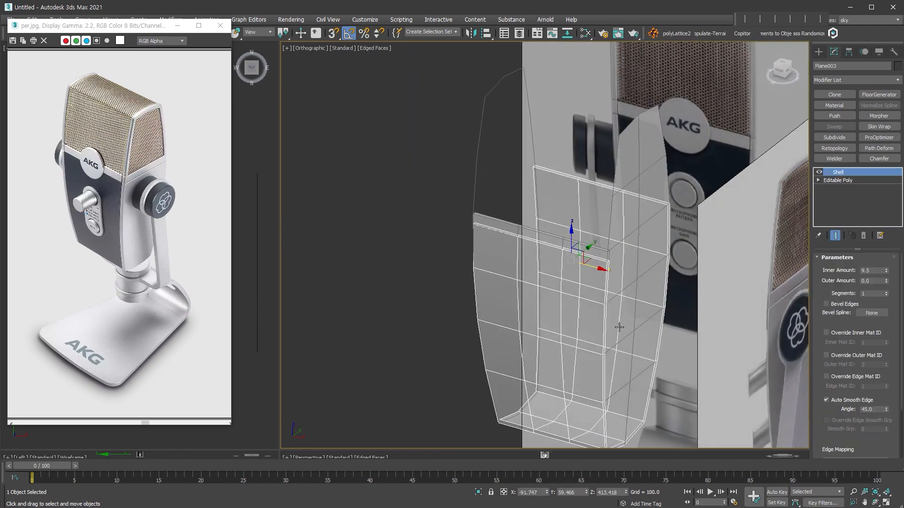
middle_click_drag(617, 323, 675, 149, "alt")
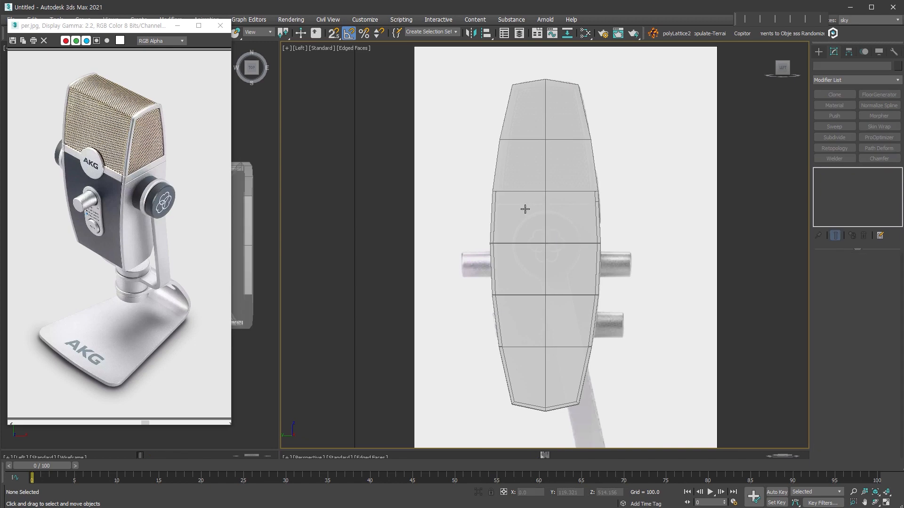
middle_click_drag(524, 208, 589, 210)
left_click(588, 210)
left_click(863, 236)
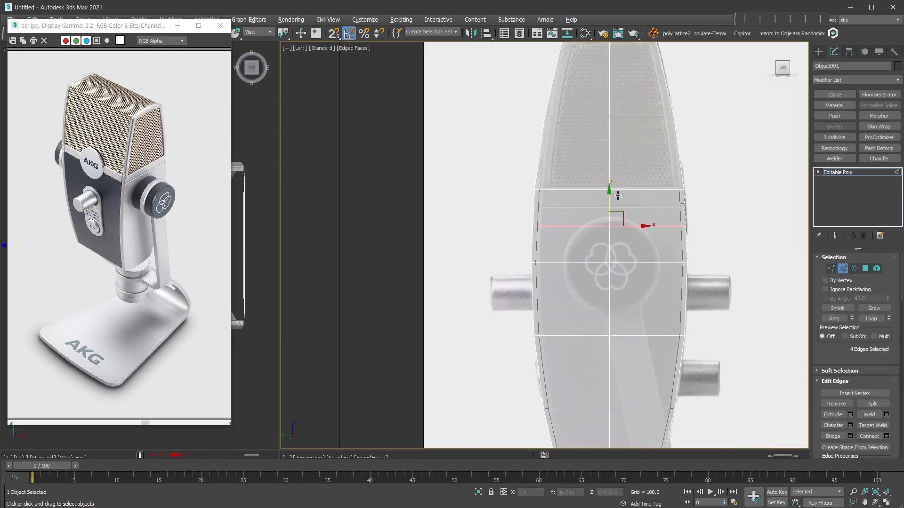
Using the Edge constraint, slide the side panels' horizontal edges to line up with the silver band's lower border
scroll(865, 344, "down", 1)
scroll(894, 340, "down", 4)
left_click(855, 335)
left_click_drag(609, 202, 609, 182)
scroll(671, 195, "up", 6)
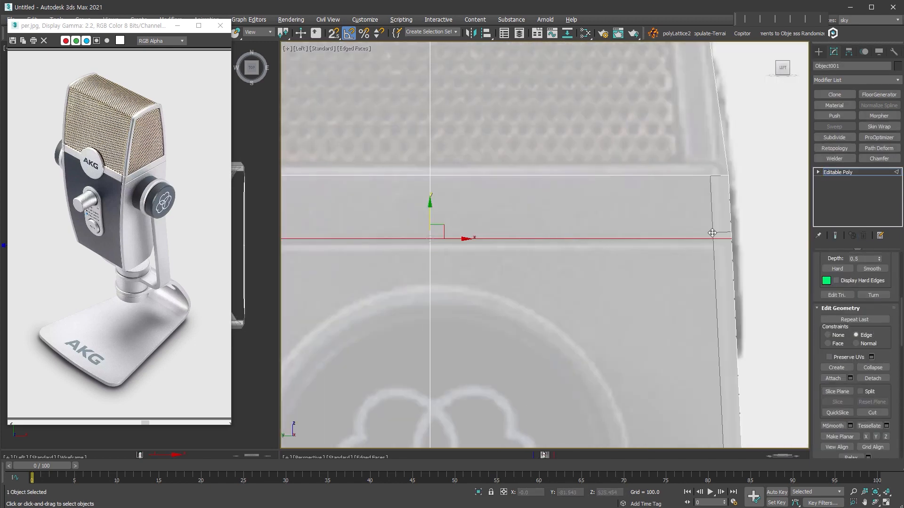
Add a Shell modifier with a 16.1 outer amount to the side panels and inspect the thickness
scroll(728, 247, "down", 5)
middle_click_drag(728, 248, 667, 261, "alt")
key("shift+z")
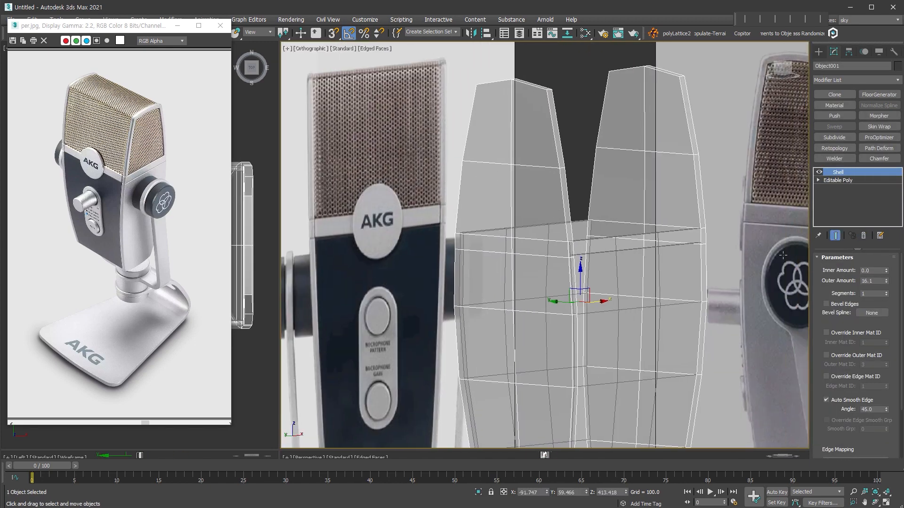
left_click(849, 172)
middle_click_drag(565, 236, 619, 215, "alt")
key("l")
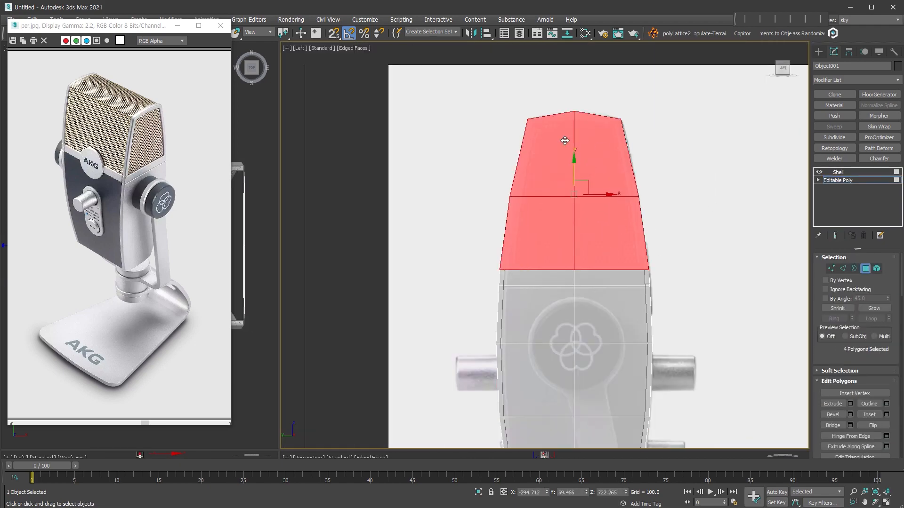
Chamfer the border edges of the side panels' upper section by about 29 and delete the inner polygons to open the grille frame
right_click(560, 184)
left_click(476, 227)
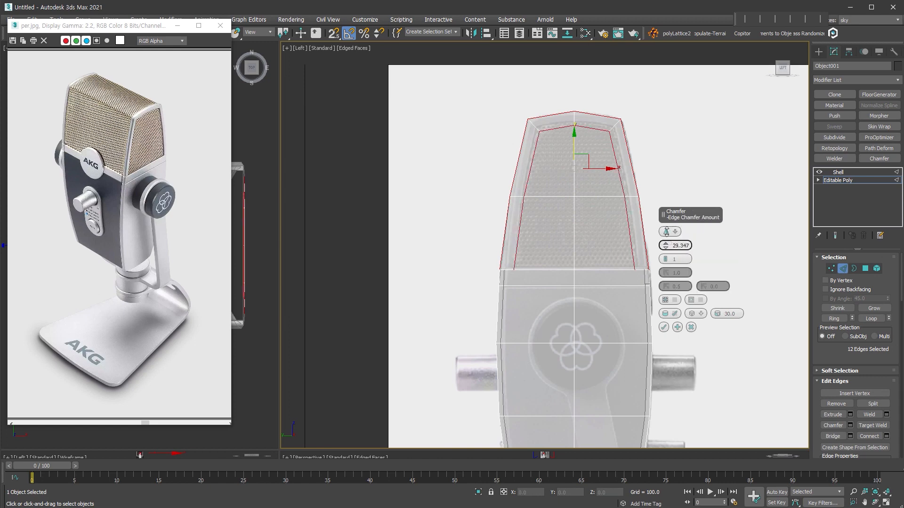
left_click(663, 259)
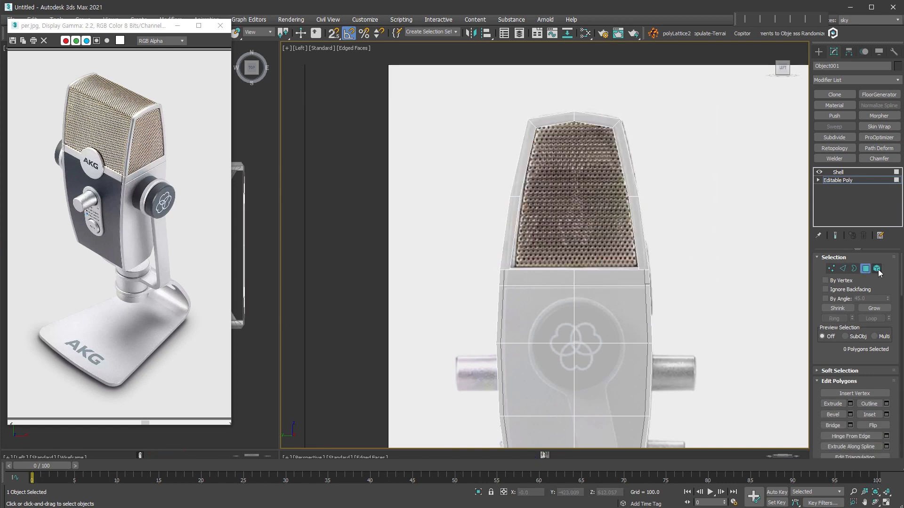
left_click(839, 286)
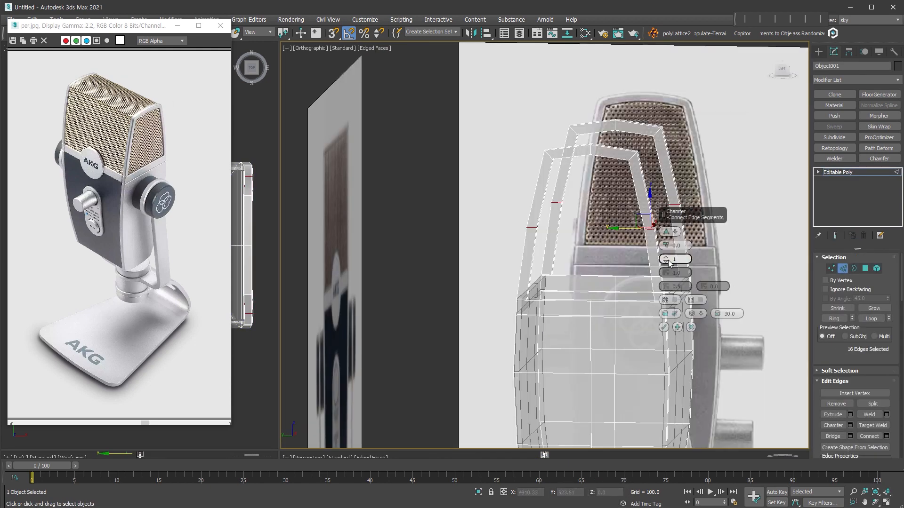
Chamfer the side frames' crosswise edges to add segments that round their outline
left_click(663, 326)
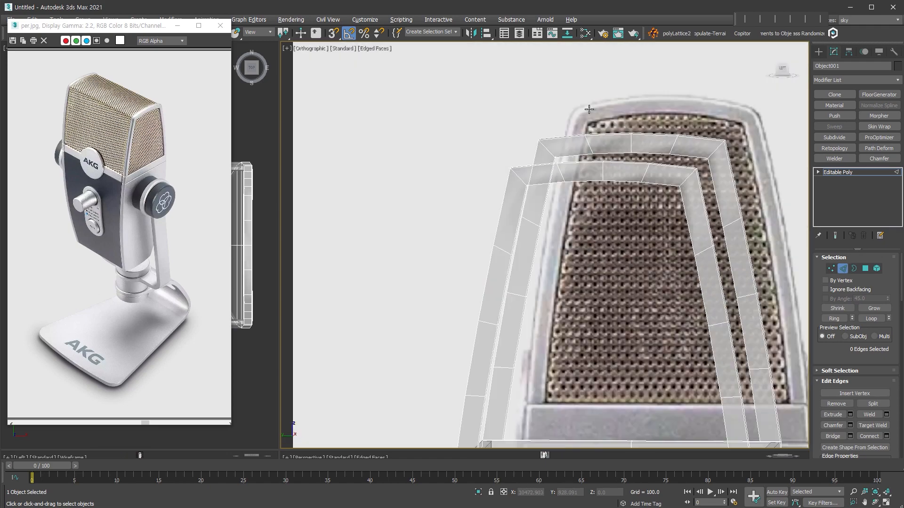
right_click(608, 155)
left_click(616, 213)
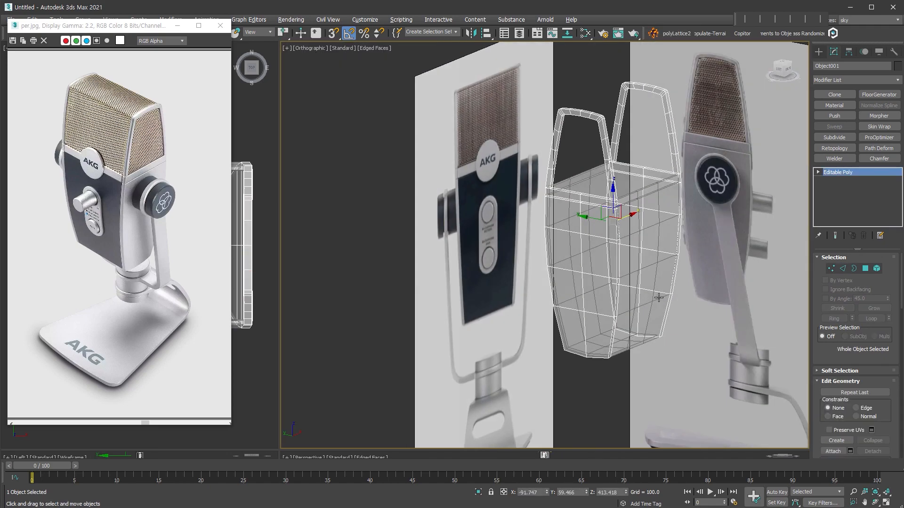
Display the modelling ribbon beside the repositioned reference image and select the side panels' hard edges
middle_click_drag(658, 297, 654, 289, "alt")
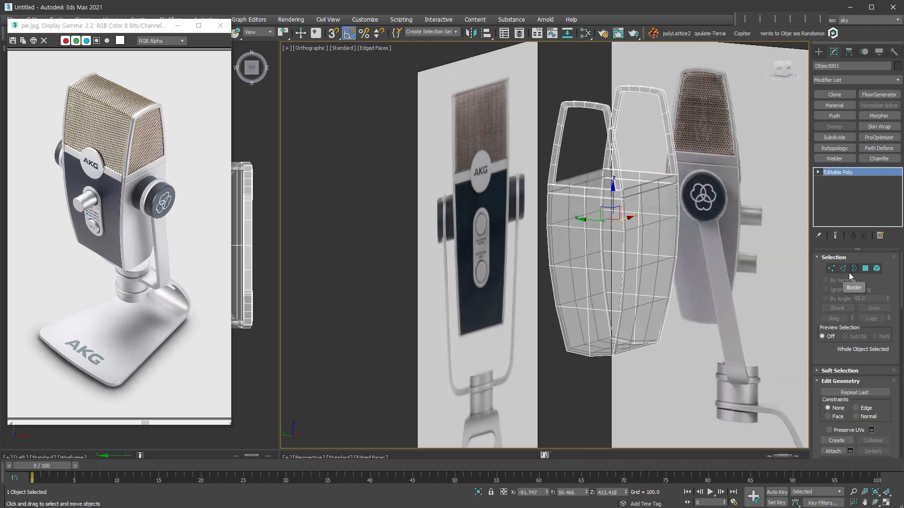
middle_click_drag(720, 264, 673, 256, "alt")
left_click_drag(143, 25, 144, 86)
left_click(537, 35)
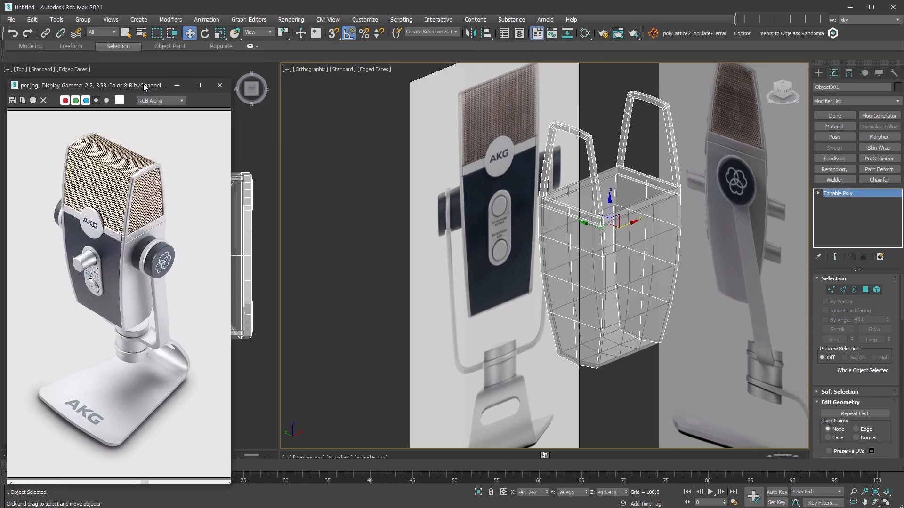
key("2")
mouse_move(17, 58)
left_click(87, 74)
Remove the unwanted edges around the frame joints and the silver band from the side panels' edge selection
scroll(578, 130, "up", 7)
scroll(578, 141, "up", 4)
middle_click_drag(577, 141, 570, 244, "alt")
left_click(727, 145, "alt")
middle_click_drag(739, 235, 705, 223, "alt")
scroll(706, 223, "down", 4)
scroll(615, 301, "down", 3)
middle_click_drag(615, 300, 596, 274, "alt")
scroll(575, 232, "up", 5)
left_click(615, 242, "alt")
left_click(589, 317, "alt")
scroll(589, 316, "down", 3)
Chamfer the selected hard edges of the side panels with 1 segment and 0.5 tension
key("ctrl+shift+c")
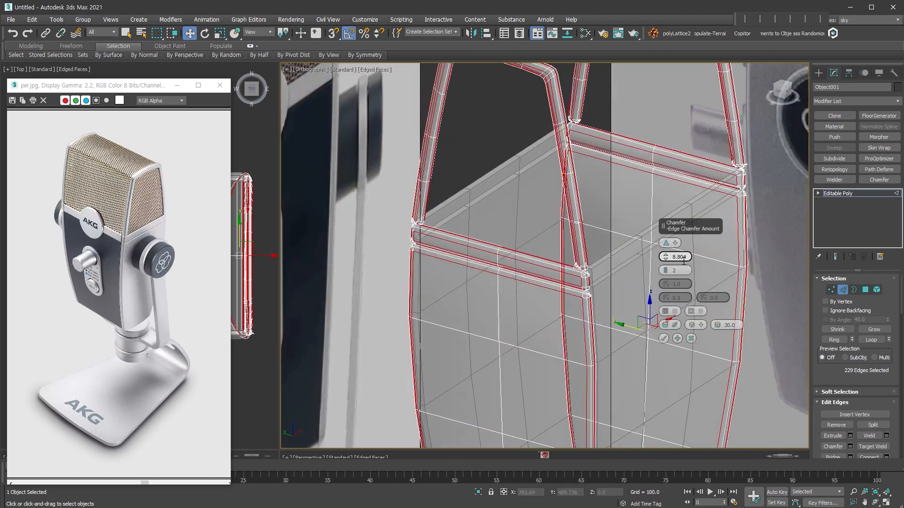
left_click(665, 272)
scroll(579, 274, "up", 6)
right_click(665, 285)
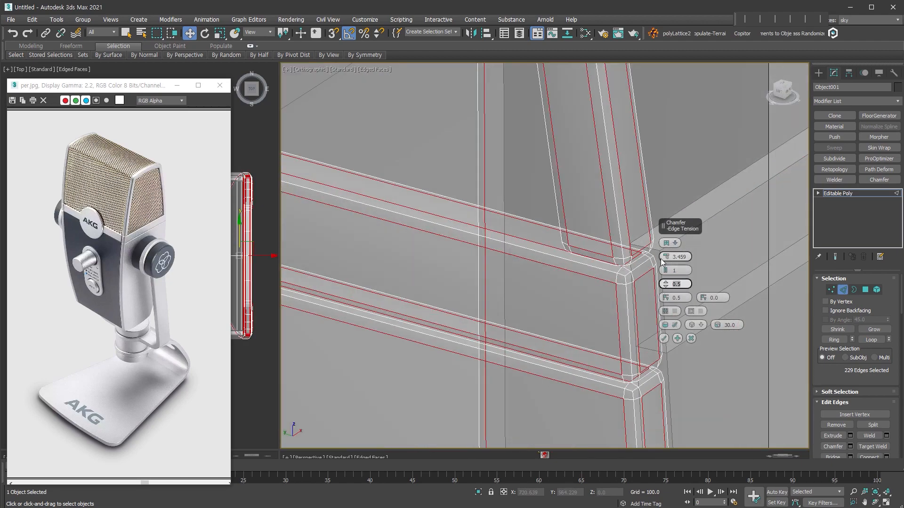
left_click_drag(665, 256, 664, 263)
left_click(664, 339)
Add a TurboSmooth modifier to the side panels and return to their base mesh
key("ctrl+t")
scroll(646, 217, "down", 5)
scroll(595, 386, "up", 3)
left_click(867, 201)
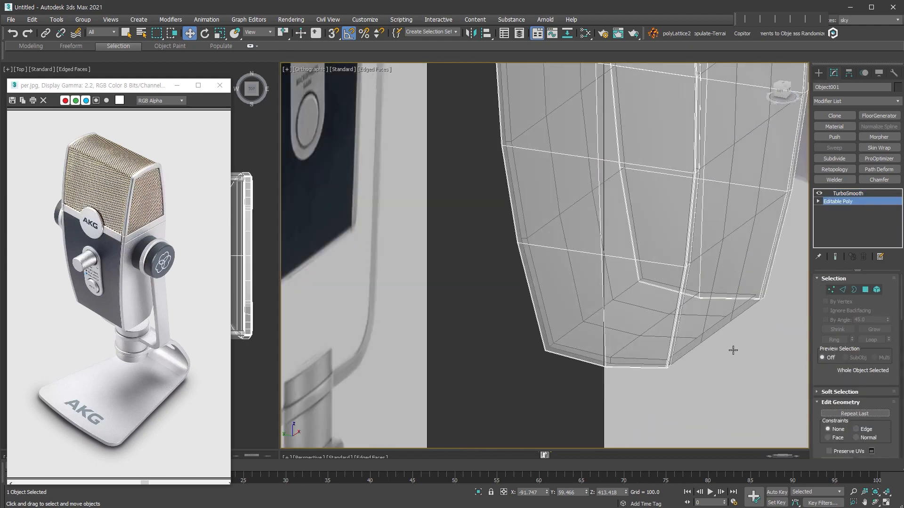
Add vertical edge loops to the side panel and cut extra edges at its bottom to refine the rounded outline
key("2")
left_click(510, 366)
scroll(560, 330, "down", 4)
middle_click_drag(579, 337, 609, 279, "alt")
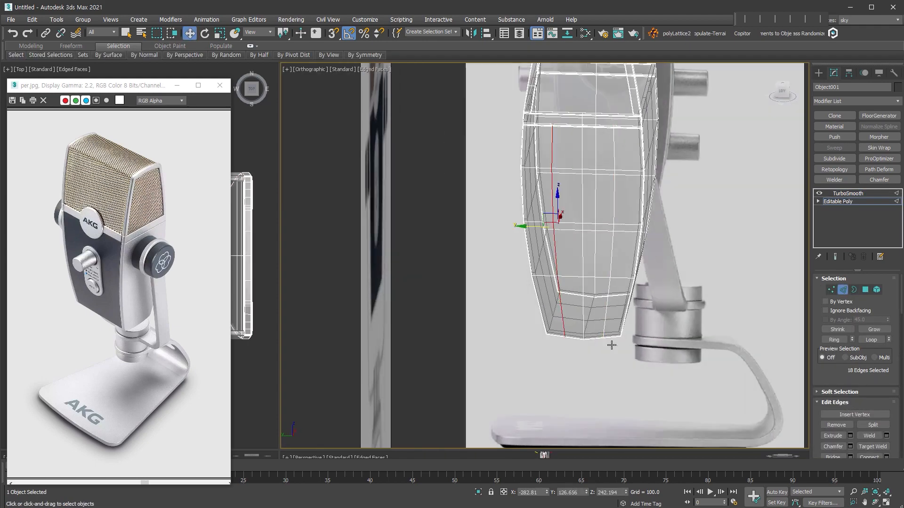
key("l")
key("z")
left_click(831, 289, "ctrl")
scroll(617, 394, "up", 3)
middle_click_drag(618, 395, 684, 319)
key("alt+c")
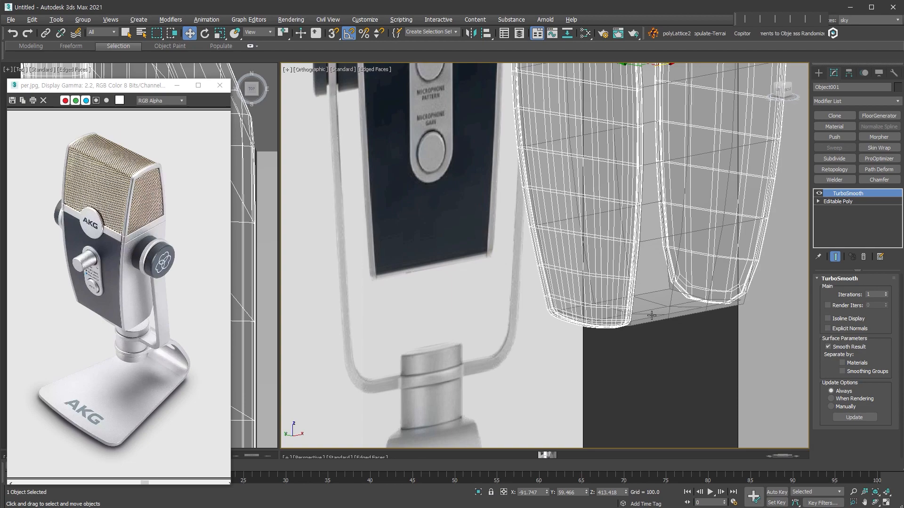
Mirror the side panel along X with a Symmetry modifier and apply TurboSmooth on top
middle_click_drag(579, 263, 604, 229, "alt")
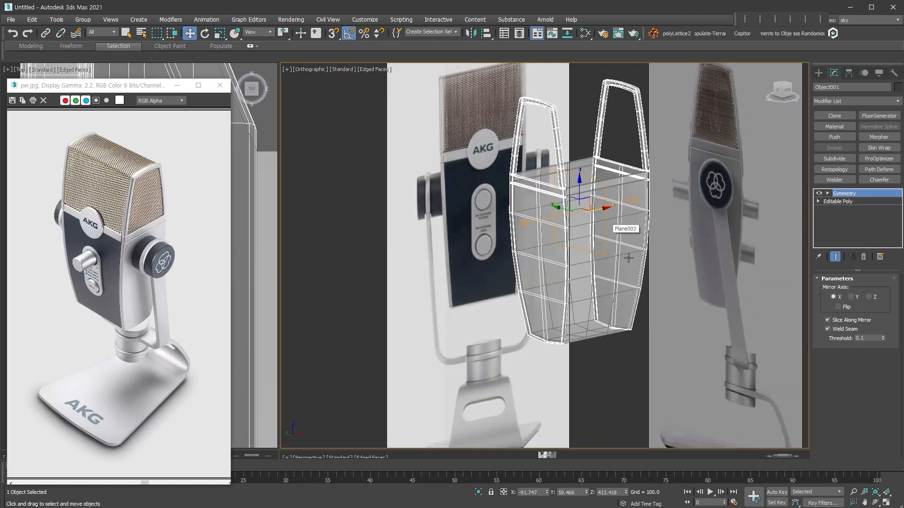
key("ctrl+t")
middle_click_drag(668, 336, 779, 336, "alt")
Select the main body shell and chamfer its bottom edges to tighten the lower corner
left_click(592, 329)
scroll(591, 335, "up", 4)
key("1")
key("2")
left_click(501, 316)
right_click(502, 316)
left_click(419, 372)
scroll(523, 317, "up", 5)
left_click_drag(661, 257, 662, 252)
left_click(666, 337)
left_click(629, 303)
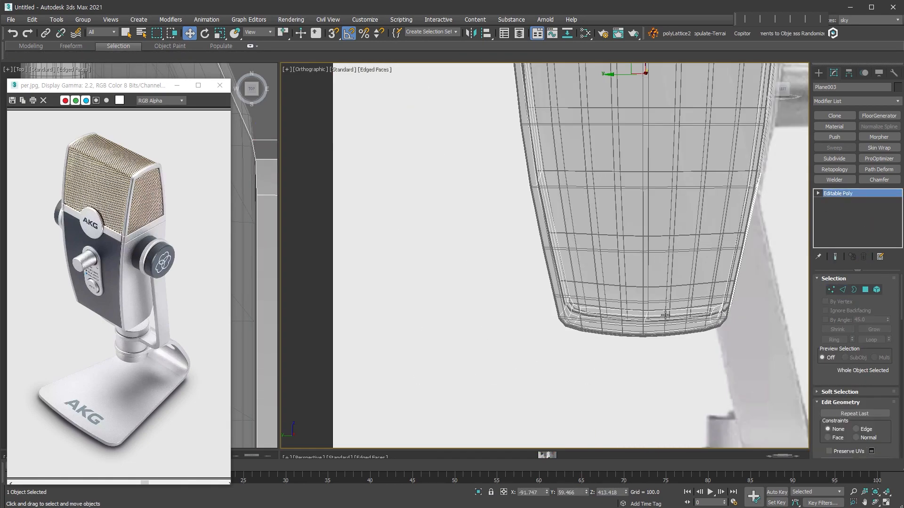
Chamfer the short edges at the lower corner of the body shell with 2 connecting segments
middle_click_drag(630, 301, 682, 281, "alt")
left_click(647, 334)
key("2")
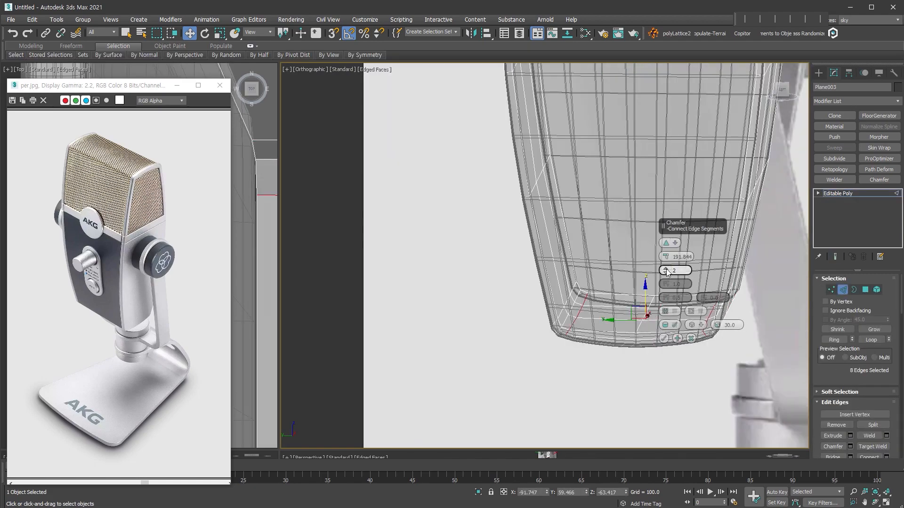
left_click(663, 338)
middle_click_drag(663, 330, 656, 317, "alt")
Check the edge loop running along the body shell, leave edge editing and apply a TurboSmooth modifier to the shell
scroll(656, 316, "down", 3)
scroll(630, 273, "up", 5)
double_click(594, 217)
scroll(626, 255, "down", 5)
left_click(843, 290)
middle_click_drag(594, 219, 705, 294, "alt")
key("ctrl+t")
Select the silver band's hard edges, chamfer them, and smooth the band with TurboSmooth at 2 iterations
scroll(705, 294, "up", 3)
left_click(718, 252)
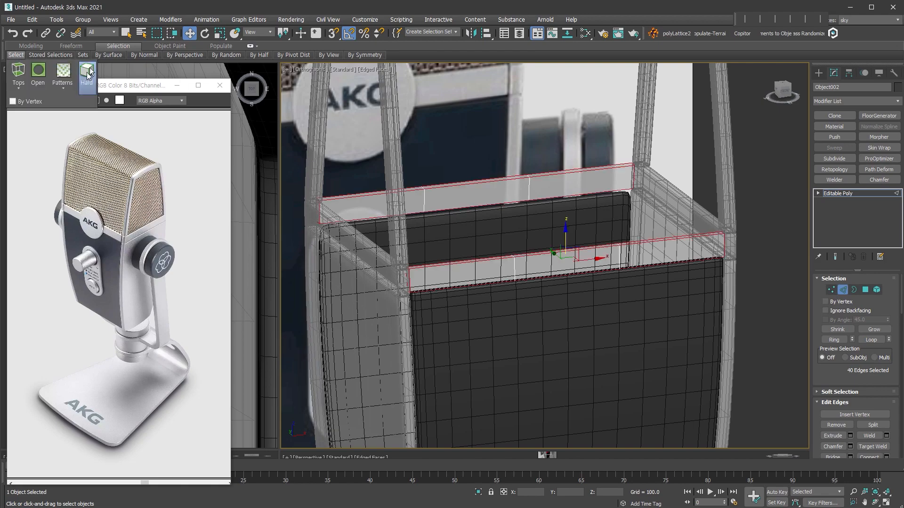
scroll(408, 268, "up", 5)
middle_click_drag(423, 270, 452, 278, "alt")
key("ctrl+shift+c")
left_click(846, 294)
scroll(329, 315, "down", 3)
key("ctrl+t")
left_click(885, 292)
scroll(640, 377, "down", 3)
Select the side frames, turn off their see-through display and return to the editable poly below TurboSmooth
left_click(502, 250)
middle_click_drag(502, 249, 473, 228, "alt")
scroll(472, 227, "up", 4)
key("alt+x")
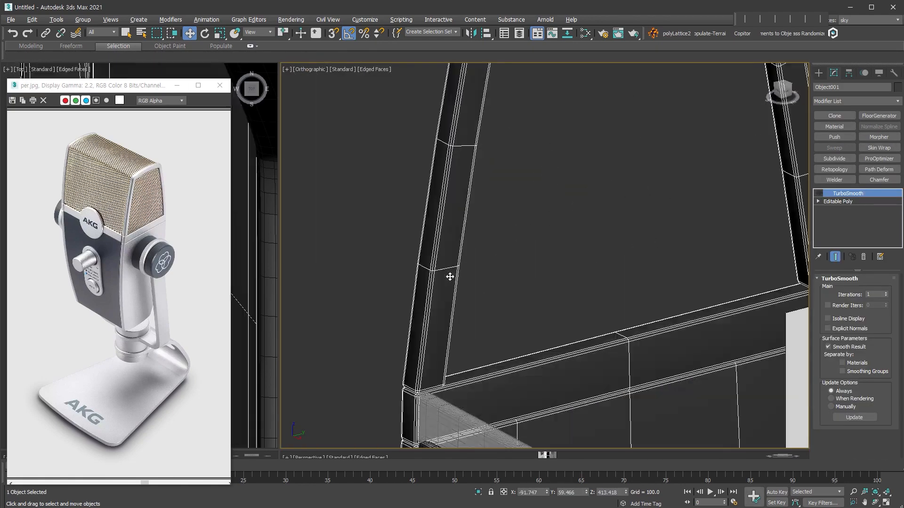
scroll(605, 285, "down", 4)
middle_click_drag(604, 285, 566, 270, "alt")
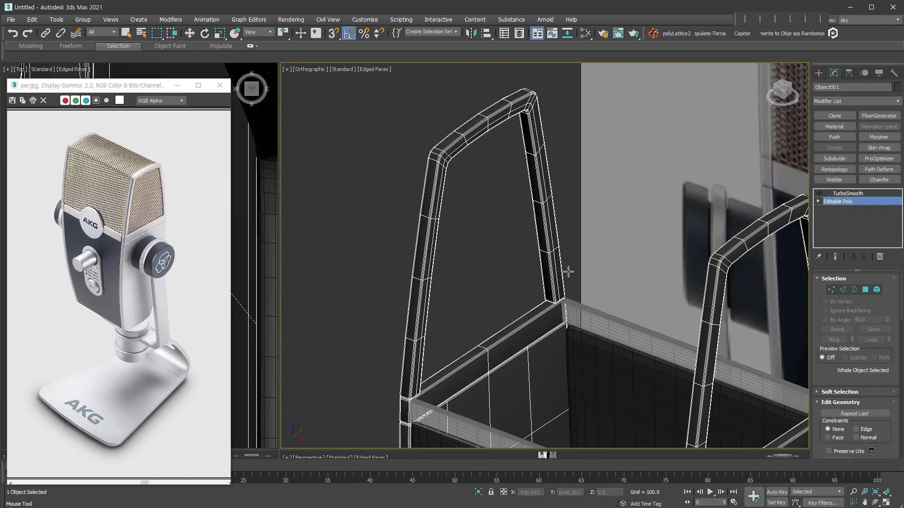
Select the narrow strip of polygons lining the side frame's grille opening and offset it
key("4")
scroll(447, 277, "up", 4)
left_click(413, 424)
left_click(435, 230, "ctrl")
middle_click_drag(442, 123, 446, 233)
left_click(442, 217, "ctrl")
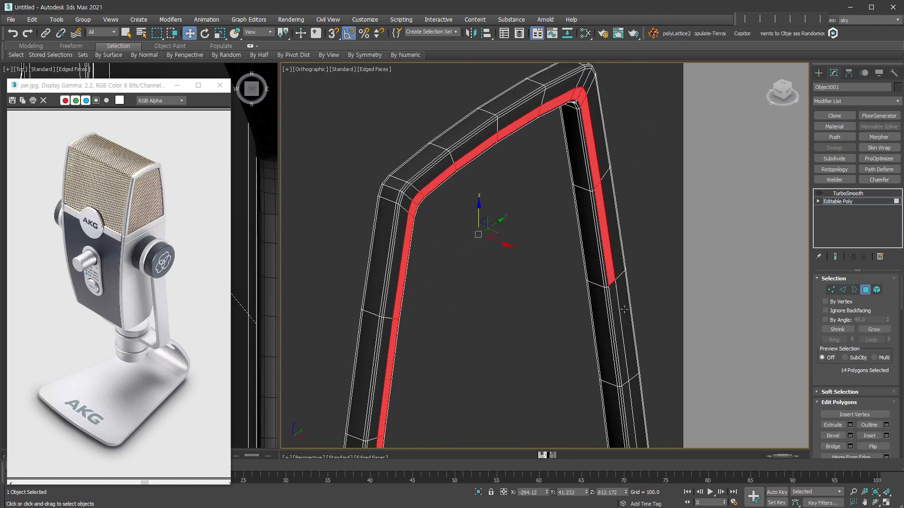
scroll(584, 94, "up", 4)
right_click(545, 135)
left_click(535, 168)
left_click_drag(555, 123, 587, 149)
left_click(587, 149)
Leave polygon editing and return the side frames to their TurboSmooth level
scroll(587, 151, "down", 5)
key("4")
key("r")
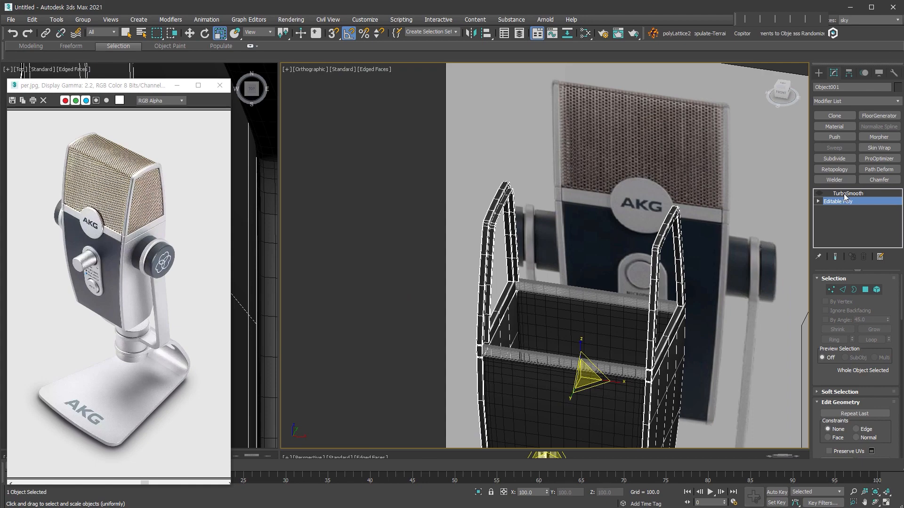
left_click(847, 193)
Add a cylinder for the round AKG badge, align its Y position to the silver band and adjust its height
scroll(518, 220, "up", 3)
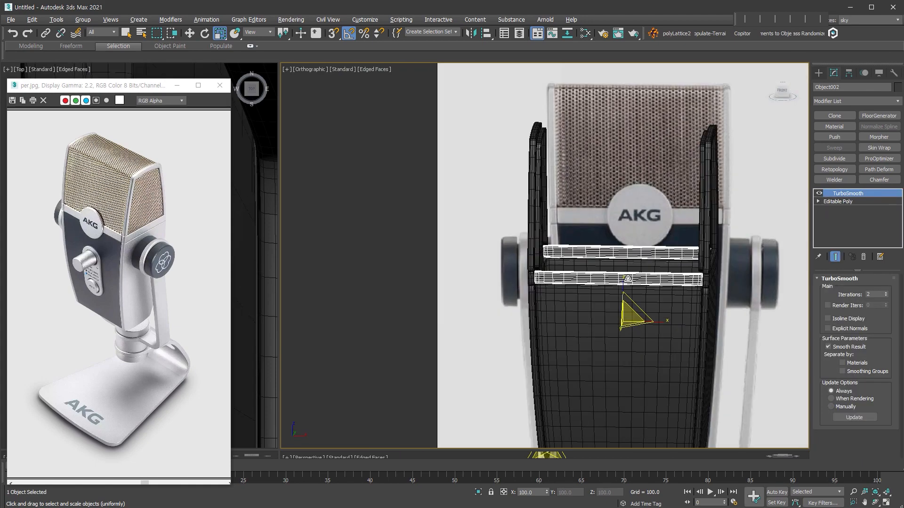
scroll(547, 245, "up", 5)
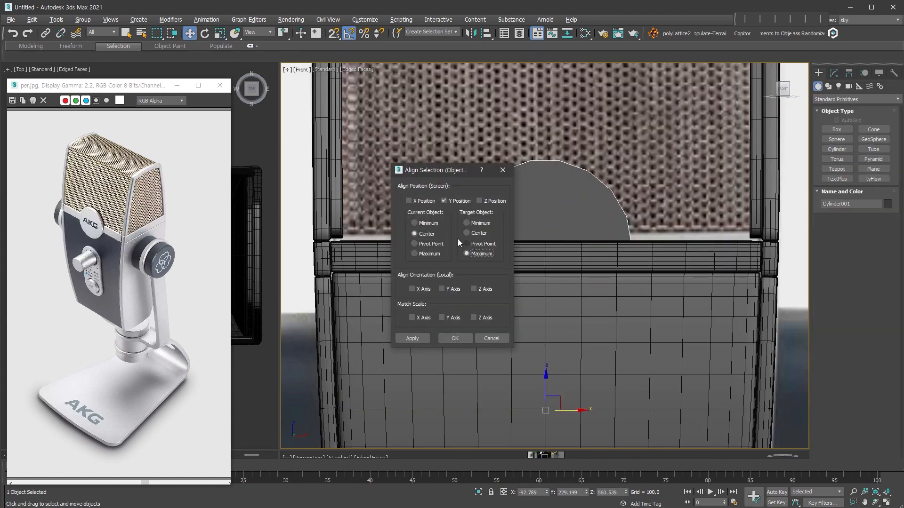
left_click(453, 337)
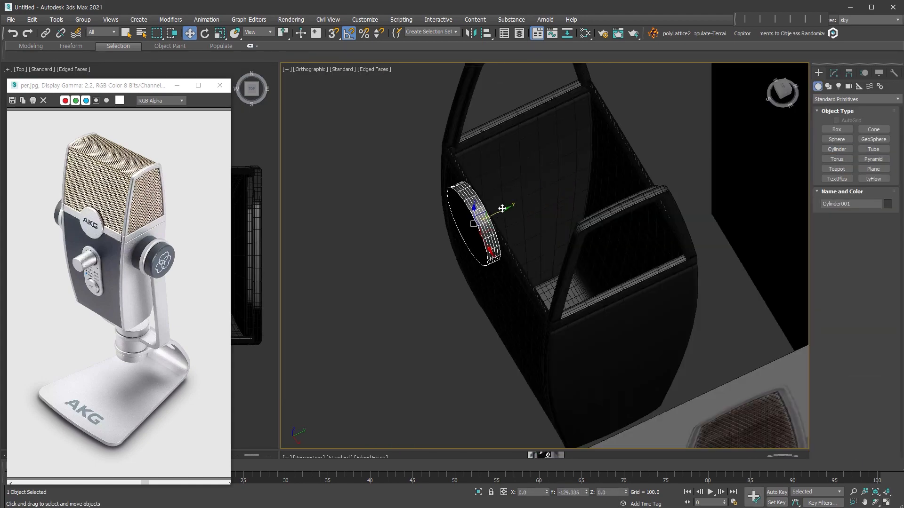
middle_click_drag(504, 208, 514, 250, "alt")
left_click(833, 73)
left_click_drag(888, 302, 890, 319)
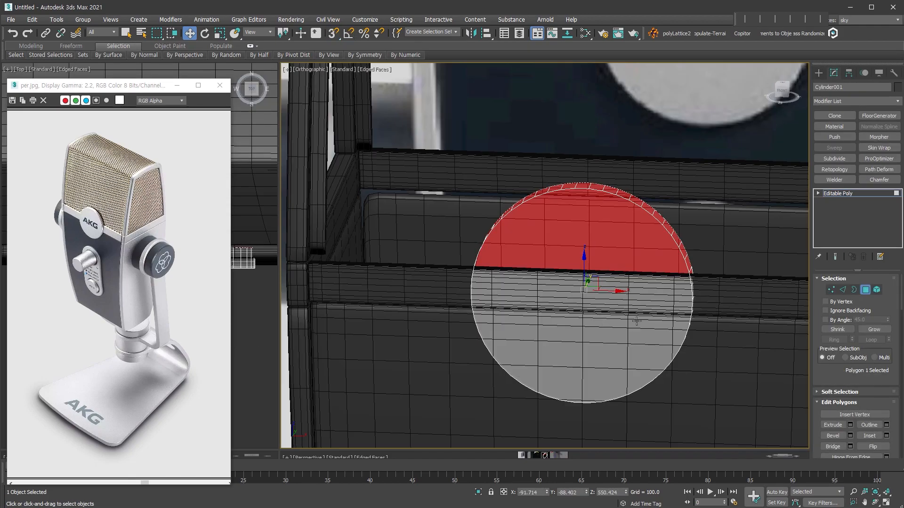
Select the badge cylinder's cap faces, convert the selection to edges and chamfer the rim
left_click(637, 321, "ctrl")
scroll(649, 242, "up", 3)
middle_click_drag(636, 321, 623, 221, "alt")
scroll(623, 221, "down", 2)
left_click(843, 289, "ctrl")
right_click(622, 205)
left_click(535, 264)
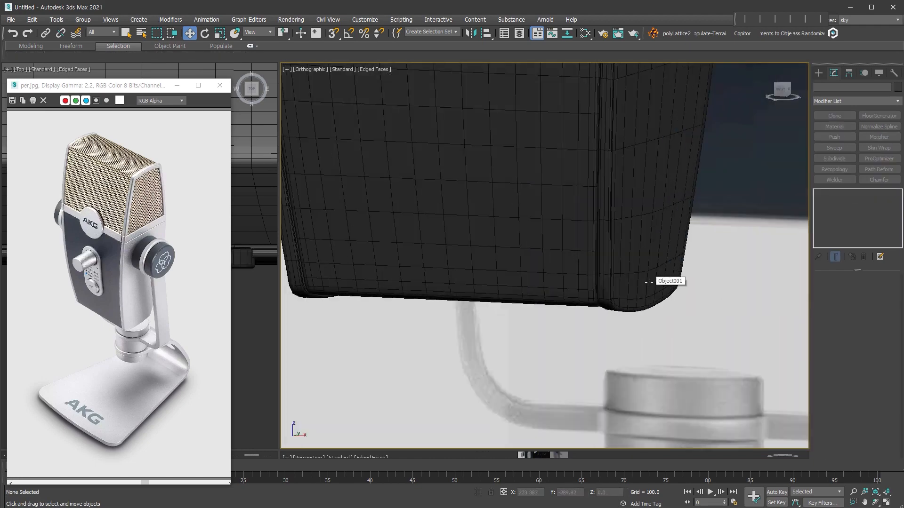
Fit a cylinder over the round side knob in the left view and set its sides to 16
scroll(636, 276, "down", 5)
scroll(633, 273, "up", 2)
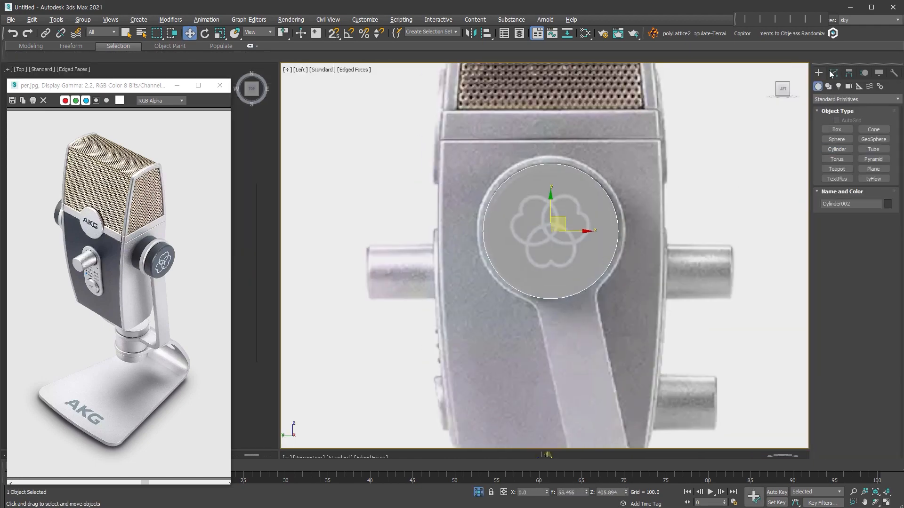
left_click(840, 72)
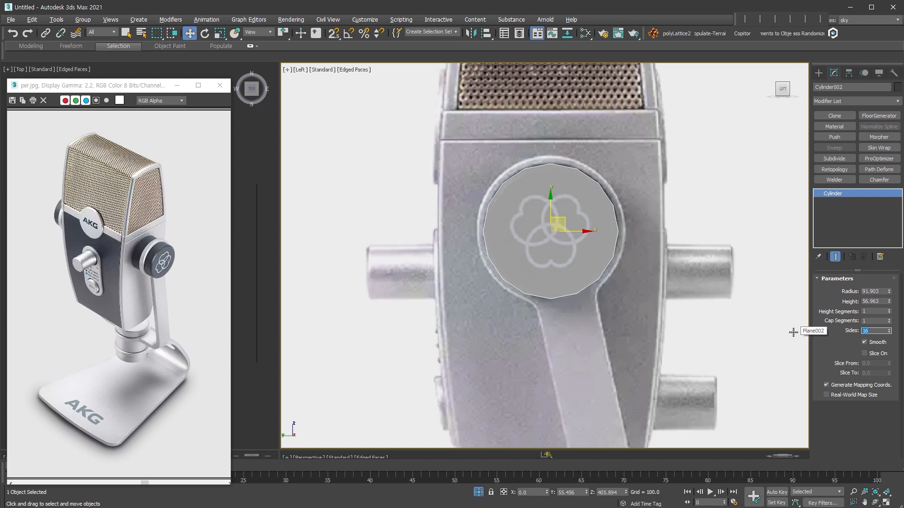
scroll(563, 329, "down", 2)
middle_click_drag(563, 329, 568, 187)
scroll(624, 366, "down", 2)
middle_click_drag(624, 367, 631, 343)
middle_click_drag(573, 201, 587, 200, "alt")
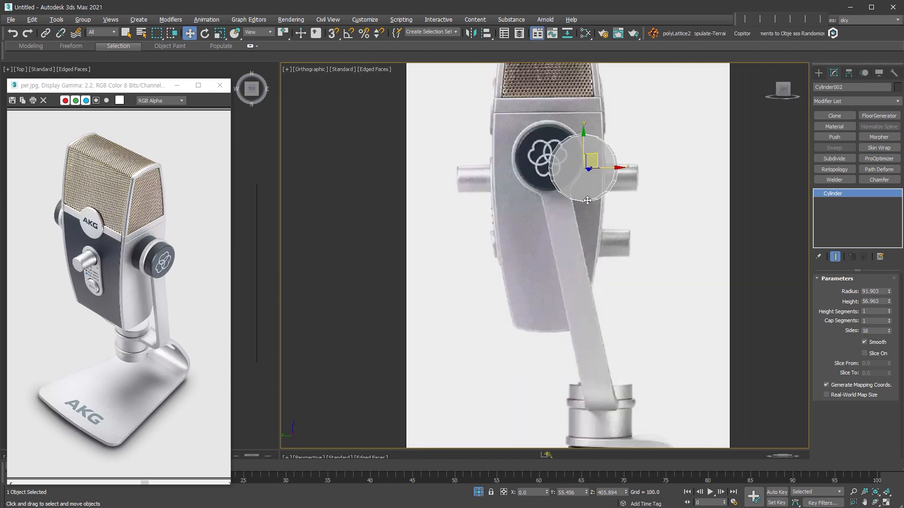
Place the knob cylinder at the side knob in the front view and lengthen it as an editable poly
key("f")
scroll(647, 284, "down", 2)
scroll(636, 237, "up", 4)
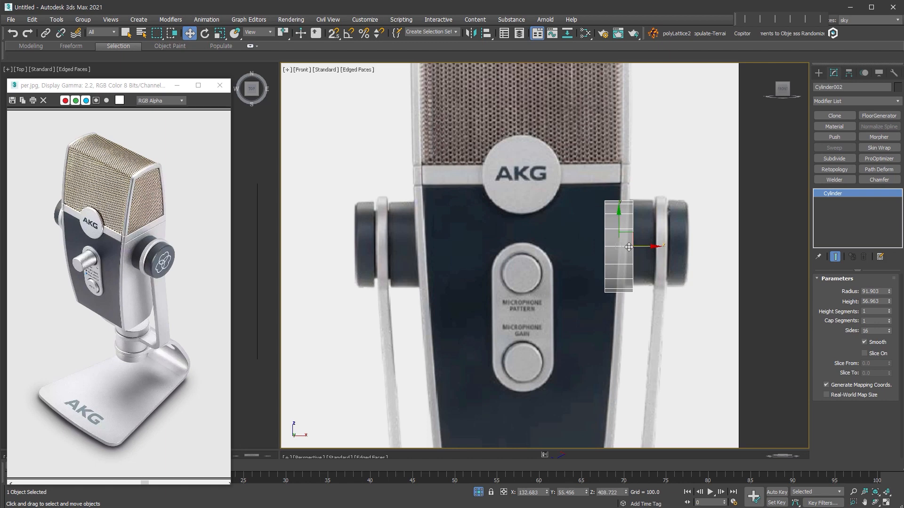
key("1")
key("4")
Inset the knob cylinder's end cap and delete the selected cap face
middle_click_drag(758, 269, 611, 273, "alt")
left_click(673, 278)
key("shift+i")
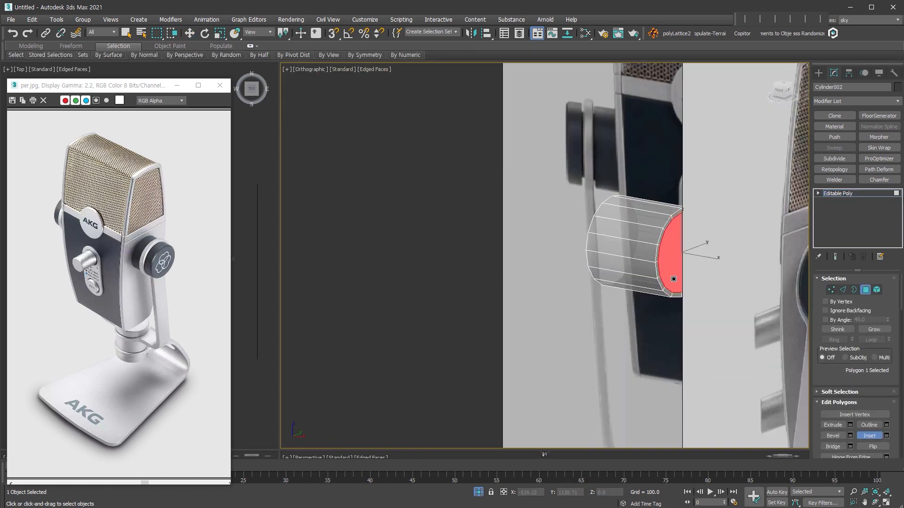
key("Delete")
Select the band of faces around the knob where the bracket sits and extrude it inward to form a groove
key("f")
key("w")
middle_click_drag(572, 181, 664, 182)
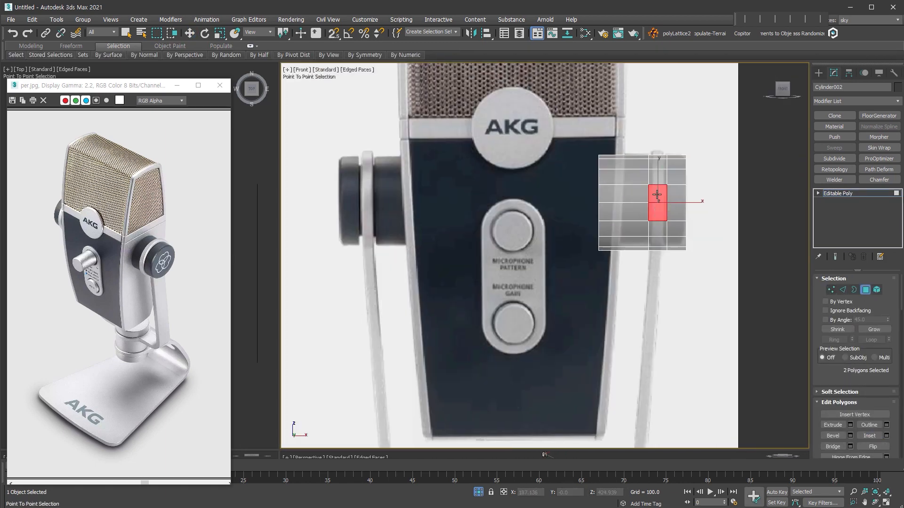
left_click(656, 194, "shift")
right_click(657, 194)
left_click(585, 218)
left_click_drag(666, 258, 665, 277)
left_click(663, 284)
middle_click_drag(692, 258, 721, 266)
scroll(708, 165, "up", 4)
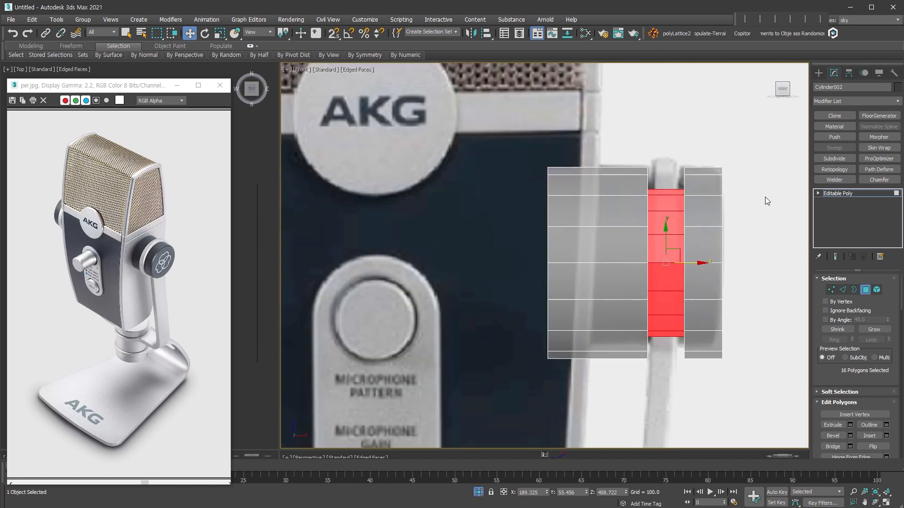
Chamfer the edge loops around the knob's outer rim and along its groove
left_click(765, 197)
middle_click_drag(764, 197, 806, 217, "alt")
key("2")
double_click(607, 188)
scroll(706, 177, "up", 3)
left_click(662, 178)
right_click(659, 202)
left_click(673, 252)
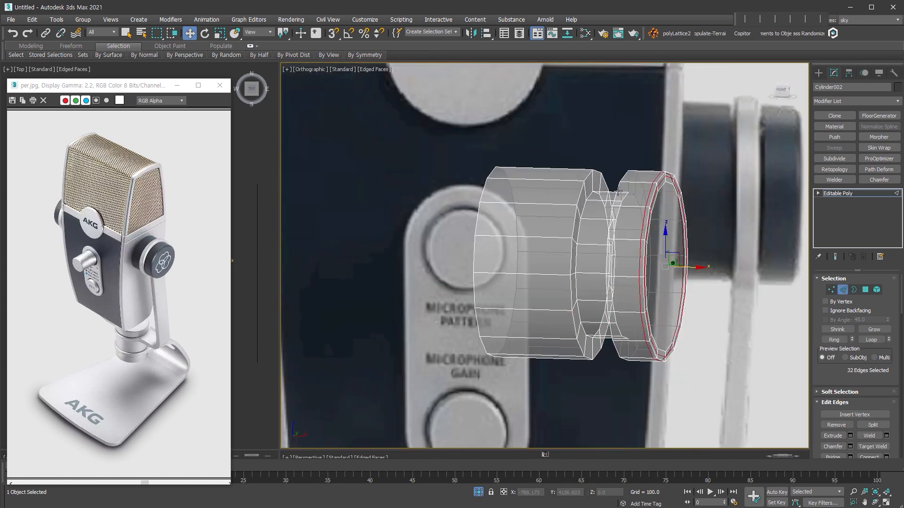
double_click(618, 192)
right_click(621, 176)
left_click(542, 228)
left_click(664, 337)
Finish the knob's remaining edge loop and smooth the knob with TurboSmooth at 2 iterations
scroll(666, 291, "down", 3)
double_click(626, 263)
middle_click_drag(626, 264, 659, 235, "alt")
left_click(874, 427)
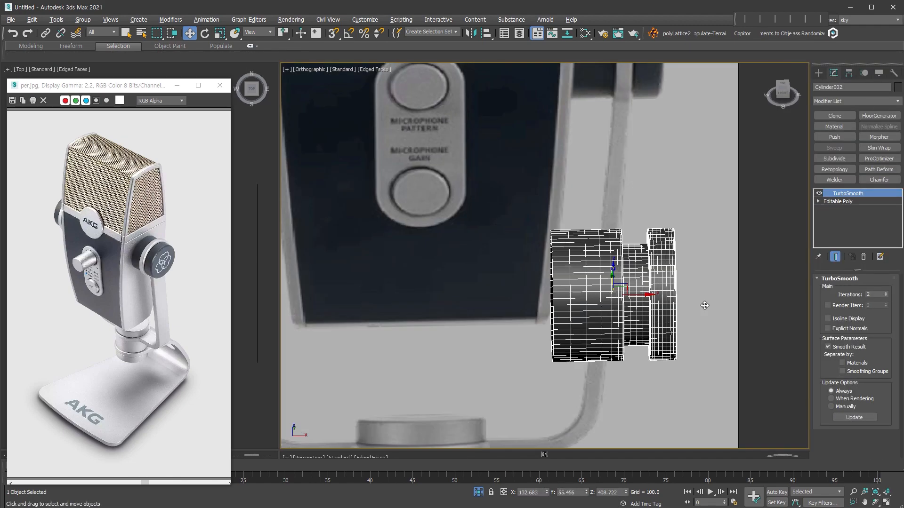
Make a separate ring from the knob's groove faces and thicken it with a Shell outer amount of 24.2
middle_click_drag(704, 302, 630, 296, "alt")
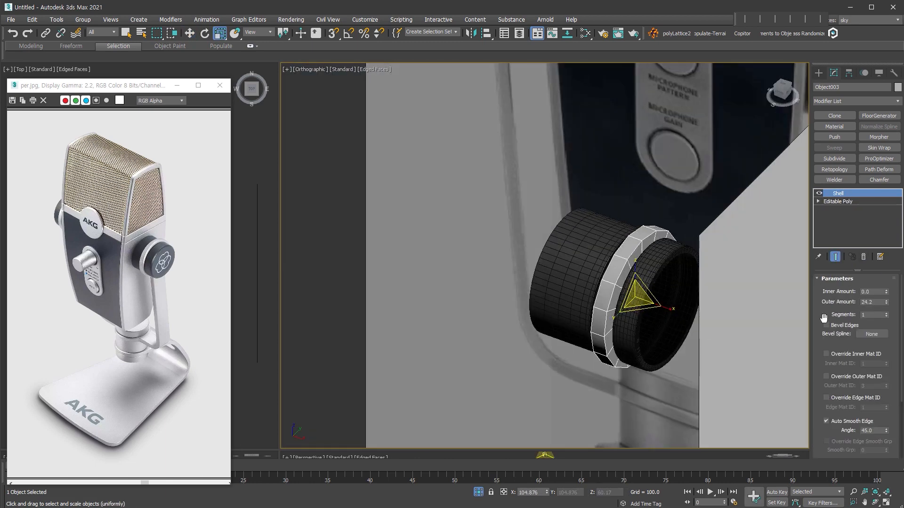
middle_click_drag(626, 287, 688, 256, "alt")
scroll(677, 250, "down", 5)
Copy the bracket ring from the side knob down to the swivel joint below the body
key("f")
key("z")
middle_click_drag(622, 226, 727, 153)
scroll(734, 118, "down", 4)
scroll(680, 249, "down", 2)
key("w")
left_click(681, 155, "ctrl")
mouse_move(690, 158)
left_mouse_down("shift")
mouse_move(624, 306)
mouse_move(617, 262)
left_mouse_up("shift")
left_click(453, 302)
Rotate the copied ring so it lies flat and move it over the swivel joint in the left view
key("e")
key("a")
left_click_drag(630, 330, 630, 331)
key("alt+q")
middle_click_drag(630, 335, 654, 341, "alt")
key("l")
key("z")
scroll(610, 267, "down", 7)
left_click_drag(618, 265, 667, 264)
Isolate the two rings, combine them into one editable poly and select the top faces of the lower ring
middle_click_drag(692, 292, 609, 301, "alt")
middle_click_drag(610, 264, 522, 405)
left_click(572, 409)
left_click(648, 187, "ctrl")
key("alt+q")
left_click(524, 405)
middle_click_drag(630, 206, 657, 203, "alt")
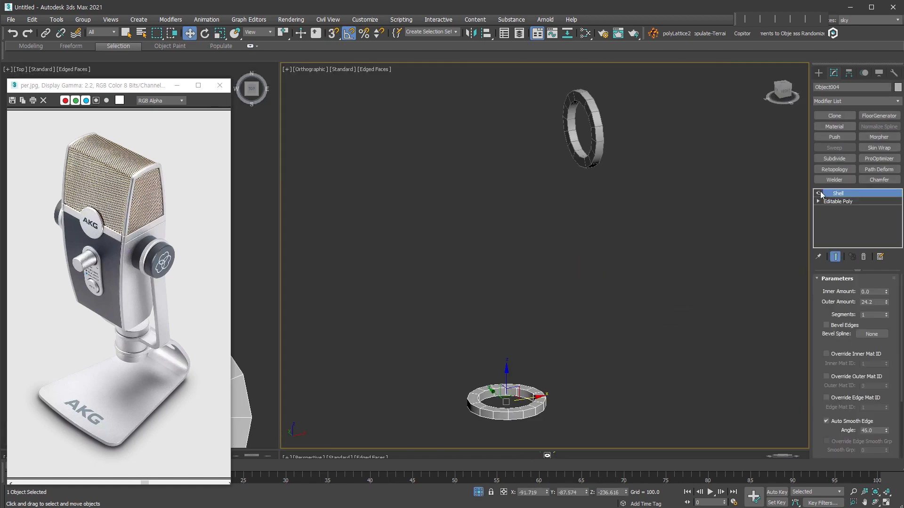
left_click(829, 227)
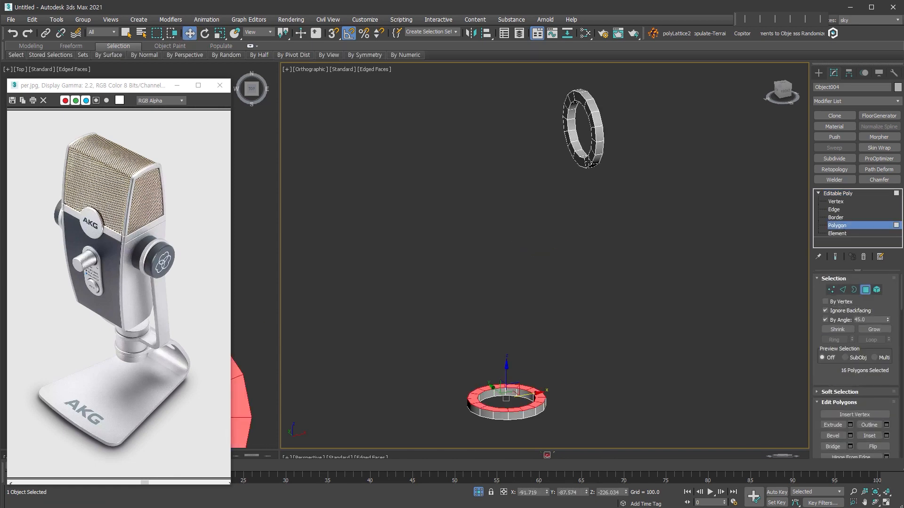
Keep only the flat faces of both rings and show them against the front reference image
left_click(847, 194)
key("alt+q")
key("f")
key("z")
scroll(589, 231, "down", 3)
left_click(650, 282)
key("alt+q")
scroll(612, 357, "up", 2)
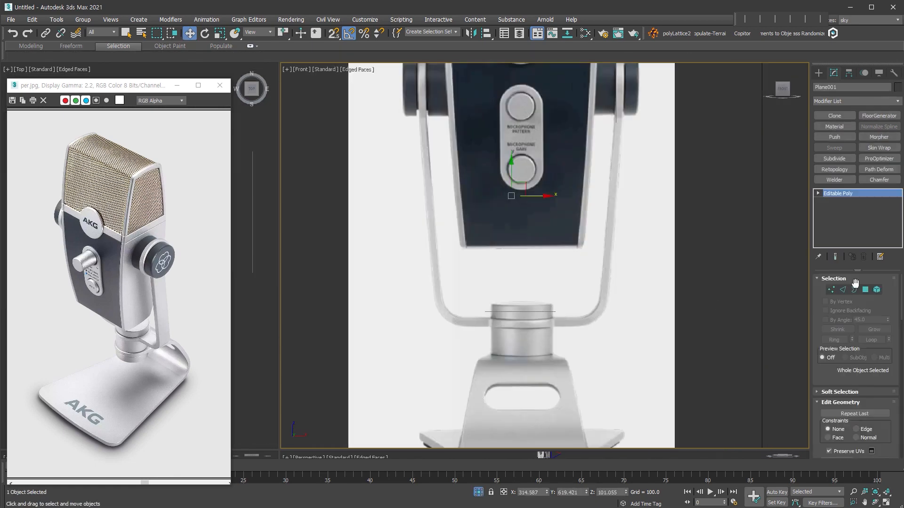
Select the two lowest outer edges of the upper ring and extend them down along the bracket arm in the left view
middle_click_drag(505, 240, 565, 269, "alt")
left_click(706, 348)
key("l")
key("z")
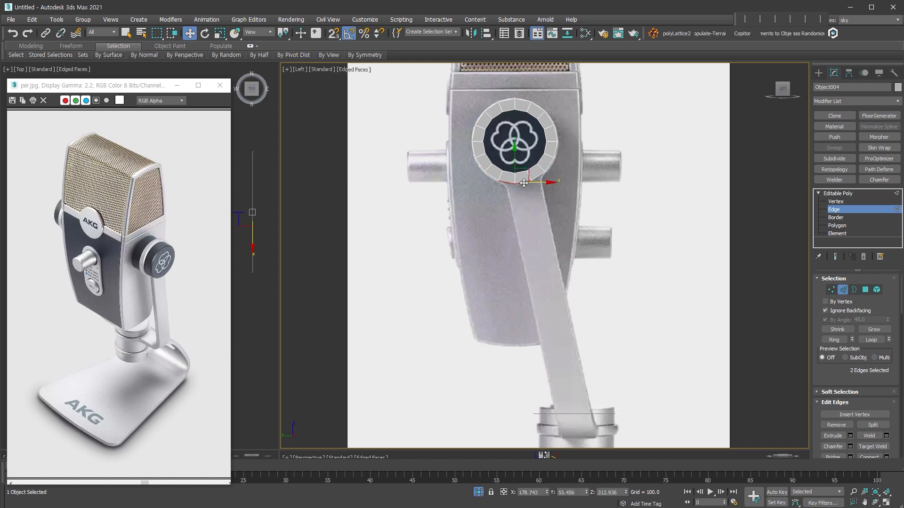
middle_click_drag(588, 325, 489, 390, "alt")
Try to extend two outer edges of the lower ring sideways, and delete the result
left_click(521, 308)
mouse_move(543, 323)
middle_mouse_down("alt")
mouse_move(592, 279)
mouse_move(518, 332)
mouse_move(544, 341)
middle_mouse_up("alt")
left_click(518, 331, "ctrl")
left_click(521, 310, "ctrl")
scroll(525, 314, "up", 2)
left_click_drag(544, 341, 622, 333, "shift")
key("t")
key("Delete")
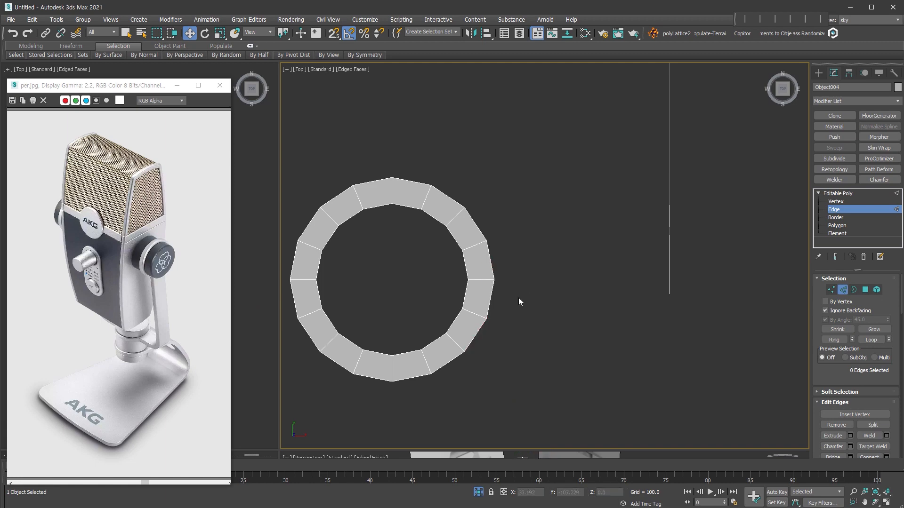
Extend two adjacent outer edges of the lower ring sideways in the top view to start the bracket's bottom arm
left_click(490, 299)
left_click(490, 261, "ctrl")
left_click_drag(517, 281, 690, 280, "shift")
scroll(689, 280, "down", 3)
middle_click_drag(690, 280, 484, 181, "alt")
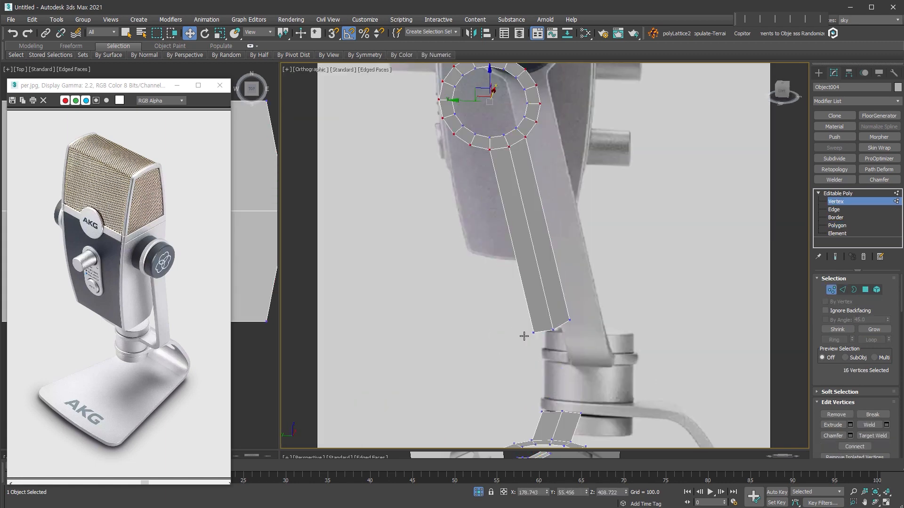
Move the side arm's end vertices down in the left view and snap the bottom arm's end vertices to line up with the arm
left_click_drag(524, 336, 580, 314)
left_click_drag(551, 327, 556, 386)
scroll(565, 376, "up", 3)
middle_click_drag(629, 321, 620, 357, "alt")
key("alt+s")
key("ctrl+z")
key("s")
left_click(668, 376)
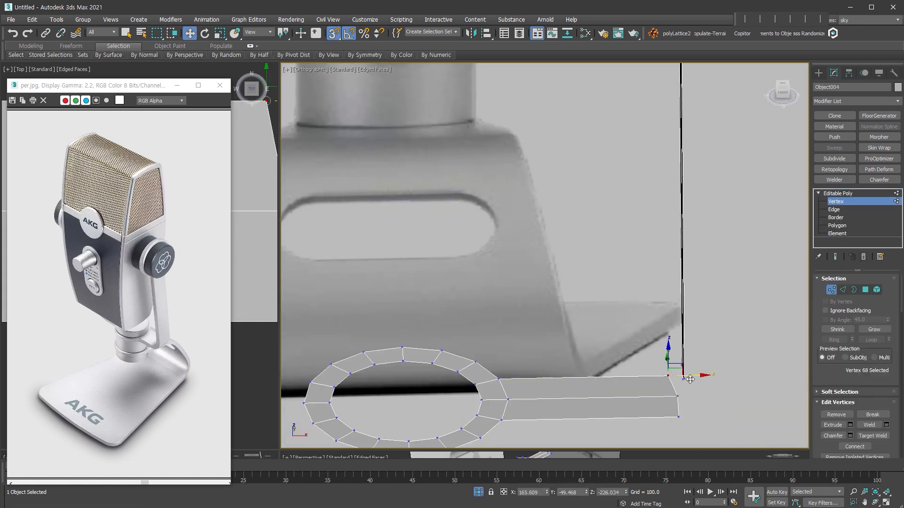
left_click_drag(690, 380, 683, 379)
middle_click_drag(682, 379, 691, 375, "alt")
left_click_drag(691, 374, 685, 371)
Join the bracket's side arm to its bottom arm at the corner where their end edges meet
middle_click_drag(685, 371, 738, 357, "alt")
scroll(738, 357, "down", 5)
key("2")
key("f")
left_click_drag(685, 272, 663, 245)
scroll(649, 267, "up", 4)
right_click(650, 256)
left_click(571, 312)
left_click(665, 337)
key("2")
middle_click_drag(665, 337, 683, 198, "alt")
scroll(639, 118, "up", 5)
scroll(666, 164, "down", 2)
middle_click_drag(682, 198, 696, 221, "alt")
left_click(675, 290)
Try smoothing the joined bracket strip with TurboSmooth, and remove the modifier
scroll(690, 358, "down", 3)
key("w")
key("ctrl+t")
key("f")
scroll(835, 446, "down", 3)
left_click(834, 446)
middle_click_drag(753, 291, 586, 329, "alt")
left_click(862, 256)
Refine the edges at the bracket's corner bend and give the strip thickness
key("5")
scroll(586, 348, "up", 5)
key("2")
scroll(603, 362, "down", 5)
middle_click_drag(659, 358, 565, 353, "alt")
left_click(682, 325)
left_click(842, 290)
key("ctrl+z")
scroll(849, 373, "down", 3)
middle_click_drag(635, 365, 753, 306, "alt")
scroll(706, 315, "down", 3)
scroll(733, 307, "up", 2)
Remove the trial smoothing and select the bracket's flat faces by angle with a 45-degree limit
key("ctrl+t")
key("ctrl+z")
left_click(862, 256)
left_click(864, 290)
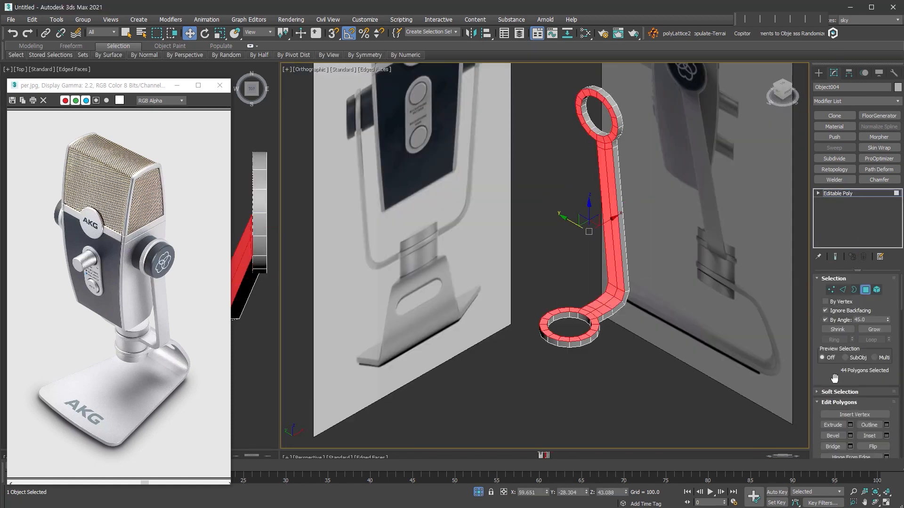
Adjust the selected faces' smoothing groups and apply TurboSmooth to the bracket, separated by smoothing groups, with 2 iterations
middle_click_drag(659, 325, 735, 320, "alt")
left_click(870, 374)
key("ctrl+t")
middle_click_drag(762, 282, 715, 285, "alt")
left_click(841, 371)
left_click(884, 293)
scroll(588, 329, "up", 5)
middle_click_drag(588, 329, 565, 297, "alt")
Return to the bracket's base polygons to correct their smoothing, and leave sub-object editing
left_click(838, 201)
left_click(863, 290)
middle_click_drag(658, 306, 631, 332, "alt")
scroll(744, 341, "down", 4)
scroll(866, 320, "down", 8)
left_click(873, 301)
left_click(848, 193)
scroll(738, 329, "down", 4)
middle_click_drag(738, 330, 745, 326)
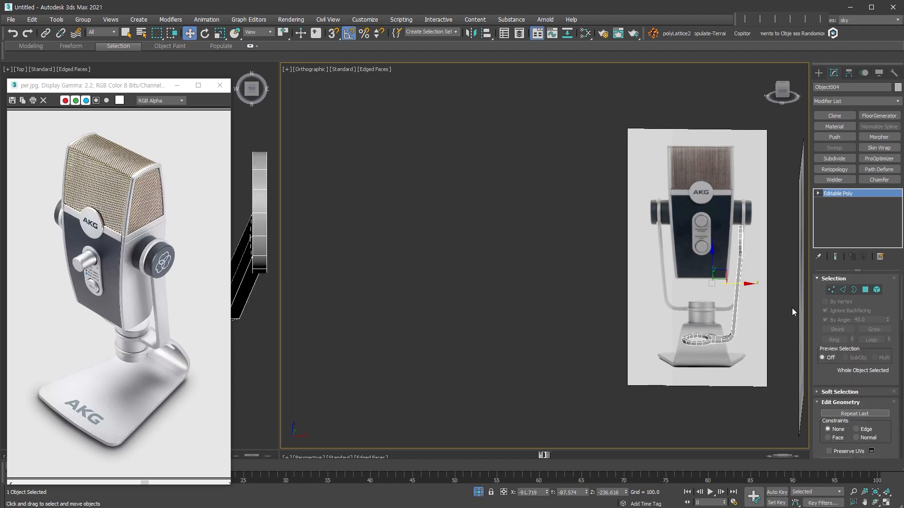
Move only the bracket's pivot to the centre of the lower ring
scroll(792, 309, "up", 6)
left_click(848, 72)
left_click(855, 137)
left_click_drag(592, 222, 550, 377)
left_click(854, 137)
Mirror the bracket half into a full U shape, apply TurboSmooth with 2 iterations, and end isolation
left_click(833, 73)
middle_click_drag(672, 264, 734, 282, "alt")
key("ctrl+t")
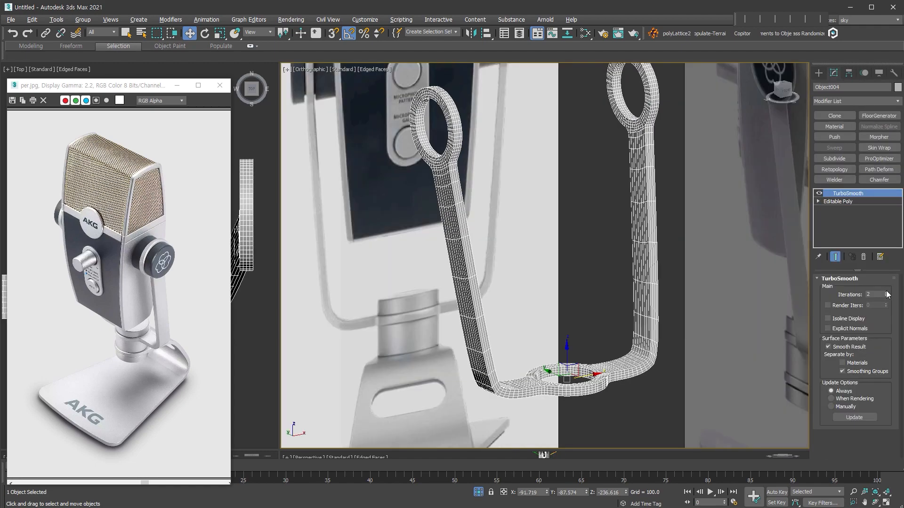
key("alt+q")
Select two neighbouring edge loops around the side of the bracket's upper ring and remove them
key("f")
scroll(579, 301, "down", 3)
middle_click_drag(579, 300, 630, 320, "alt")
scroll(541, 301, "up", 6)
key("2")
double_click(514, 306)
middle_click_drag(474, 303, 612, 283, "alt")
scroll(523, 305, "down", 5)
scroll(611, 282, "up", 5)
double_click(665, 264)
double_click(677, 264, "ctrl")
middle_click_drag(677, 263, 636, 224, "alt")
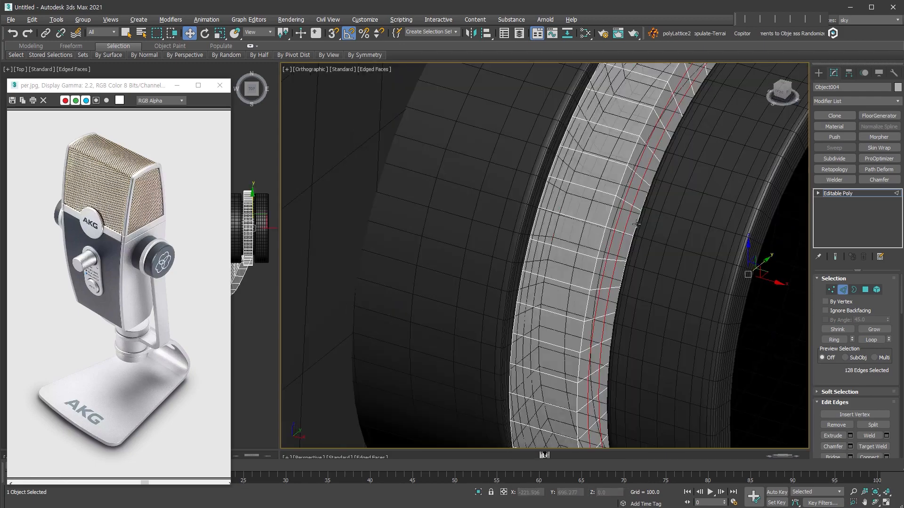
key("ctrl+BackSpace")
Show the model in wireframe and remove further extra edge loops from the bracket's upper ring
key("F3")
scroll(668, 292, "down", 4)
scroll(667, 291, "up", 5)
double_click(669, 292)
key("ctrl+BackSpace")
middle_click_drag(657, 264, 588, 287, "alt")
double_click(556, 302)
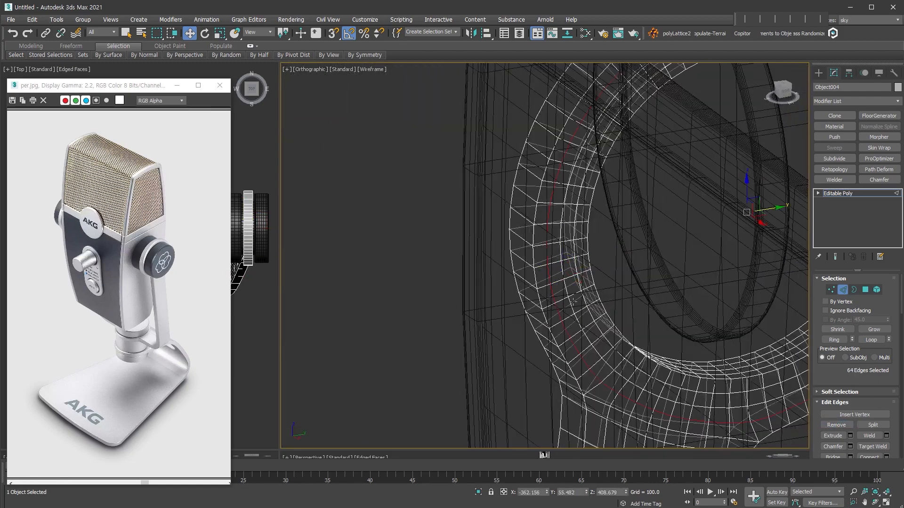
key("ctrl+BackSpace")
Remove the remaining extra edge loops running around the bracket's opposite side
scroll(573, 301, "down", 6)
middle_click_drag(470, 302, 578, 309, "alt")
scroll(433, 320, "up", 7)
double_click(395, 364)
scroll(435, 330, "down", 7)
scroll(790, 330, "up", 7)
double_click(573, 322)
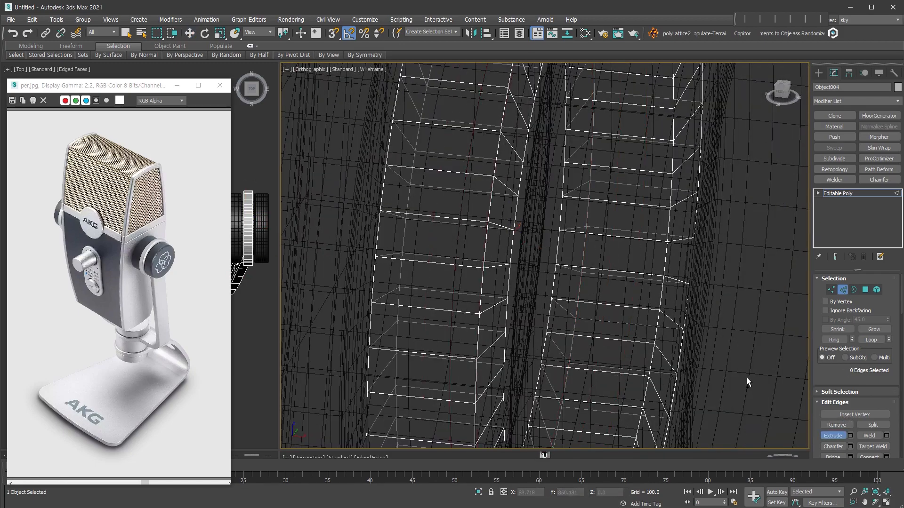
key("2")
Restore the shaded view, select the bracket's sharp outline edges on both faces and chamfer them
middle_click_drag(565, 344, 617, 332, "alt")
scroll(617, 333, "down", 7)
key("F3")
key("2")
scroll(619, 339, "up", 4)
scroll(619, 339, "down", 4)
scroll(567, 250, "up", 4)
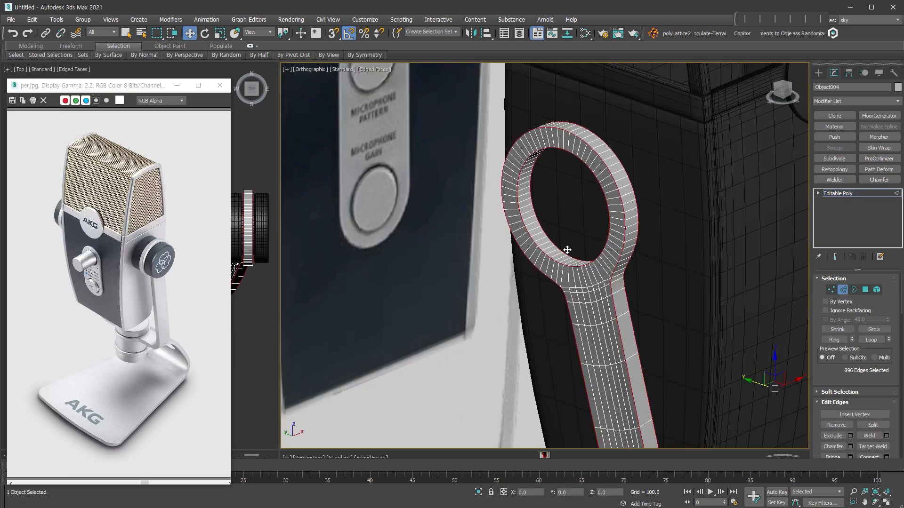
scroll(567, 250, "up", 2)
key("ctrl+shift+c")
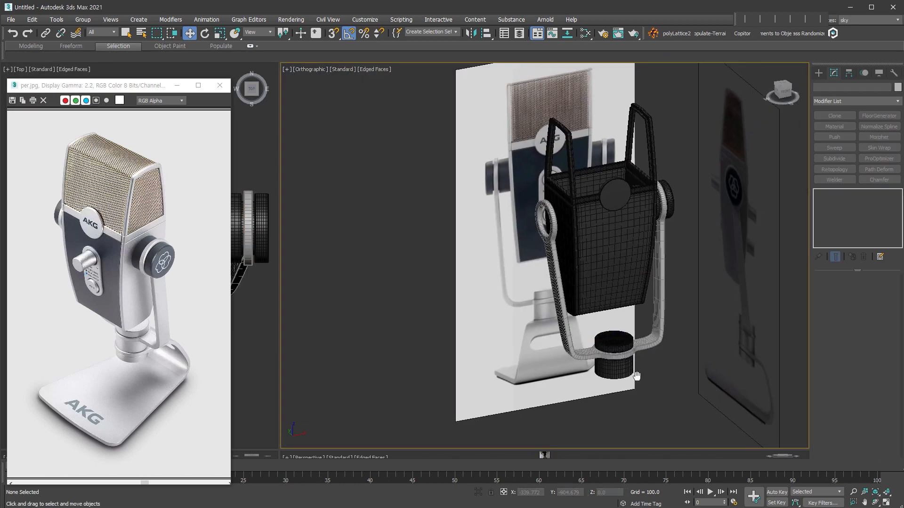
Select the body's front panel together with the round badge and change their object colour
left_click(638, 257)
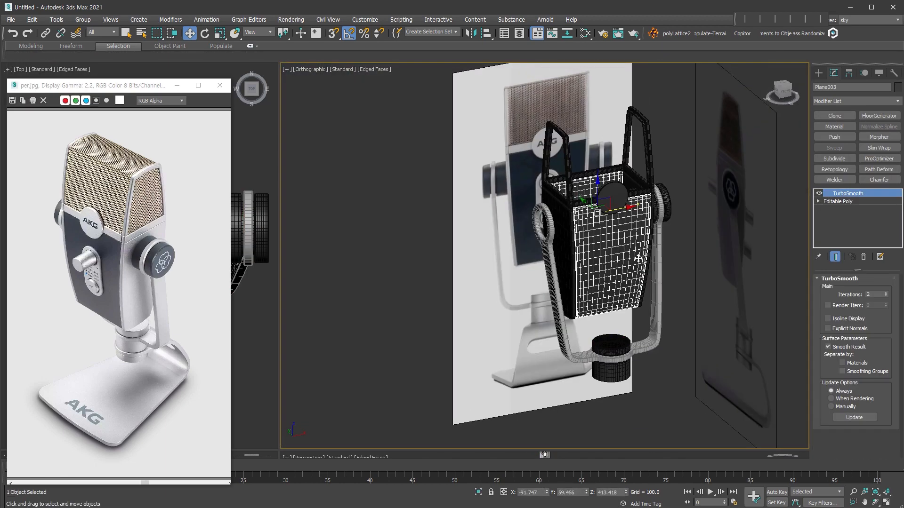
left_click(618, 197, "ctrl")
left_click(896, 87)
left_click(710, 316)
Mirror the stand cylinder's collar downward with a Symmetry modifier on the Z axis with Flip, placed beneath its TurboSmooth
middle_click_drag(710, 316, 551, 287)
left_click(585, 266)
scroll(585, 267, "up", 4)
key("3")
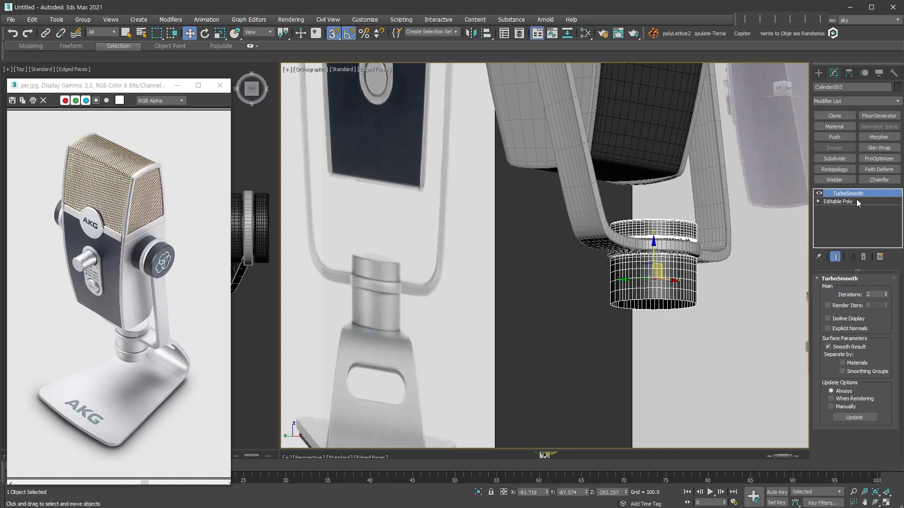
key("5")
mouse_move(685, 251)
middle_mouse_down("alt")
mouse_move(656, 267)
mouse_move(671, 247)
middle_mouse_up("alt")
key("s")
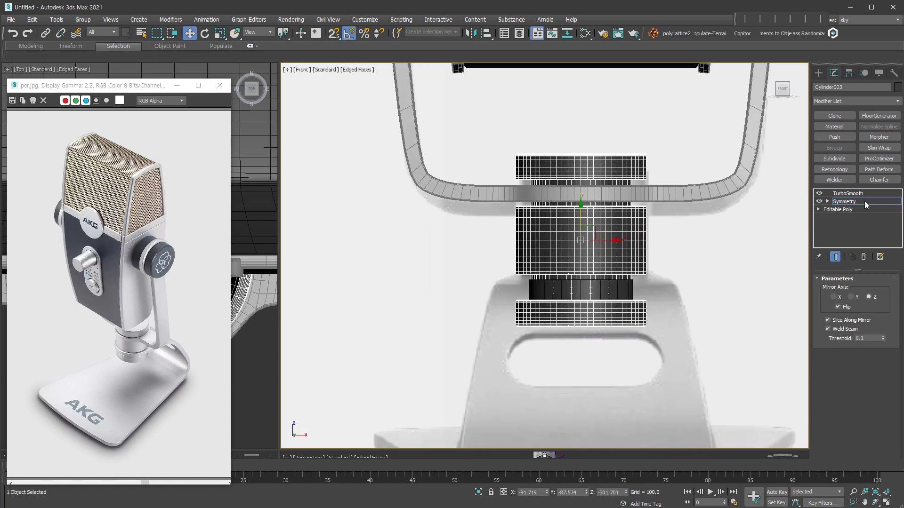
Create a separate ring around the lower collar of the stand cylinder and thicken it outward by 24.3 with Shell
key("r")
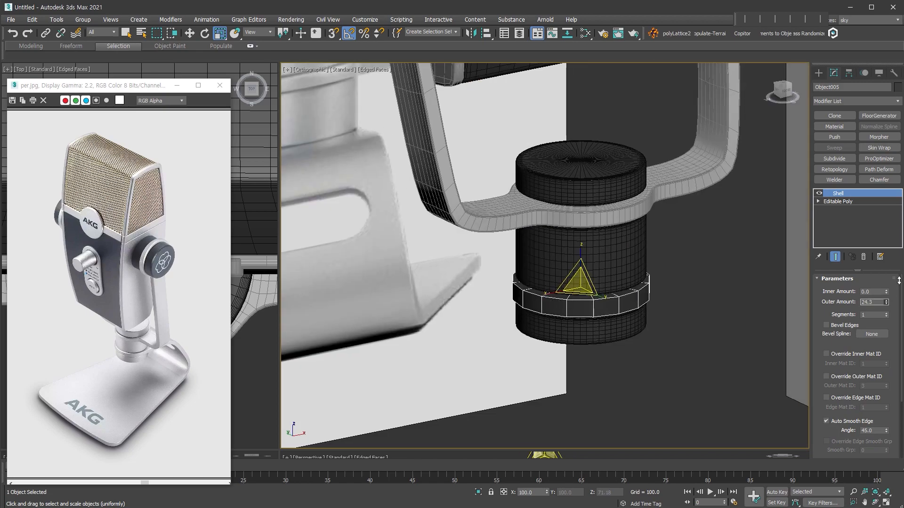
key("t")
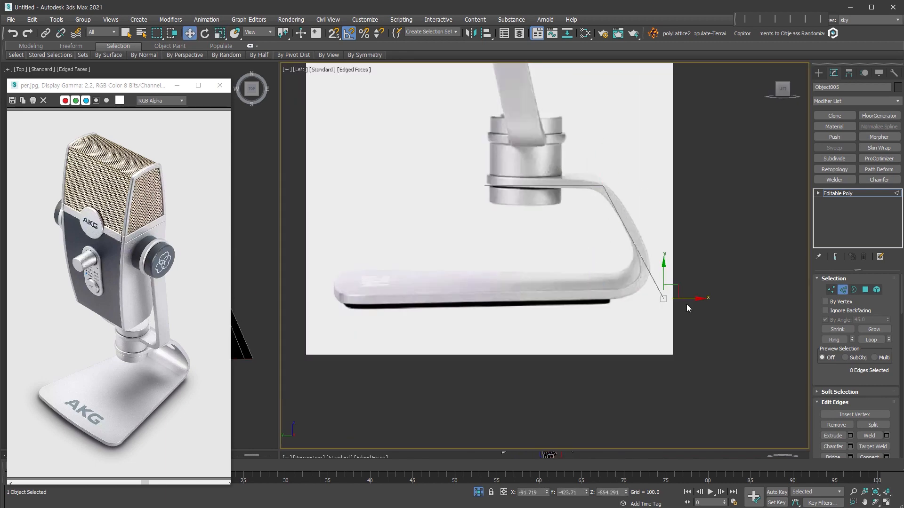
Extend the base strip's lower edges forward along the foot in the left view and scale the new front edge wider
left_click_drag(686, 300, 369, 300, "shift")
middle_click_drag(423, 277, 564, 320, "alt")
key("r")
left_click_drag(340, 322, 326, 348)
scroll(662, 260, "down", 4)
Select the edge loop across the base strip beside the ring and space it evenly with Loop Tools
double_click(558, 336)
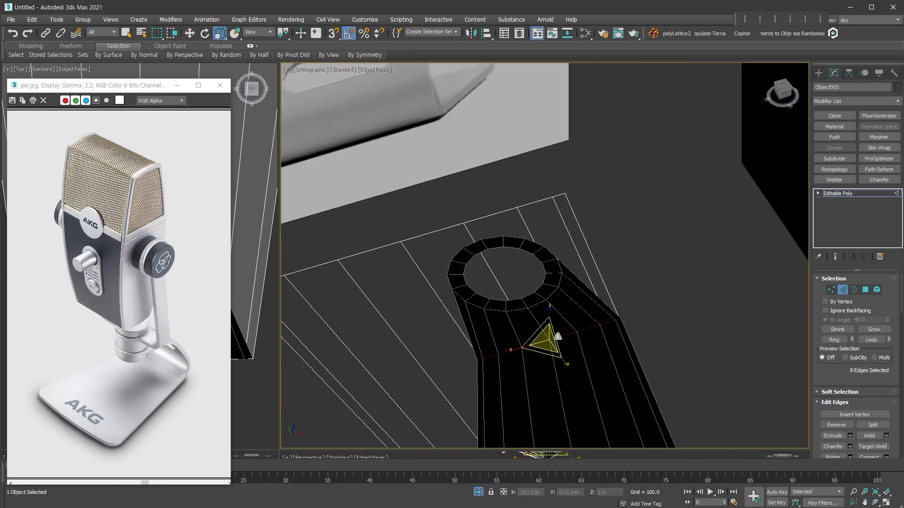
left_click(252, 146)
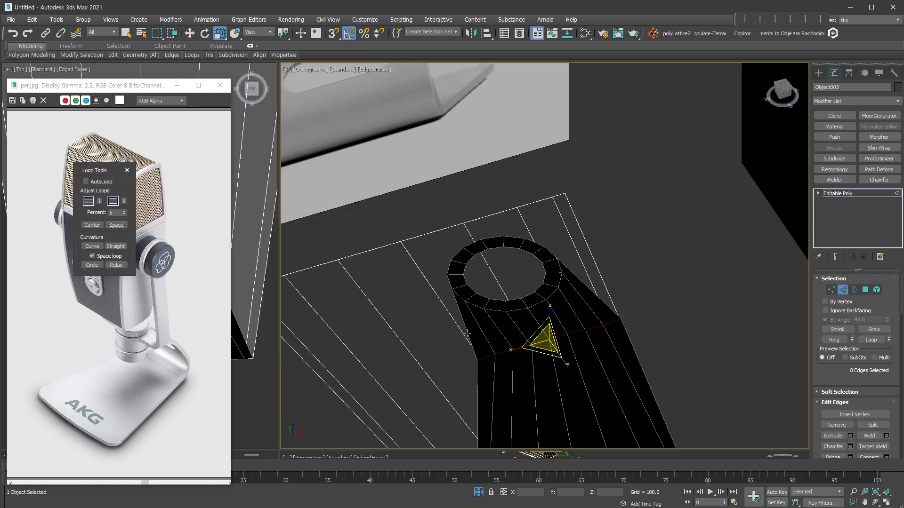
left_click(116, 225)
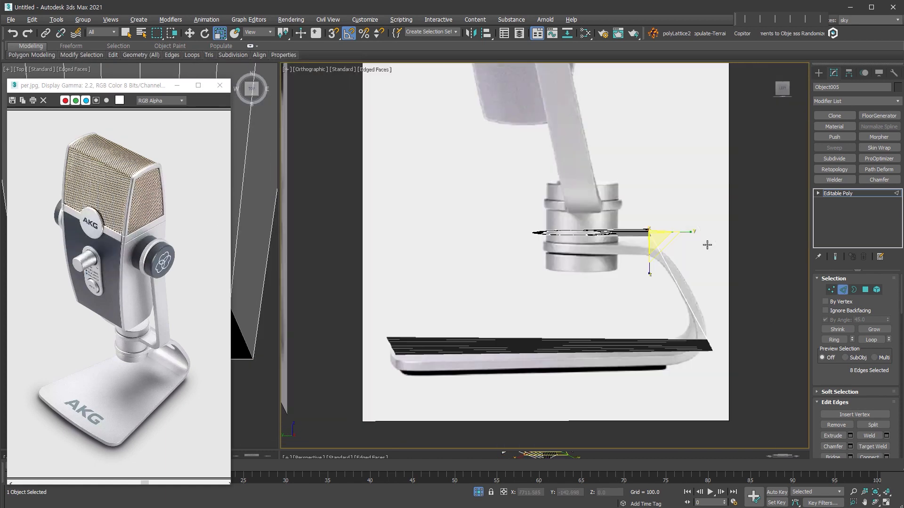
Round the base strip's bends to follow the reference and add an edge row just below the slot area
right_click(661, 271)
left_click(670, 276)
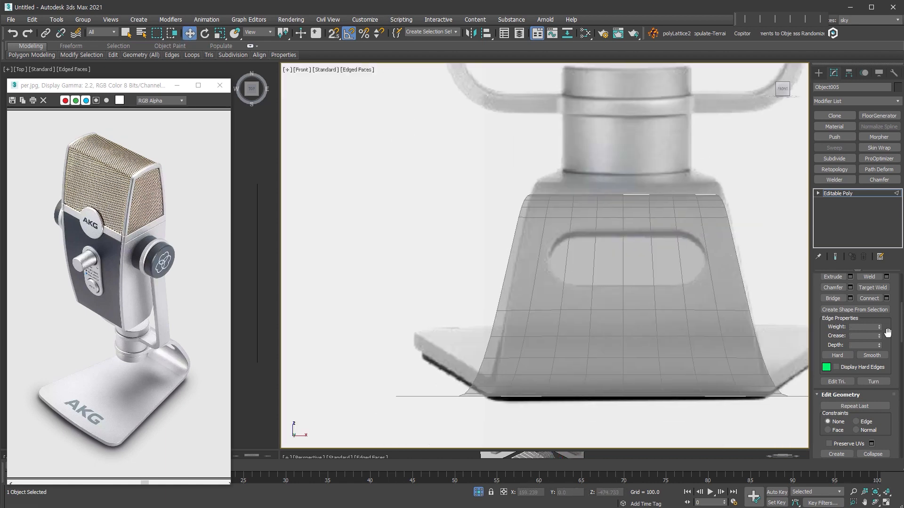
key("4")
key("ctrl+a")
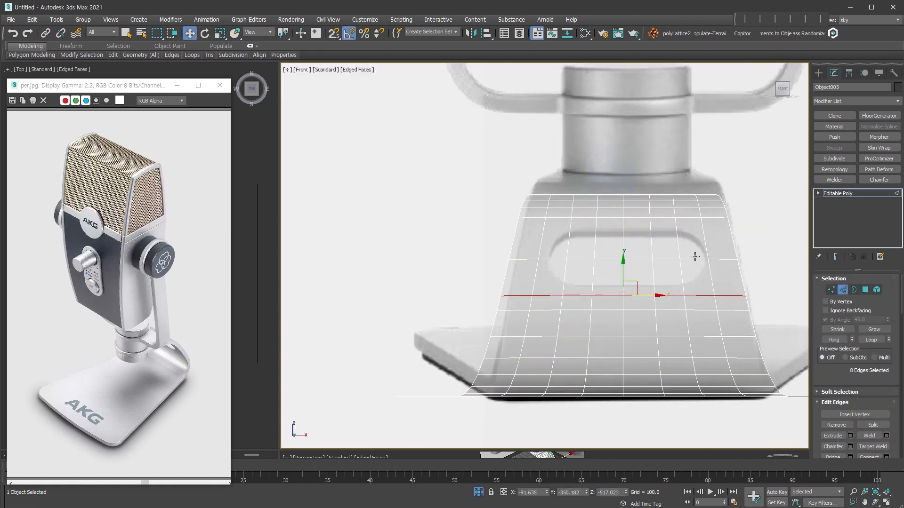
Inset the block of polygons over the base's slot and scale it with the constraint set to Edge
left_click(866, 290)
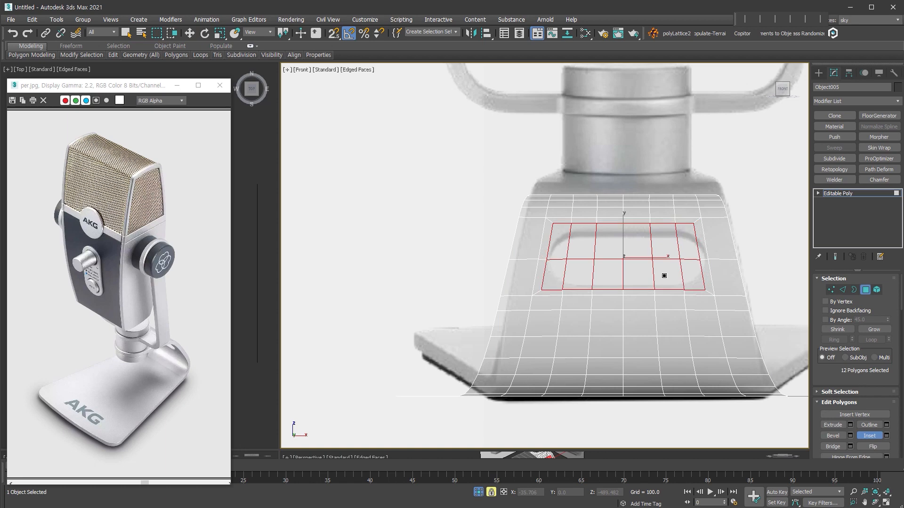
left_click(864, 455)
key("r")
middle_click_drag(554, 270, 707, 333, "alt")
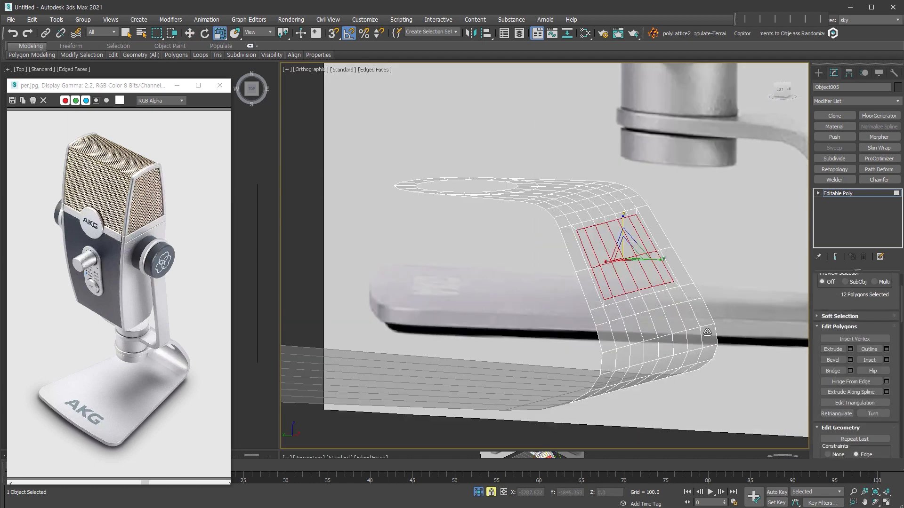
Reshape the inset's vertices in the front view to the reference slot's rounded outline, using the Face constraint
key("f")
key("z")
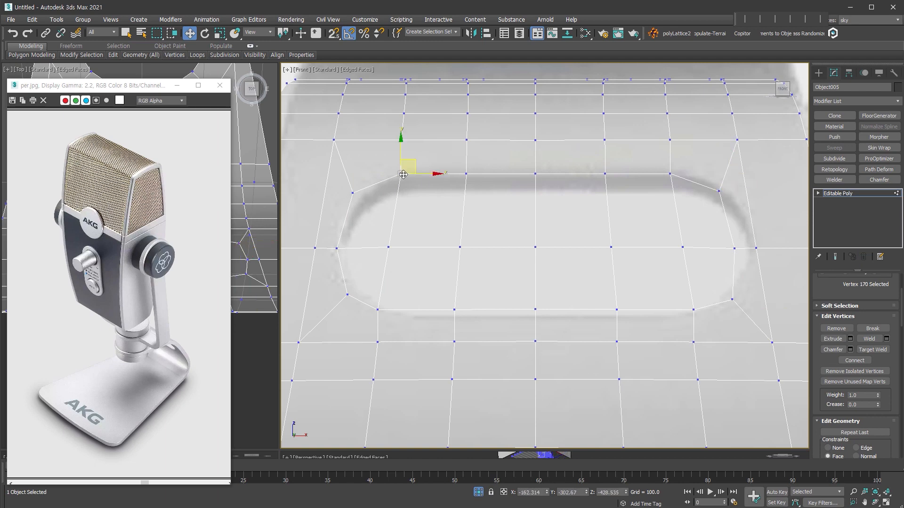
left_click(467, 171, "ctrl")
key("r")
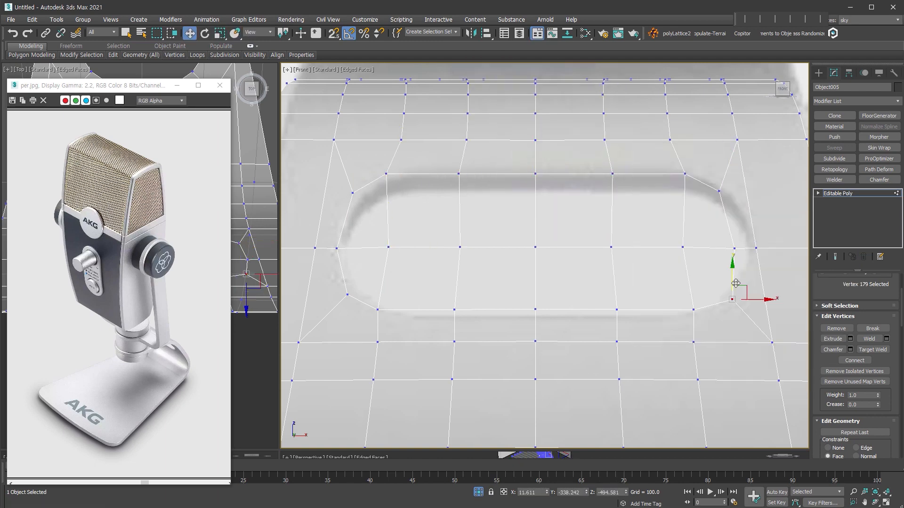
Delete the polygons inside the slot outline and give the base plate thickness
scroll(739, 214, "down", 3)
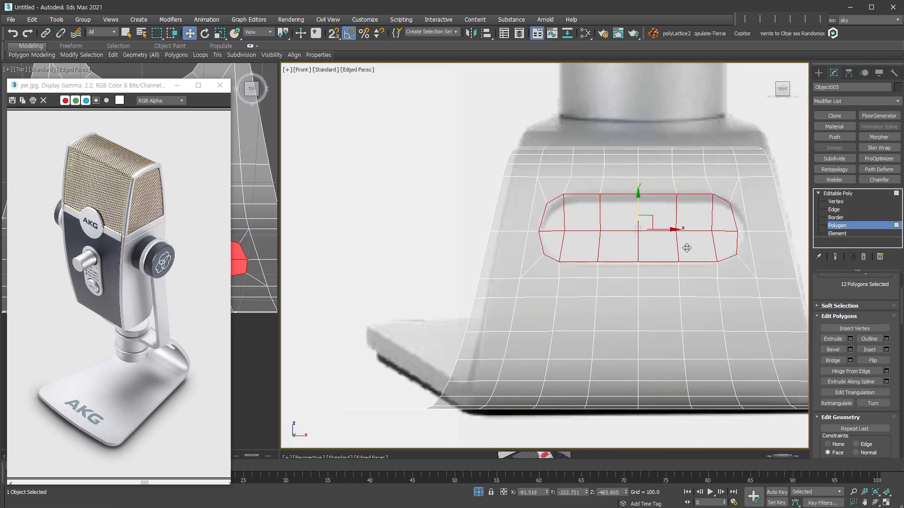
key("1")
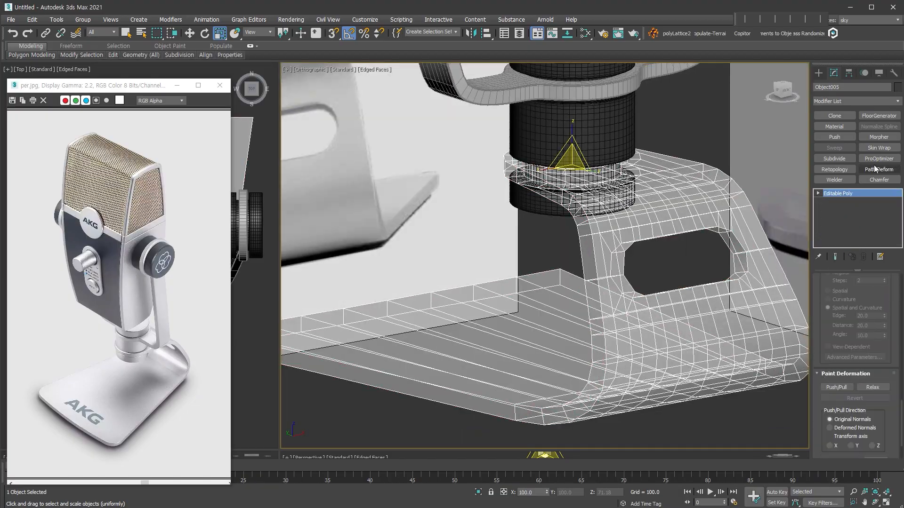
Clear all smoothing groups on the base's selected edge faces and apply TurboSmooth with 2 iterations
key("4")
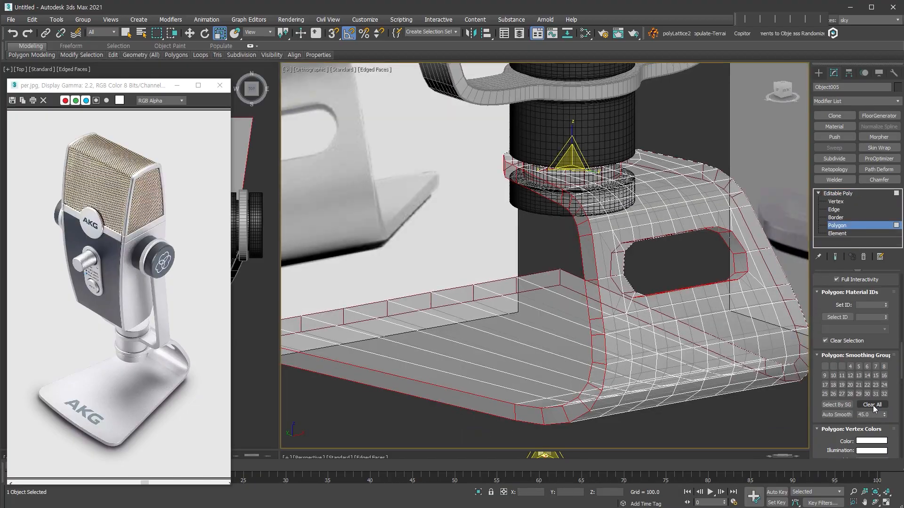
left_click(872, 404)
key("ctrl+t")
left_click(885, 293)
scroll(705, 303, "down", 3)
middle_click_drag(705, 303, 802, 221, "alt")
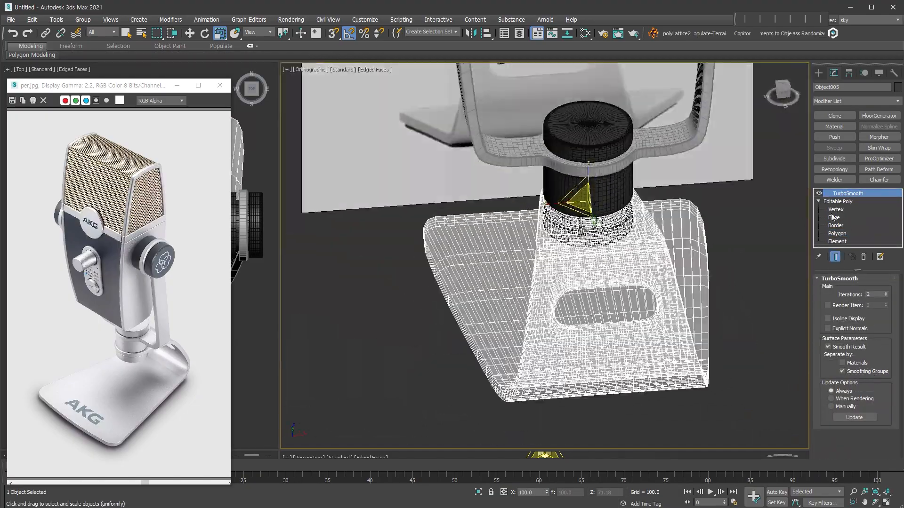
Apply an FFD 3x3x3 beneath TurboSmooth to the vertices at the flat base plate's free end and adjust its control points
left_click(835, 210)
left_click(847, 194)
middle_click_drag(659, 263, 659, 305, "alt")
left_click(835, 210)
key("alt+s")
middle_click_drag(565, 283, 541, 301, "alt")
left_click(465, 304)
left_click(860, 193)
scroll(518, 325, "down", 3)
left_click(840, 210)
left_click_drag(424, 207, 489, 344)
key("1")
left_click_drag(440, 286, 426, 288)
middle_click_drag(427, 288, 518, 244, "alt")
left_click(868, 205)
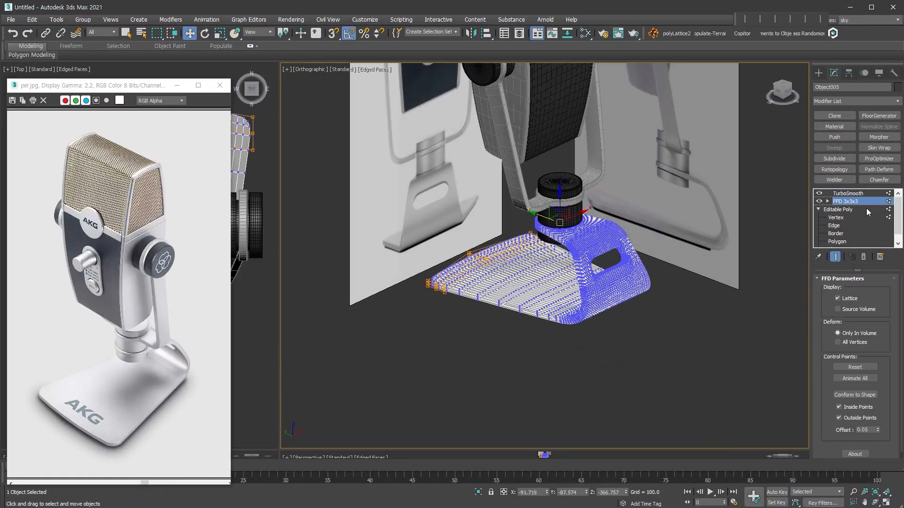
Examine the base's smoothed surface around the slot up close with the edged faces hidden
right_click(868, 206)
left_click(838, 283)
key("F4")
scroll(637, 332, "up", 5)
middle_click_drag(637, 332, 686, 298)
key("alt+x")
key("ctrl+z")
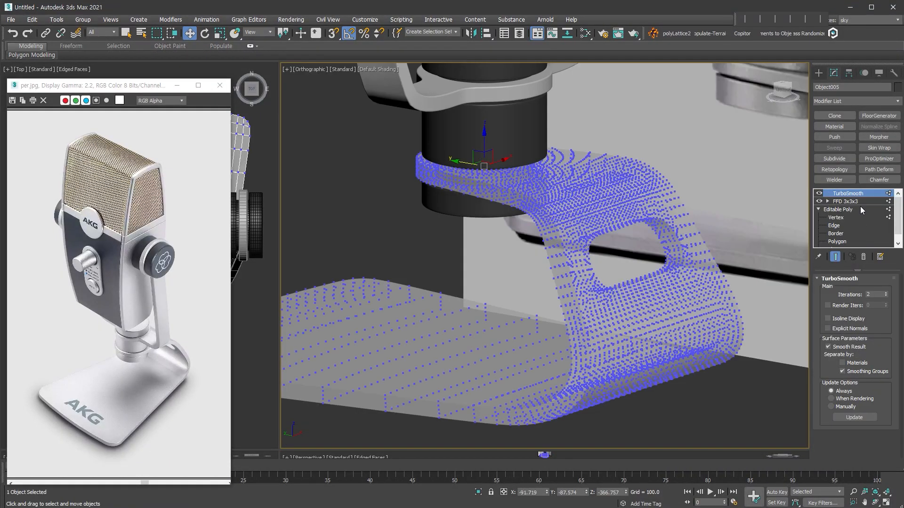
Insert an Edit Poly modifier between the base's FFD 3x3x3 and TurboSmooth and turn off the see-through display
left_click(852, 202)
key("4")
left_click(826, 393)
key("ctrl+i")
scroll(847, 391, "down", 5)
left_click(697, 375, "alt")
left_click(847, 194)
key("alt+x")
middle_click_drag(706, 310, 673, 335, "alt")
scroll(674, 332, "down", 4)
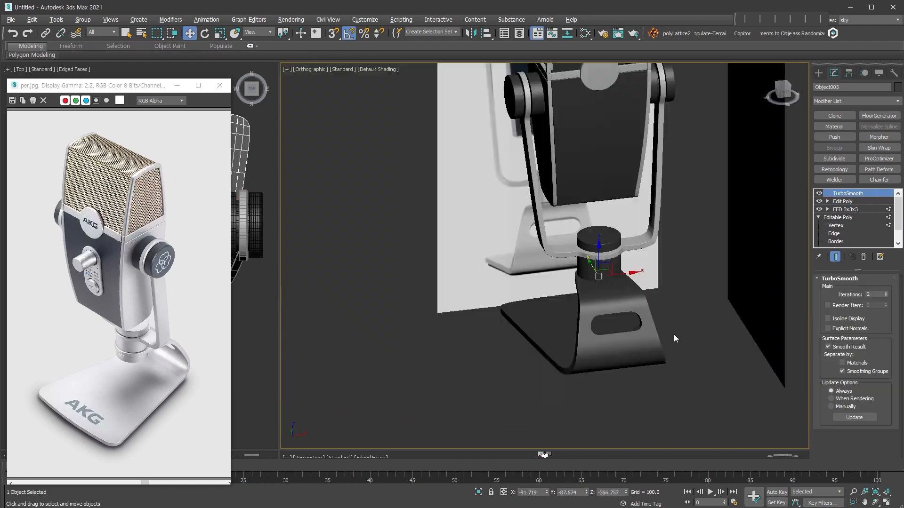
Show the edged faces again, select surplus edge loops and remove them together with their vertices, leaving nothing selected
key("F3")
mouse_move(706, 297)
middle_mouse_down("alt")
mouse_move(658, 315)
mouse_move(601, 270)
mouse_move(738, 296)
middle_mouse_up("alt")
key("F3")
key("F4")
scroll(623, 287, "up", 6)
scroll(738, 297, "down", 2)
key("2")
scroll(738, 296, "up", 3)
left_click_drag(710, 302, 741, 302)
key("alt+l")
scroll(748, 296, "down", 3)
middle_click_drag(762, 296, 659, 263, "alt")
key("ctrl+BackSpace")
double_click(579, 342)
scroll(626, 188, "up", 4)
right_click(602, 173)
scroll(555, 155, "up", 3)
right_click(523, 181)
left_click(480, 237)
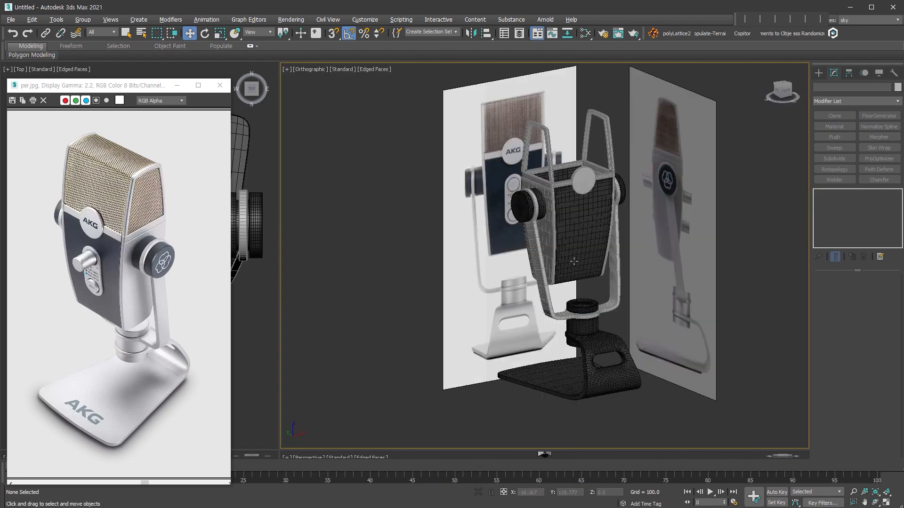
Give the base and stand parts a light grey object colour
left_click(607, 368)
left_click(898, 87)
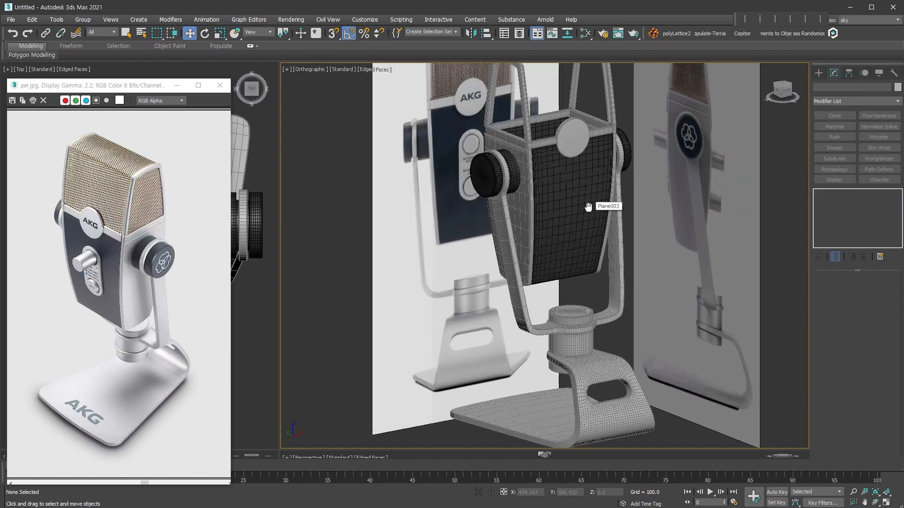